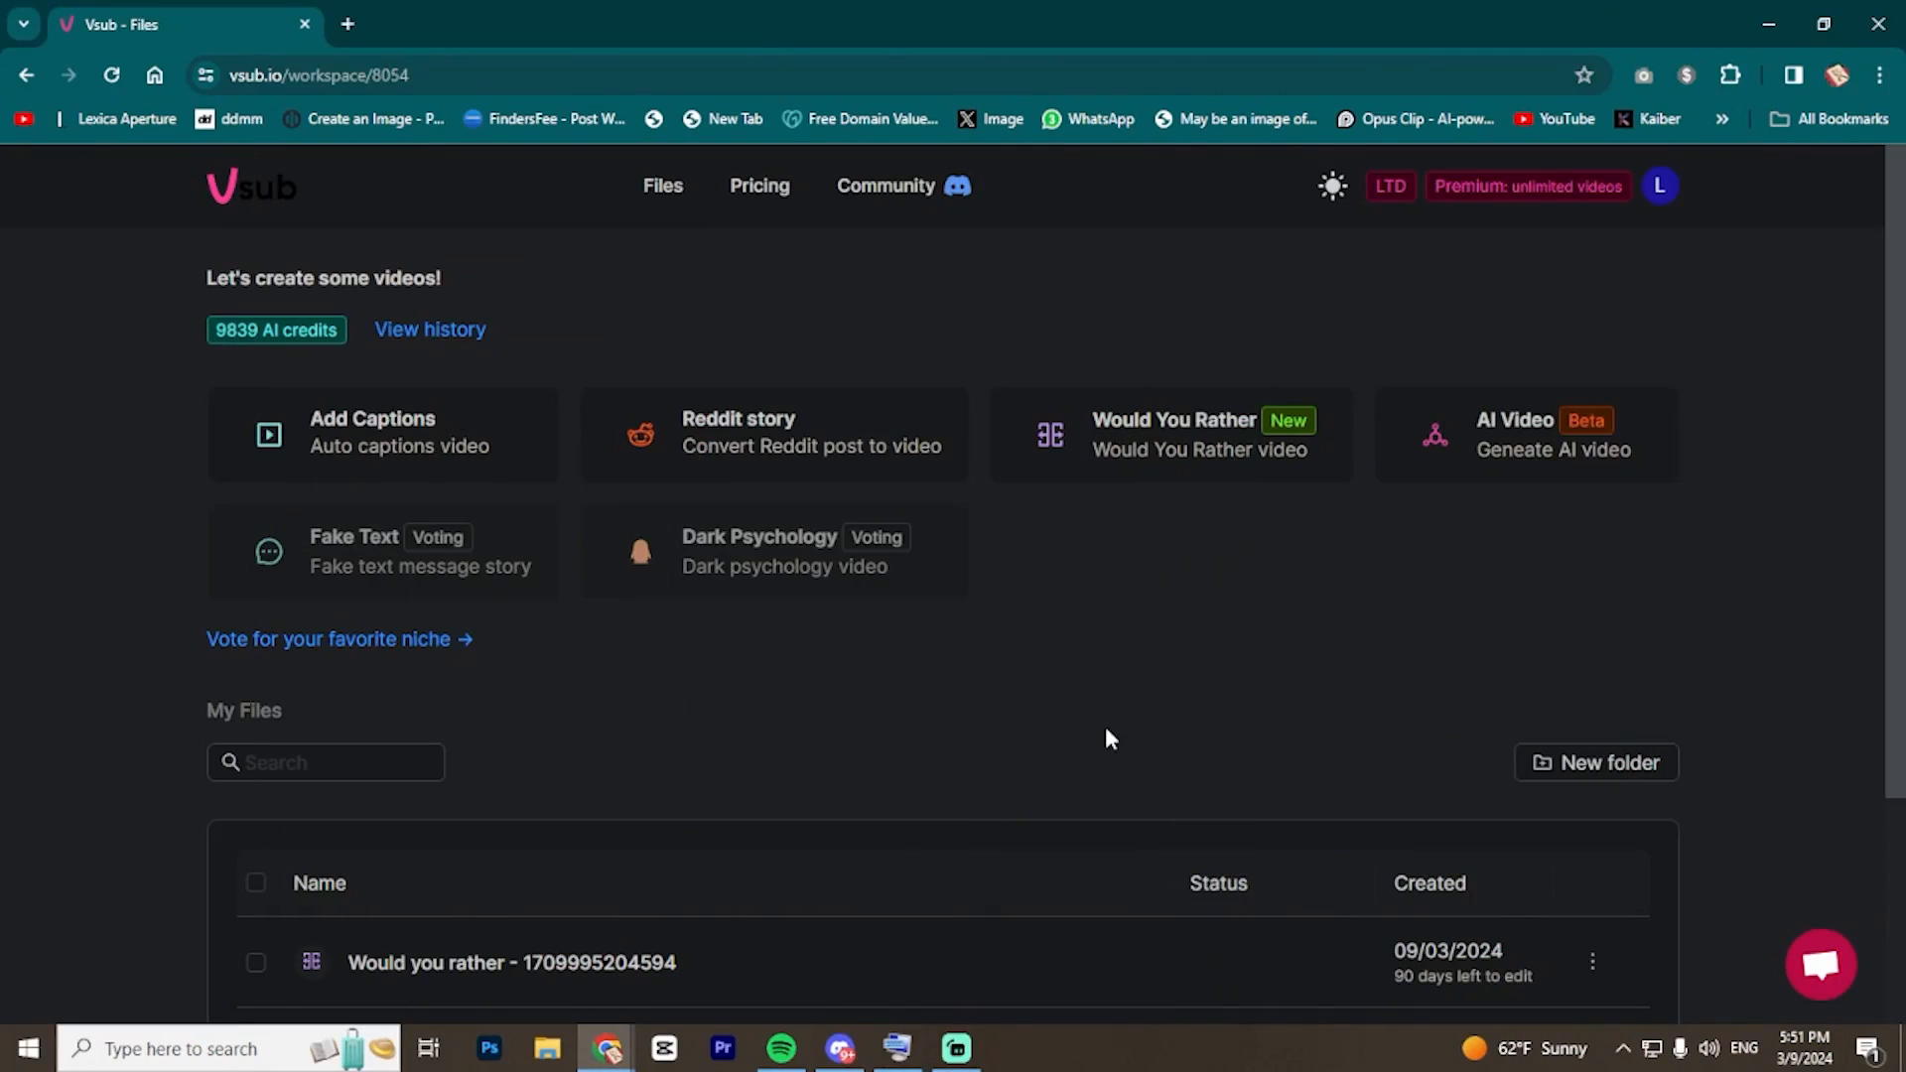
# Start creating a new "Would You Rather" video from the workspace.
pyautogui.scroll(-2, 1105, 725)
pyautogui.scroll(3, 1003, 723)
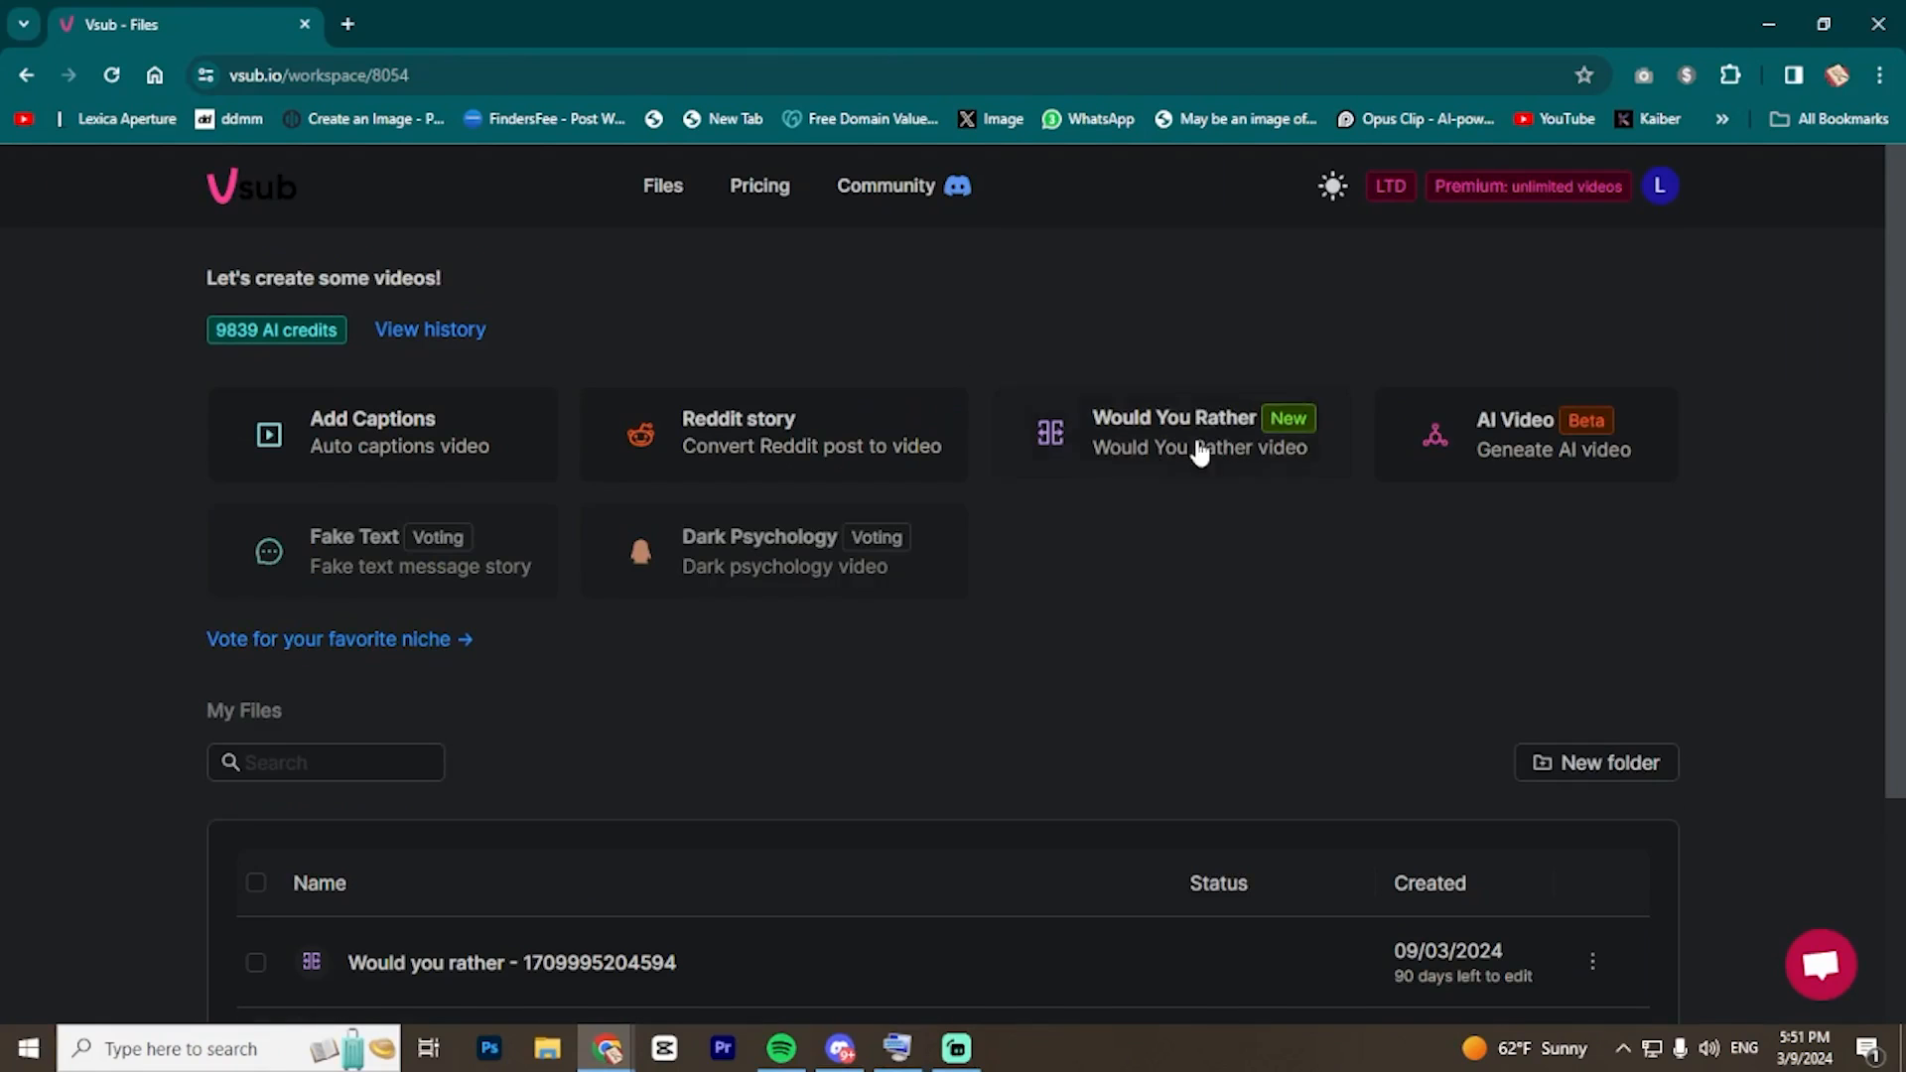
pyautogui.click(916, 581)
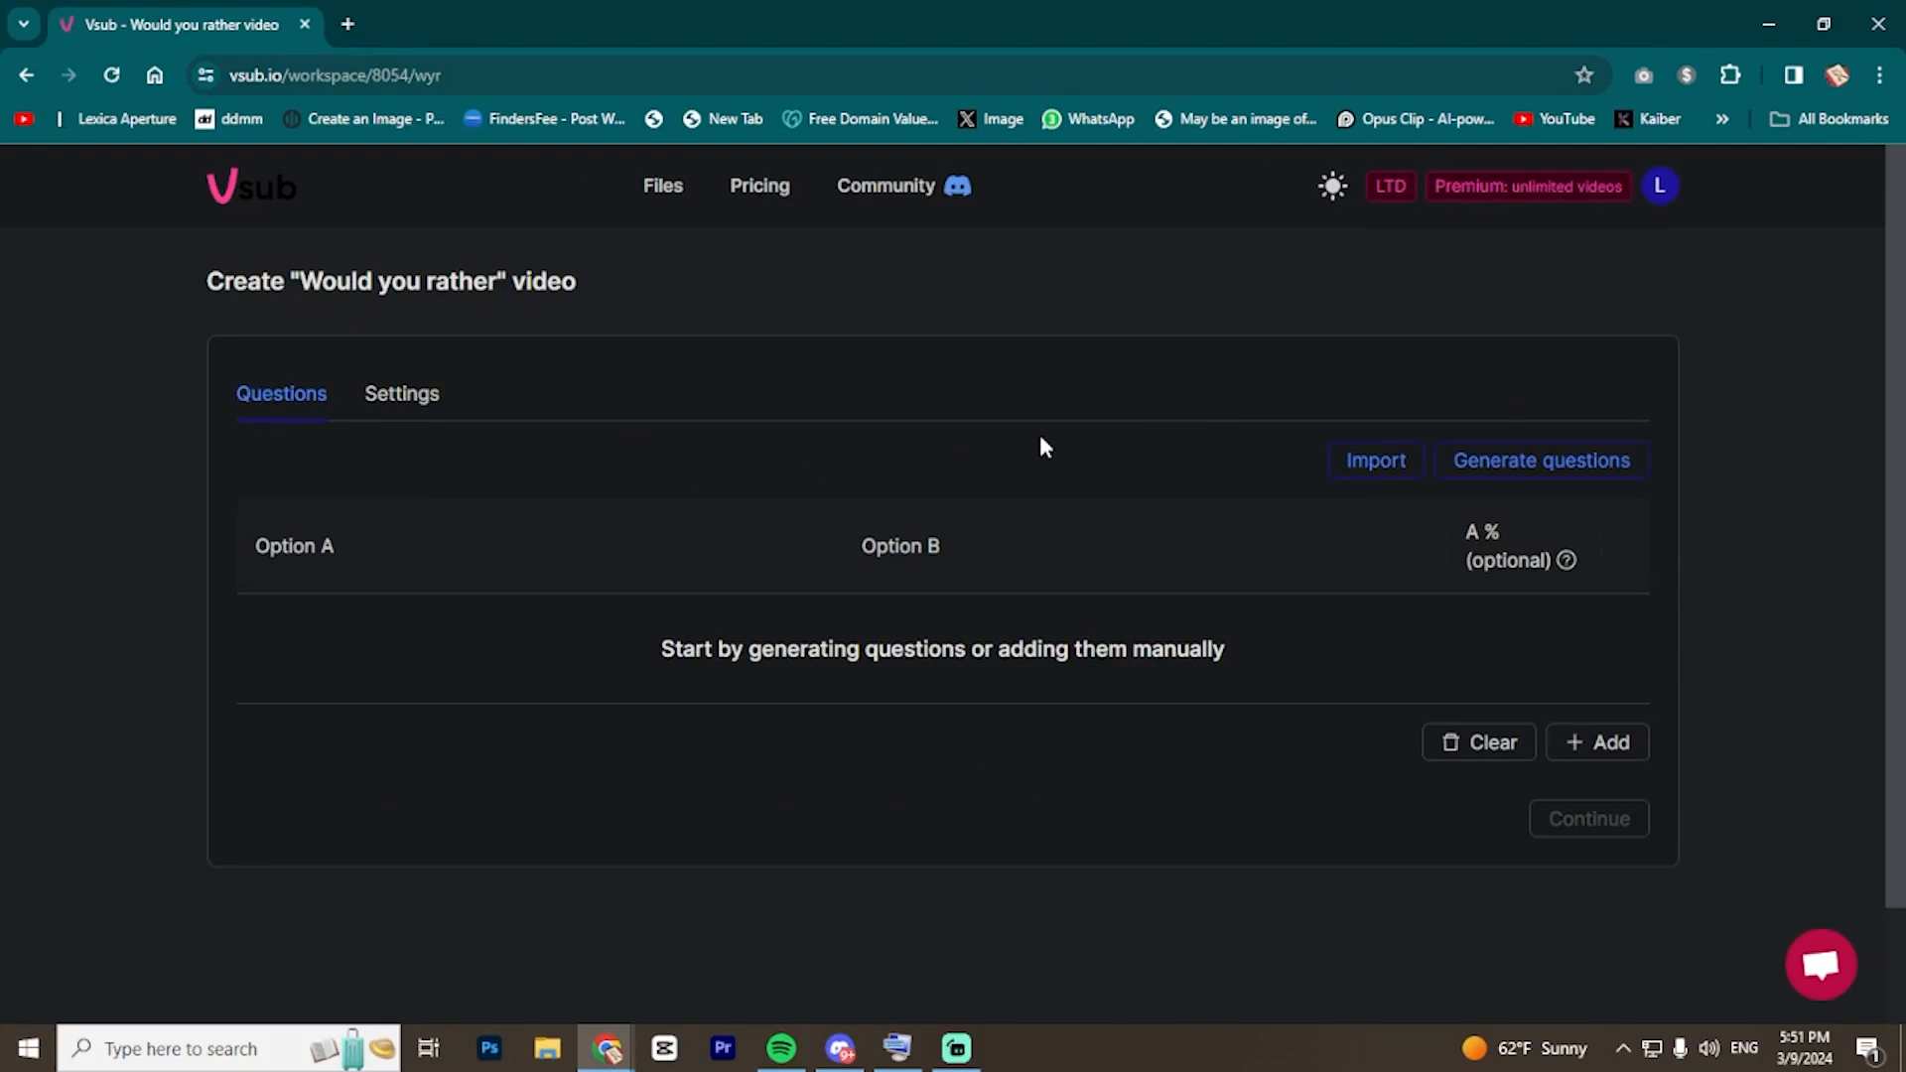
# Examine the CSV upload and paste options for importing questions, and cancel the import.
pyautogui.scroll(-2, 1355, 520)
pyautogui.scroll(2, 1429, 561)
pyautogui.click(1378, 462)
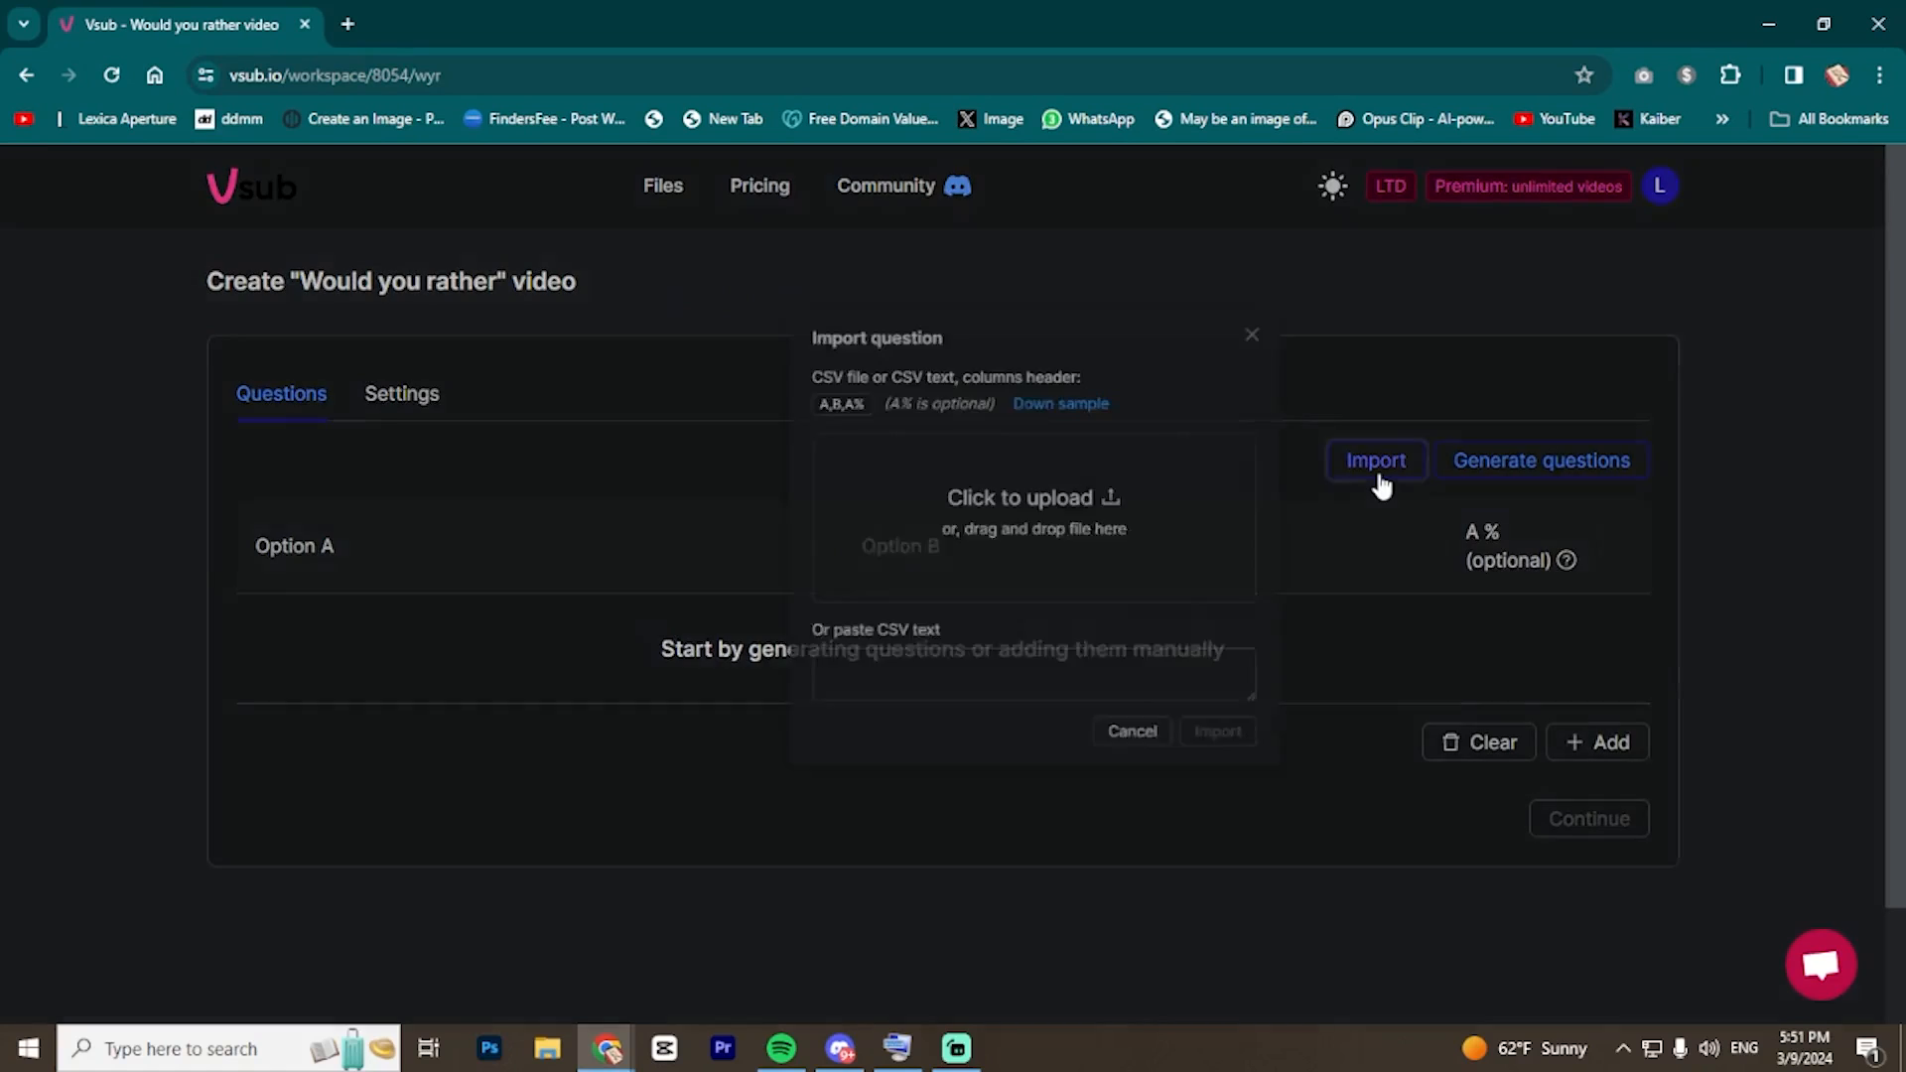
pyautogui.moveTo(650, 357); pyautogui.dragTo(1003, 358)
pyautogui.click(1003, 359)
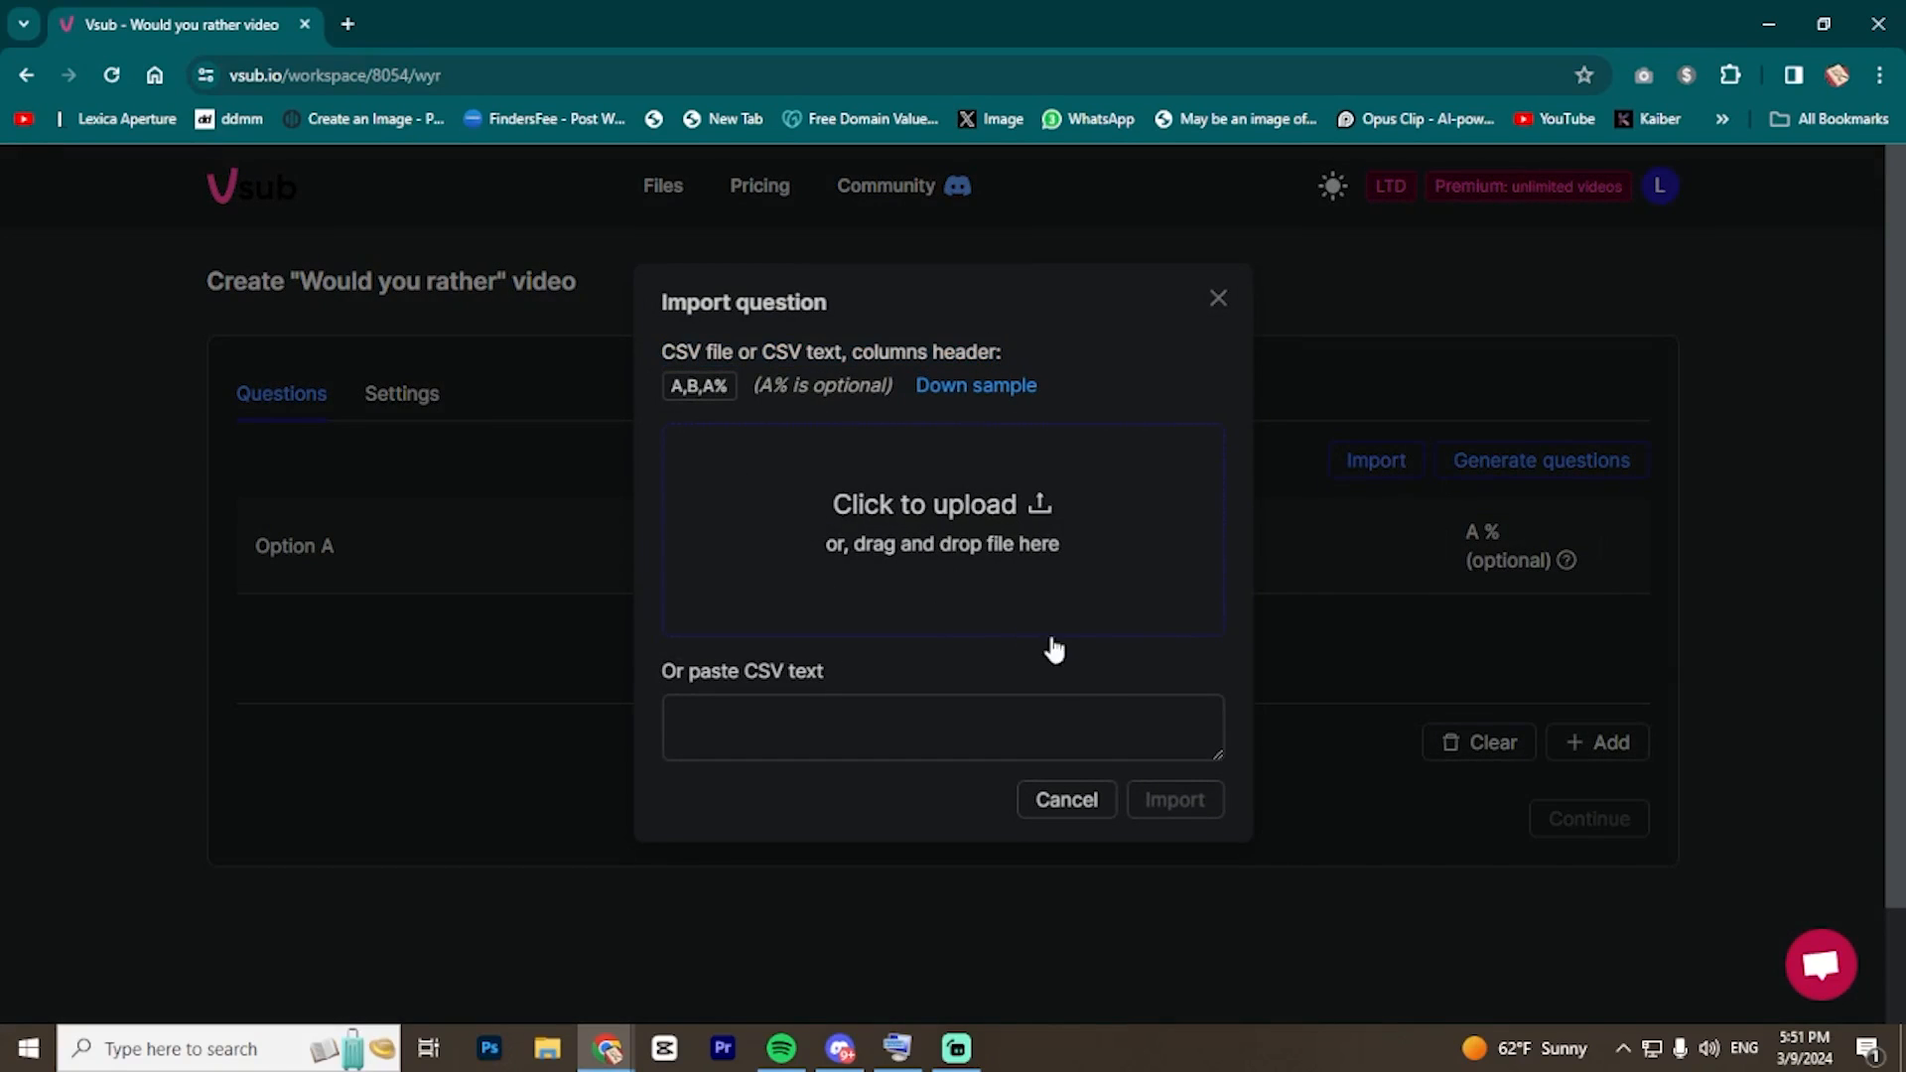
pyautogui.click(882, 728)
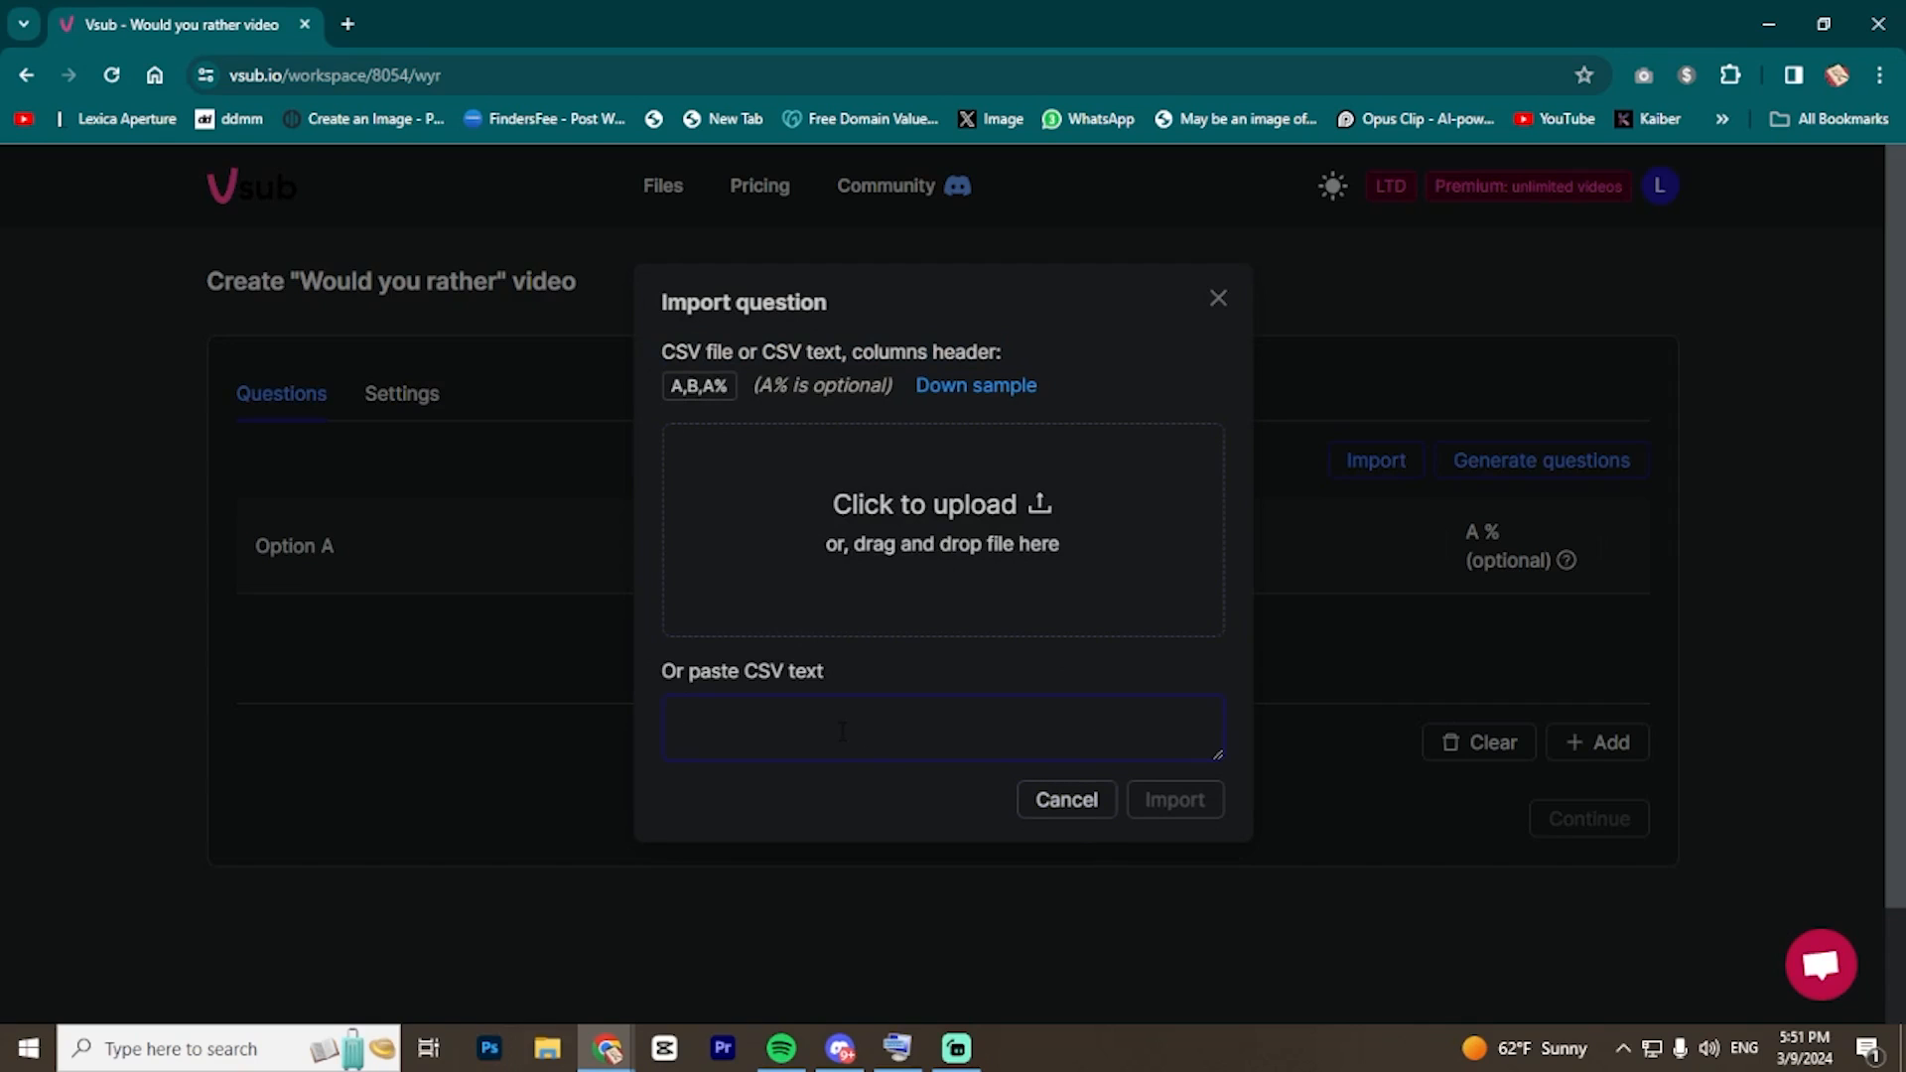
pyautogui.click(1067, 801)
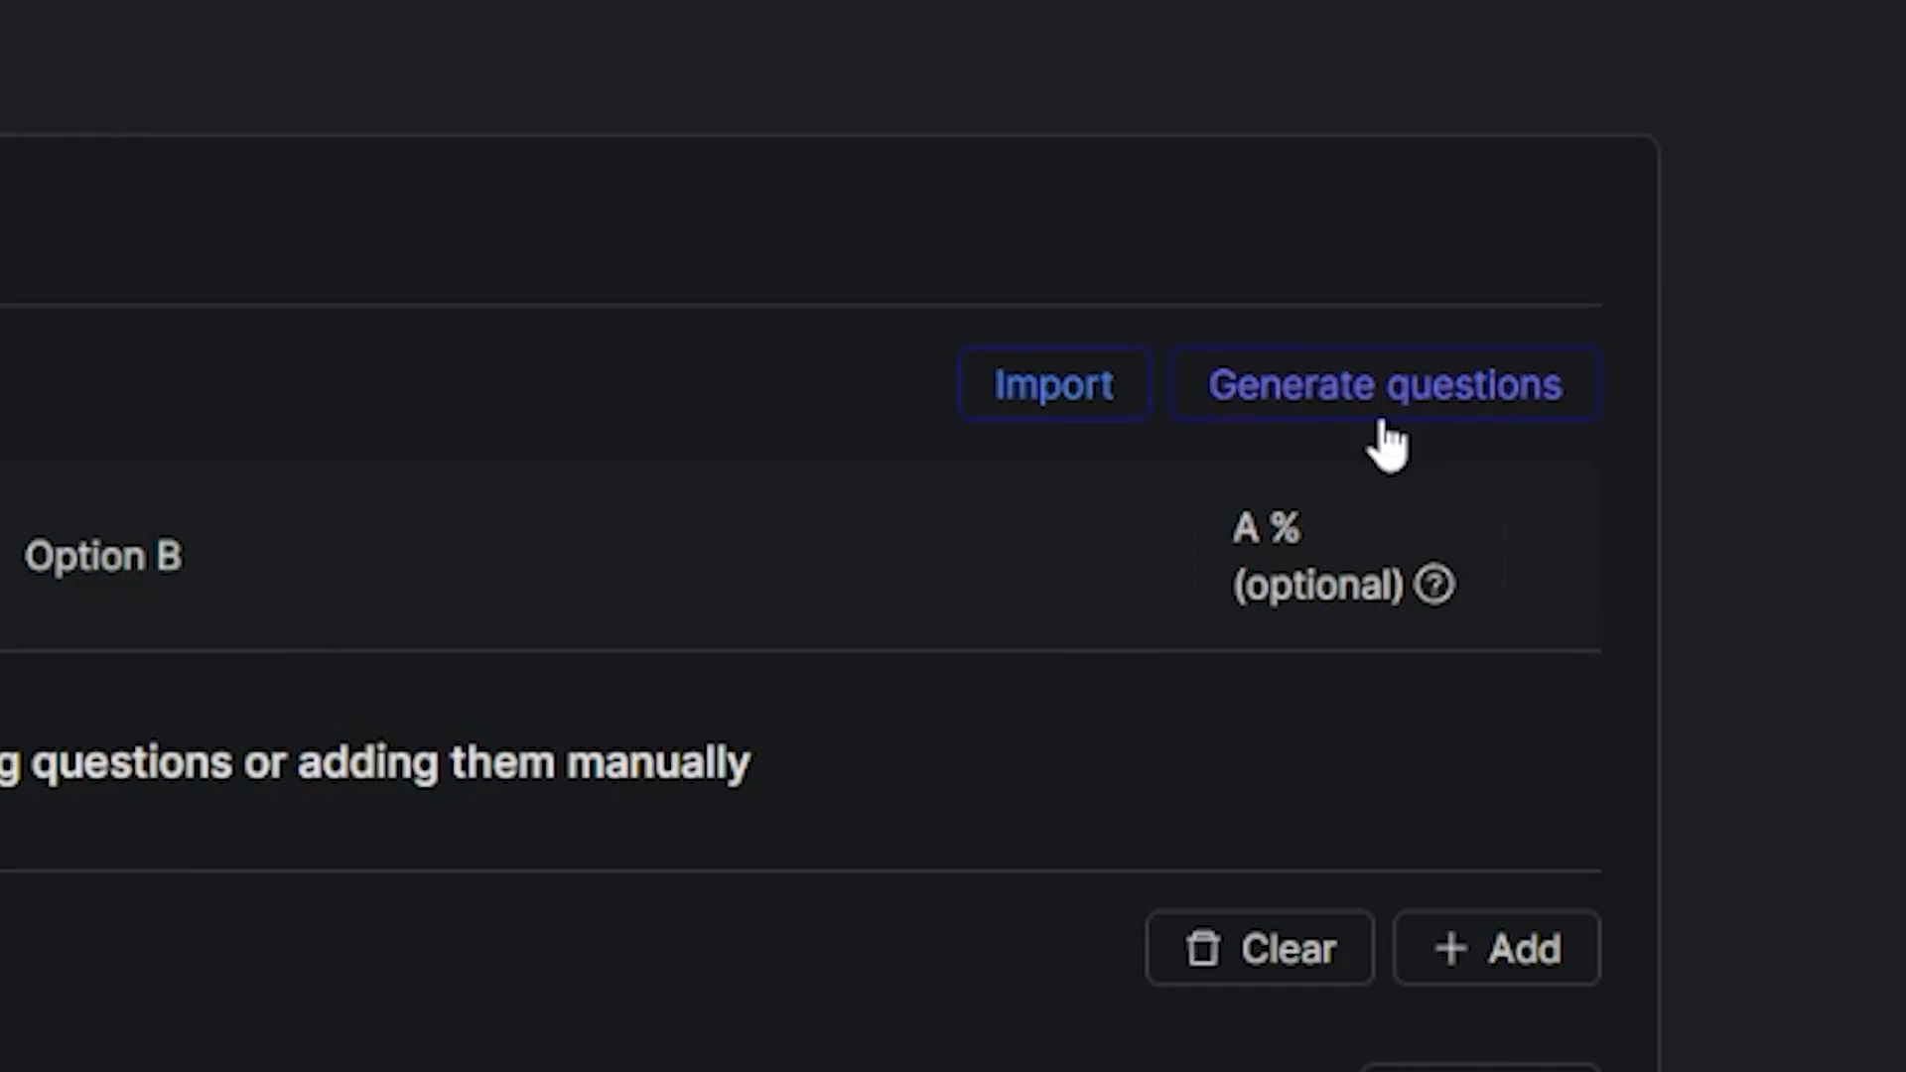
# Generate a set of would-you-rather questions automatically.
pyautogui.click(1383, 417)
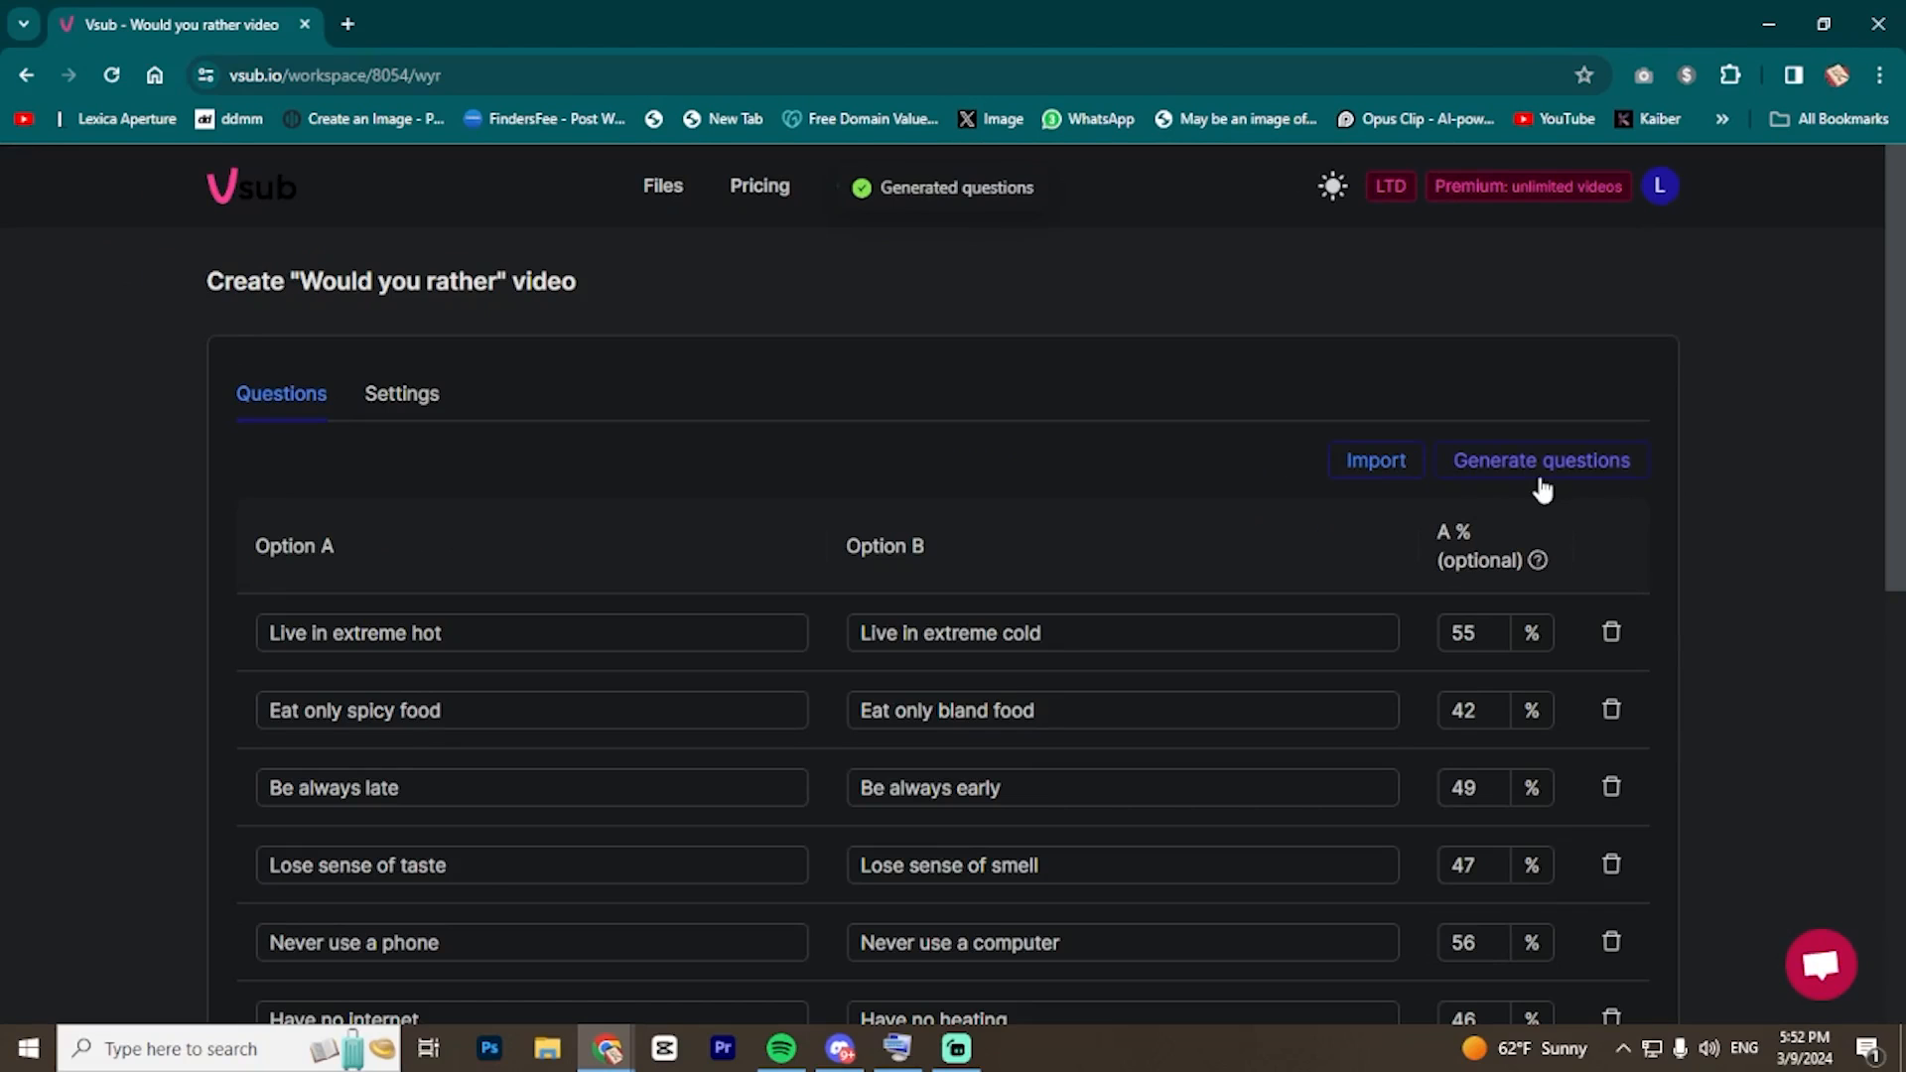
pyautogui.scroll(-1, 695, 655)
pyautogui.scroll(-1, 380, 528)
# Examine the generated Option A and Option B pairs throughout the question list.
pyautogui.doubleClick(427, 394)
pyautogui.moveTo(1195, 396); pyautogui.dragTo(1060, 347)
pyautogui.scroll(-1, 1092, 447)
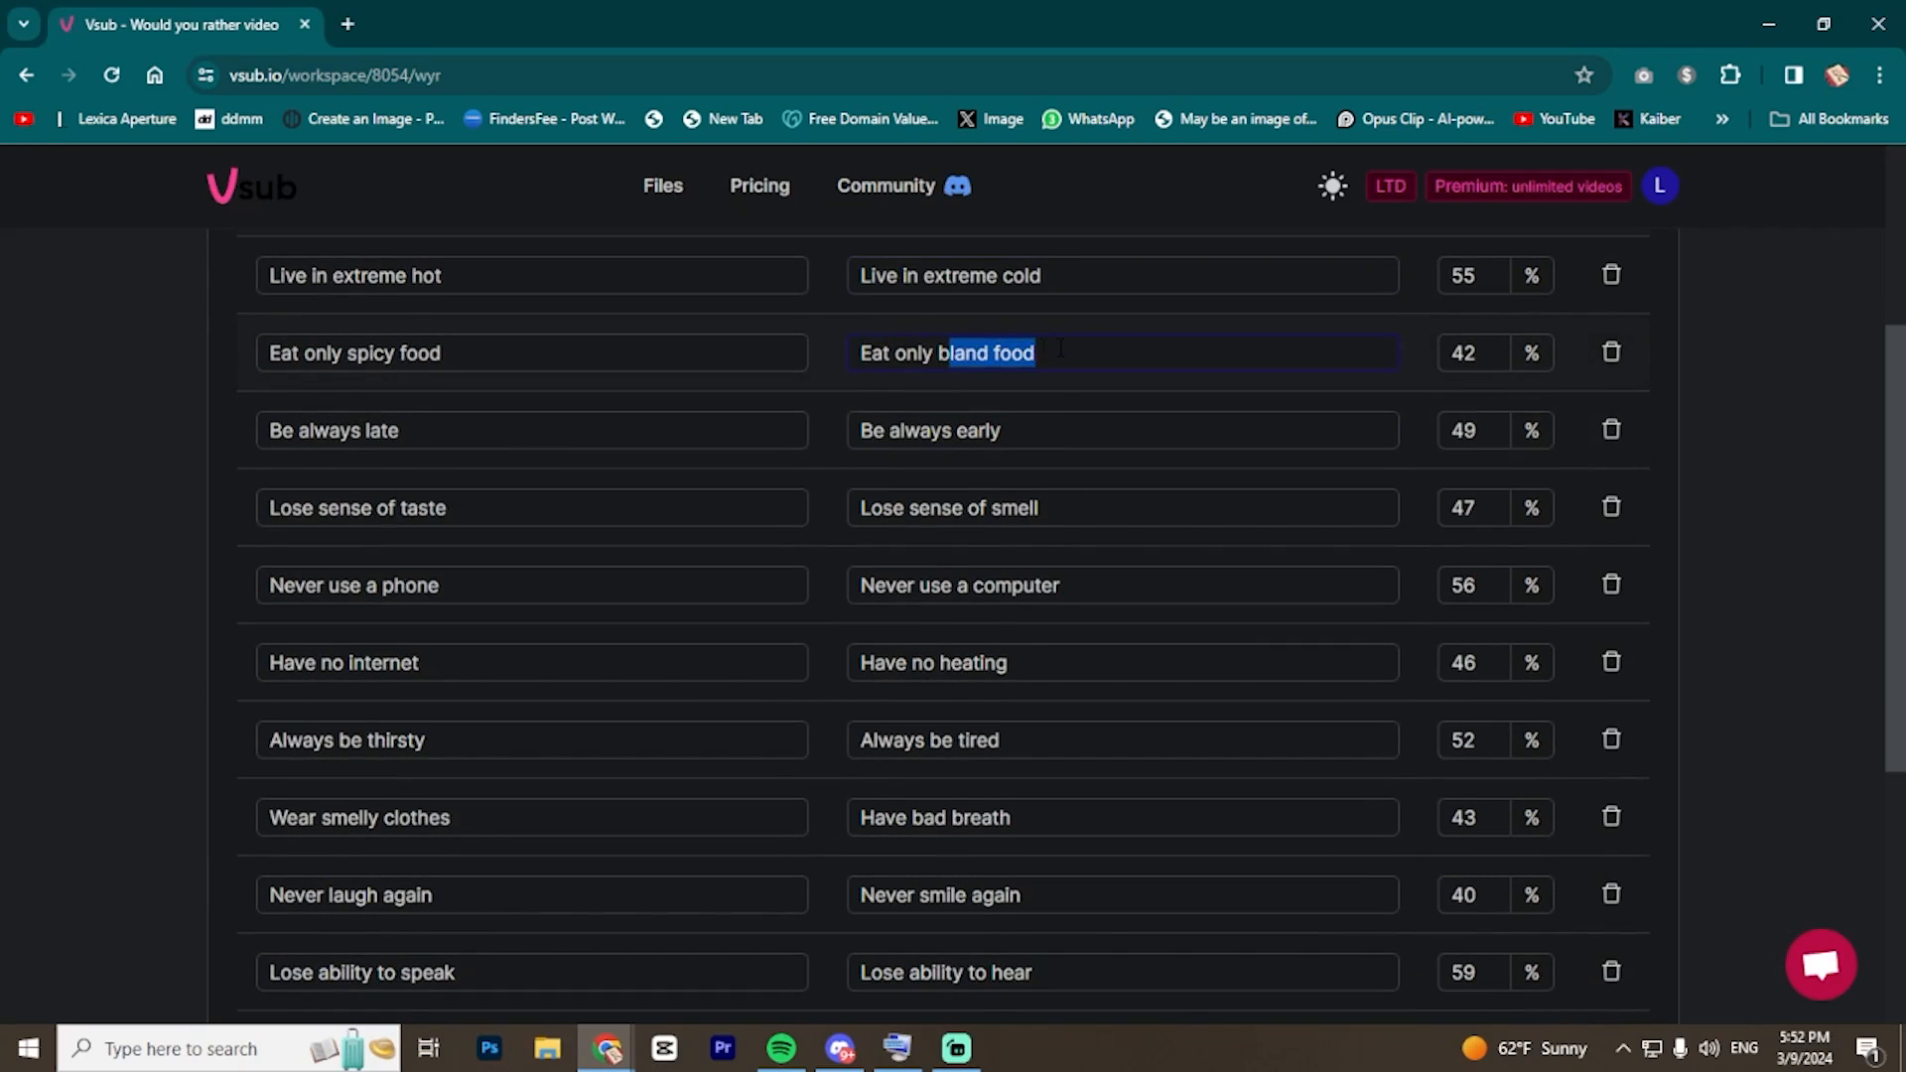
pyautogui.click(1061, 351)
pyautogui.scroll(-1, 1060, 372)
pyautogui.click(451, 392)
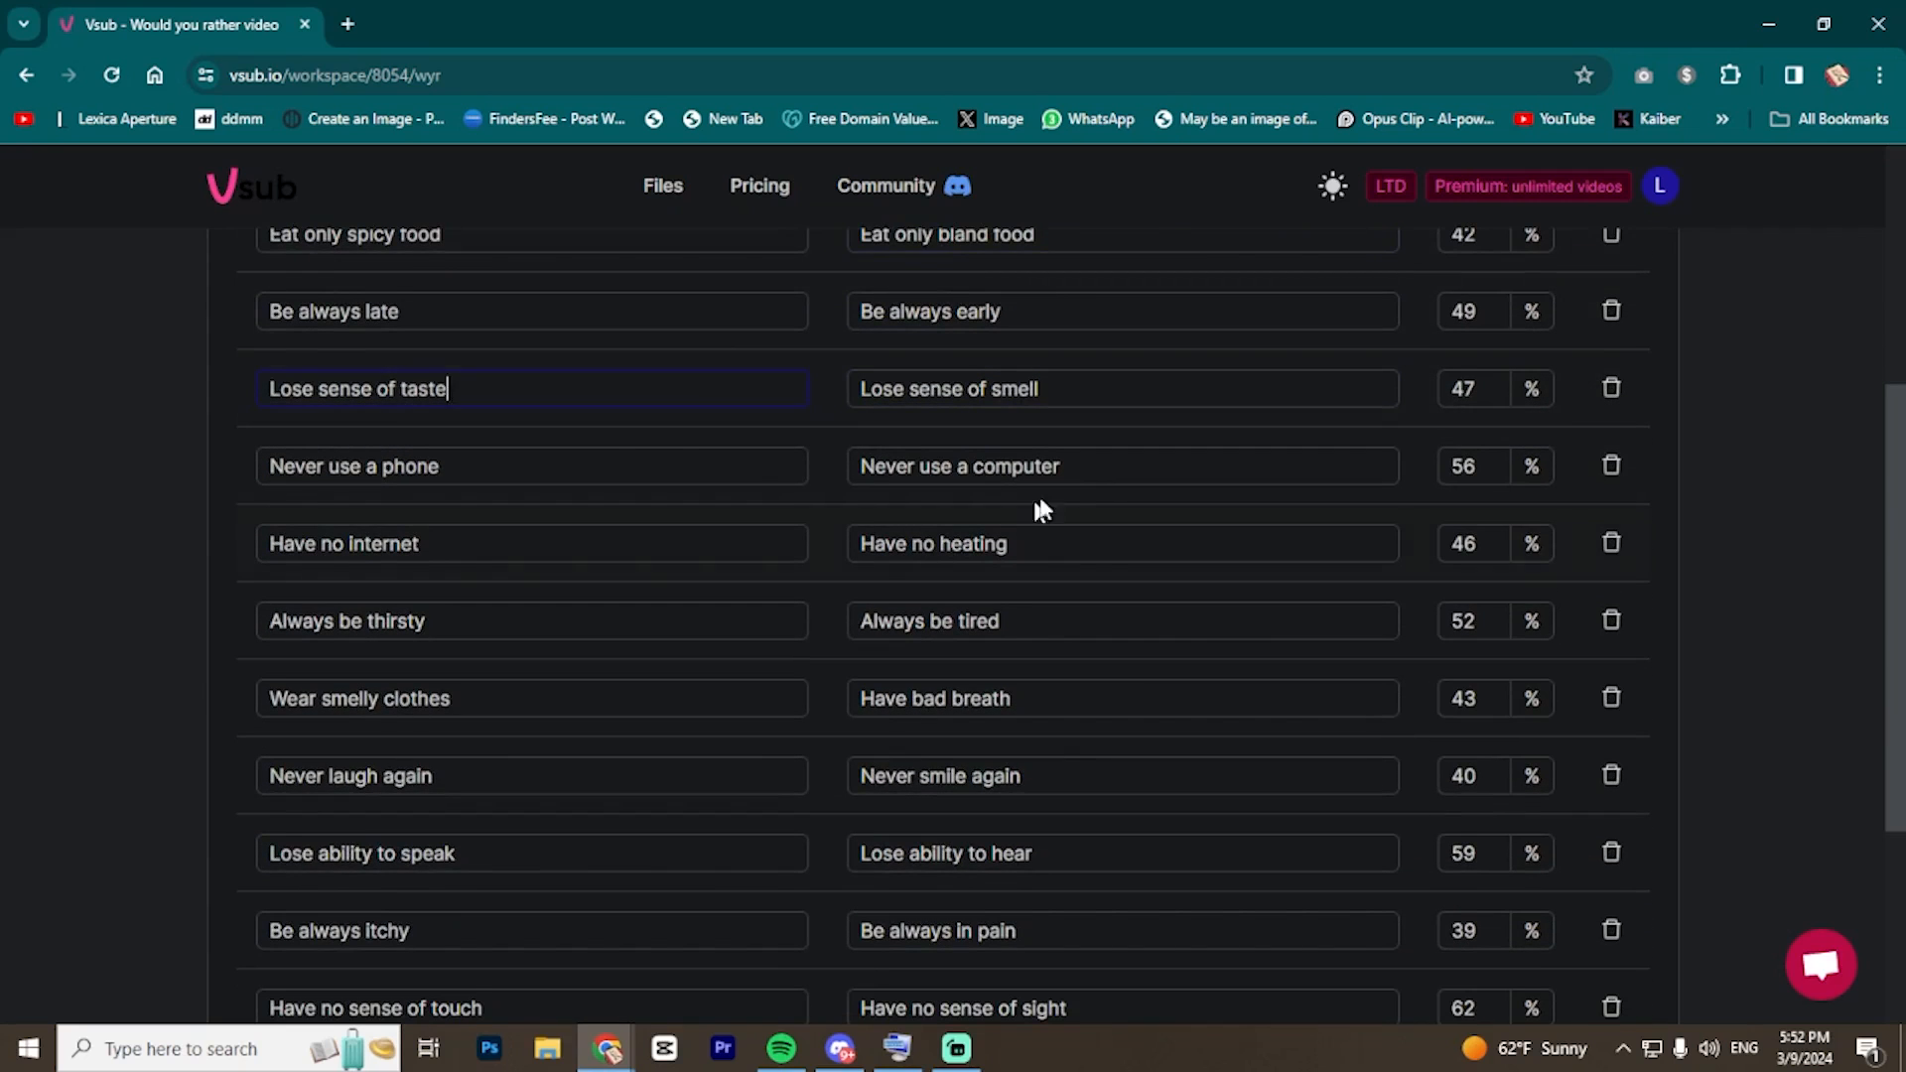
pyautogui.click(463, 467)
pyautogui.scroll(-2, 497, 635)
pyautogui.scroll(2, 615, 685)
pyautogui.scroll(4, 712, 594)
pyautogui.scroll(-3, 1154, 609)
# Set the A % of the first question, "Live in extreme hot" versus "Live in extreme cold", to 58.
pyautogui.scroll(2, 1380, 615)
pyautogui.click(1497, 388)
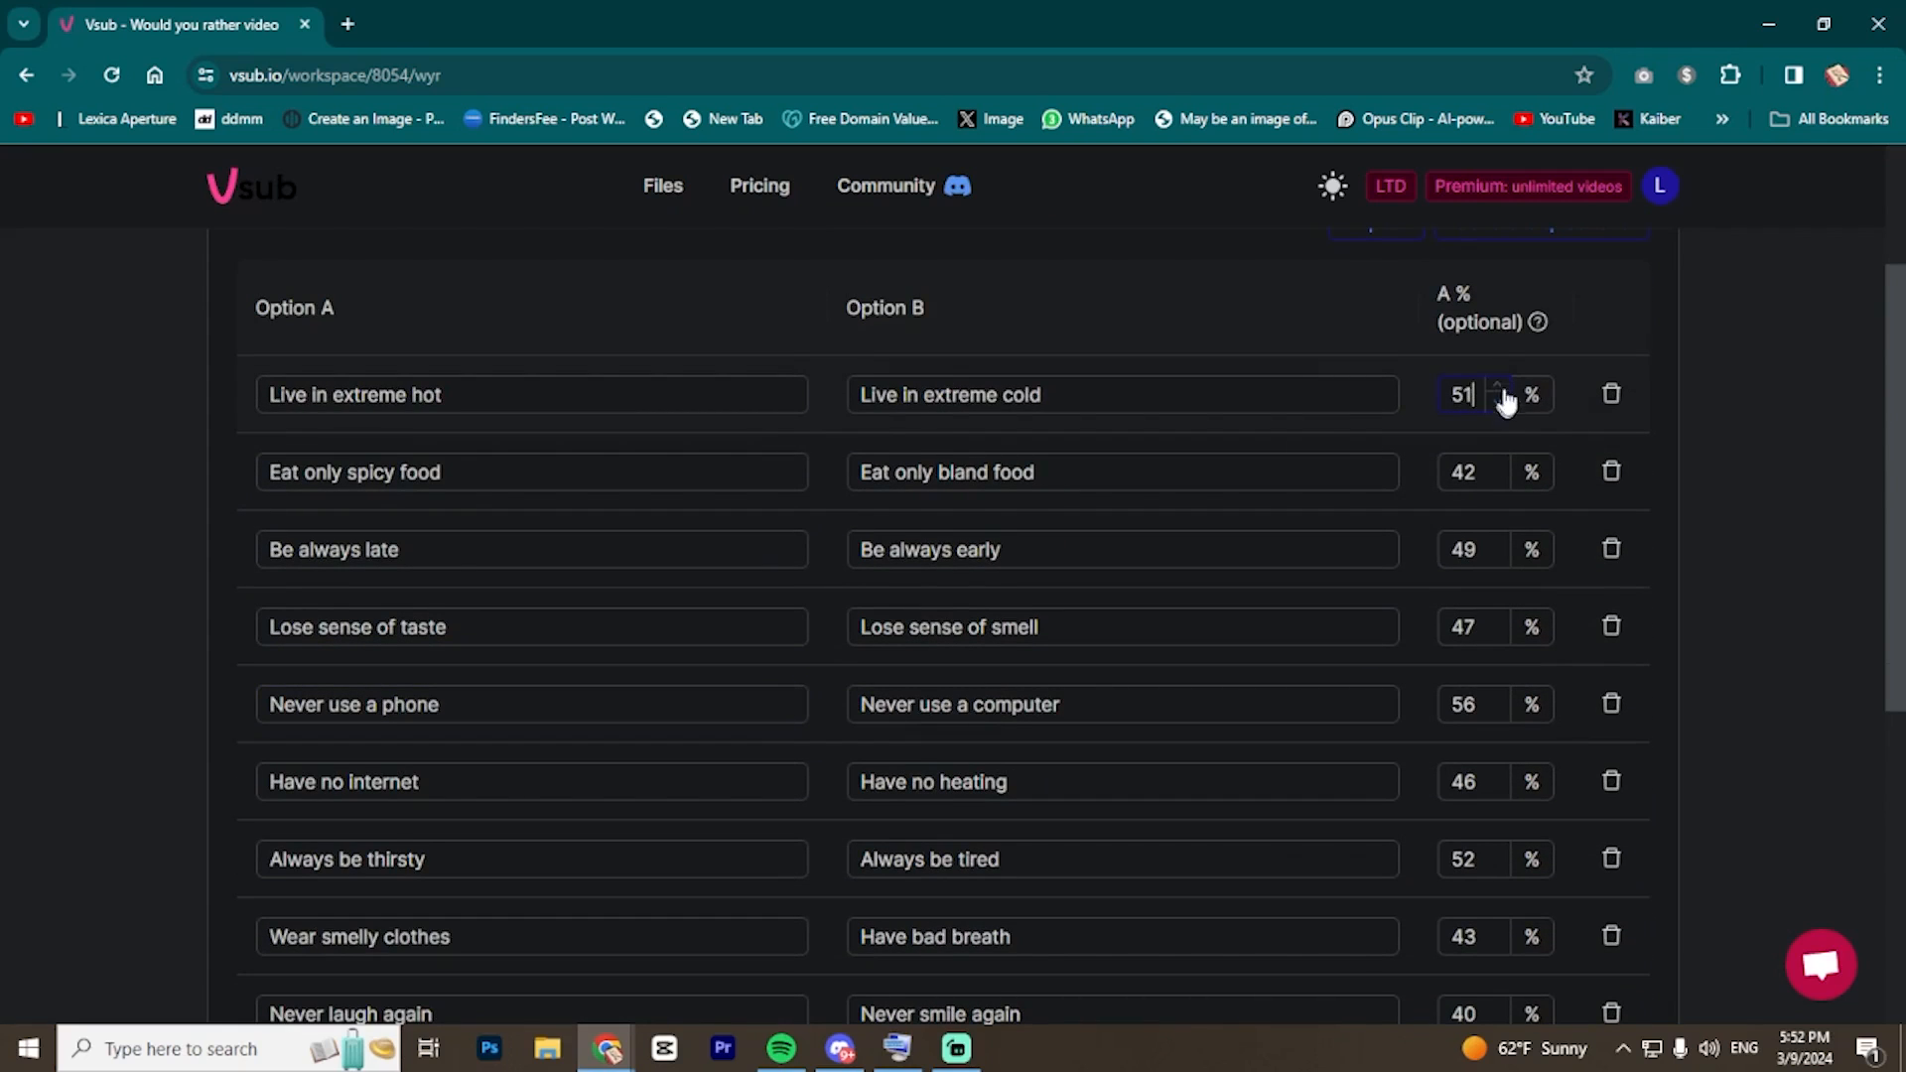
pyautogui.write('56')
pyautogui.click(1650, 437)
# Delete the questions that follow "Wear smelly clothes" / "Have bad breath" at the end of the list.
pyautogui.scroll(-6, 1511, 510)
pyautogui.scroll(6, 1511, 574)
pyautogui.scroll(-5, 1628, 775)
pyautogui.click(1612, 771)
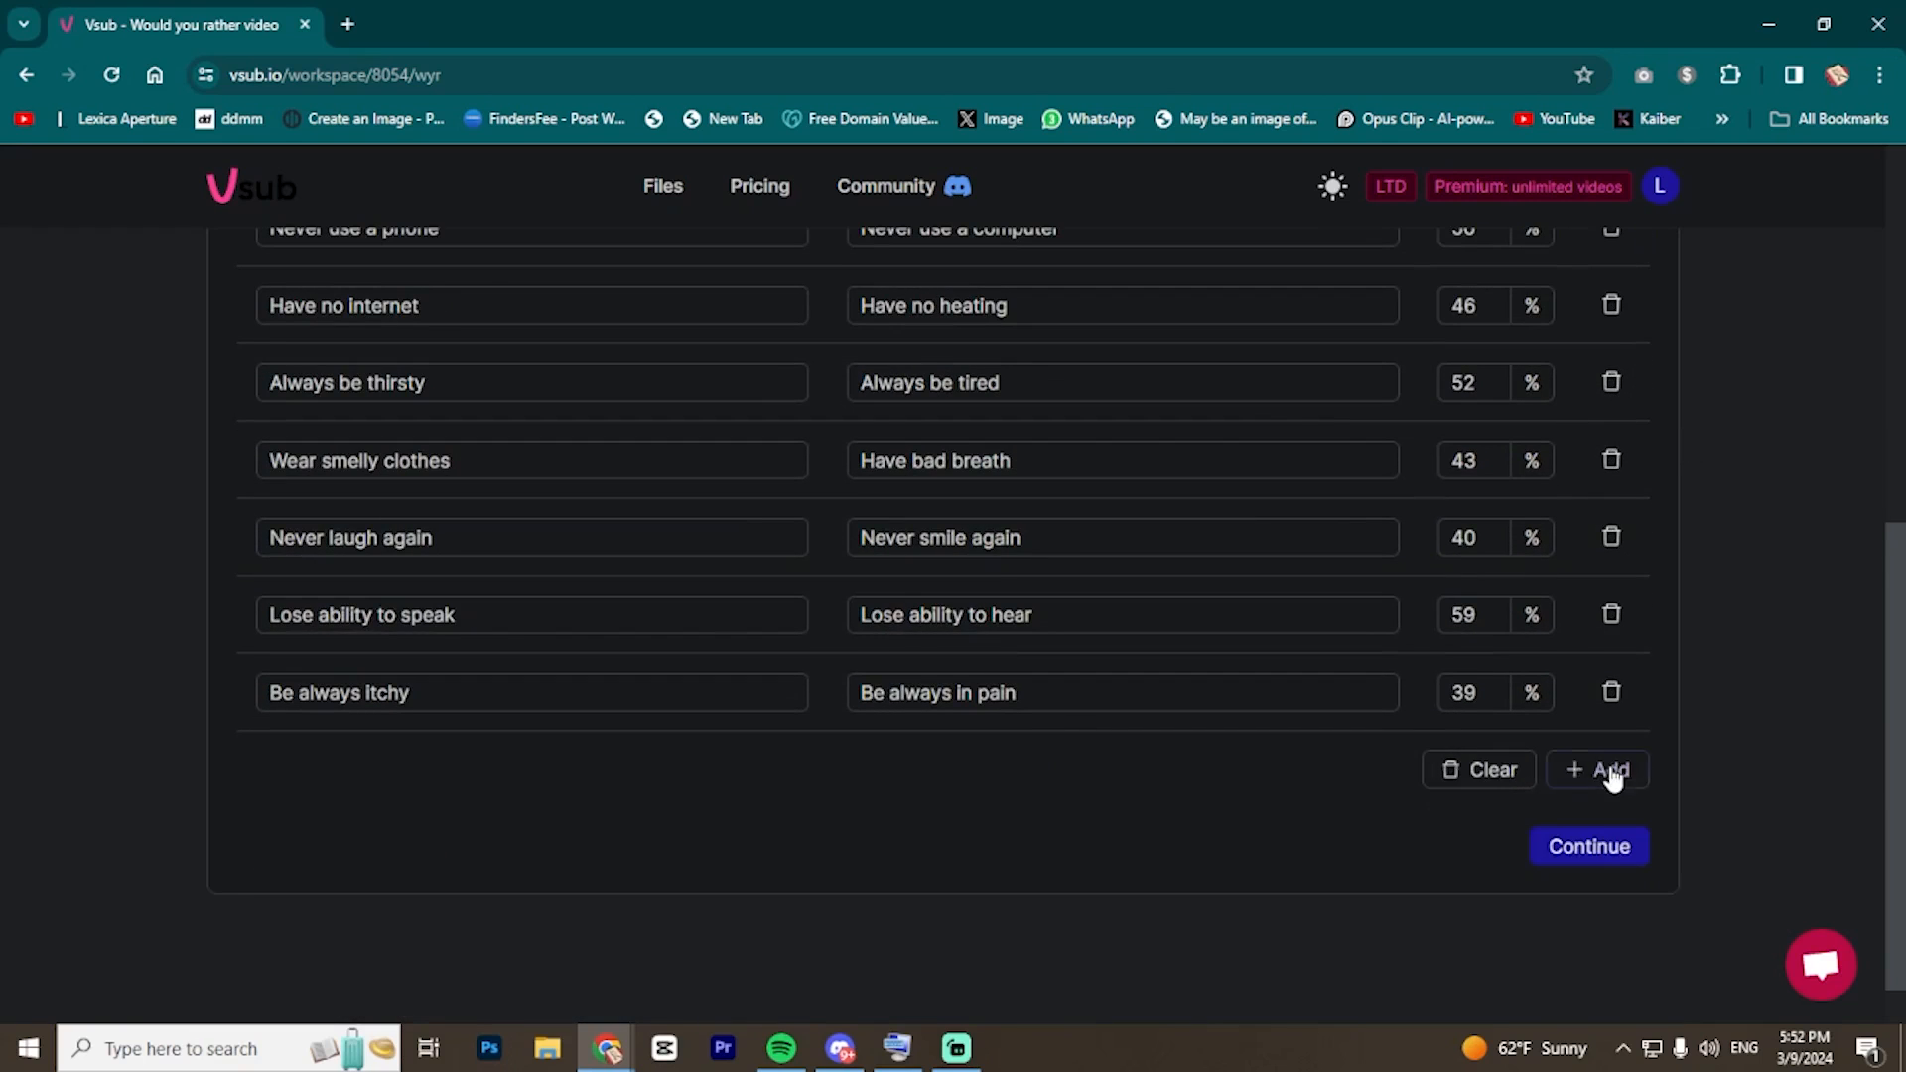
pyautogui.click(1610, 695)
pyautogui.click(1609, 630)
pyautogui.scroll(2, 1568, 695)
pyautogui.click(1611, 866)
pyautogui.scroll(3, 1131, 655)
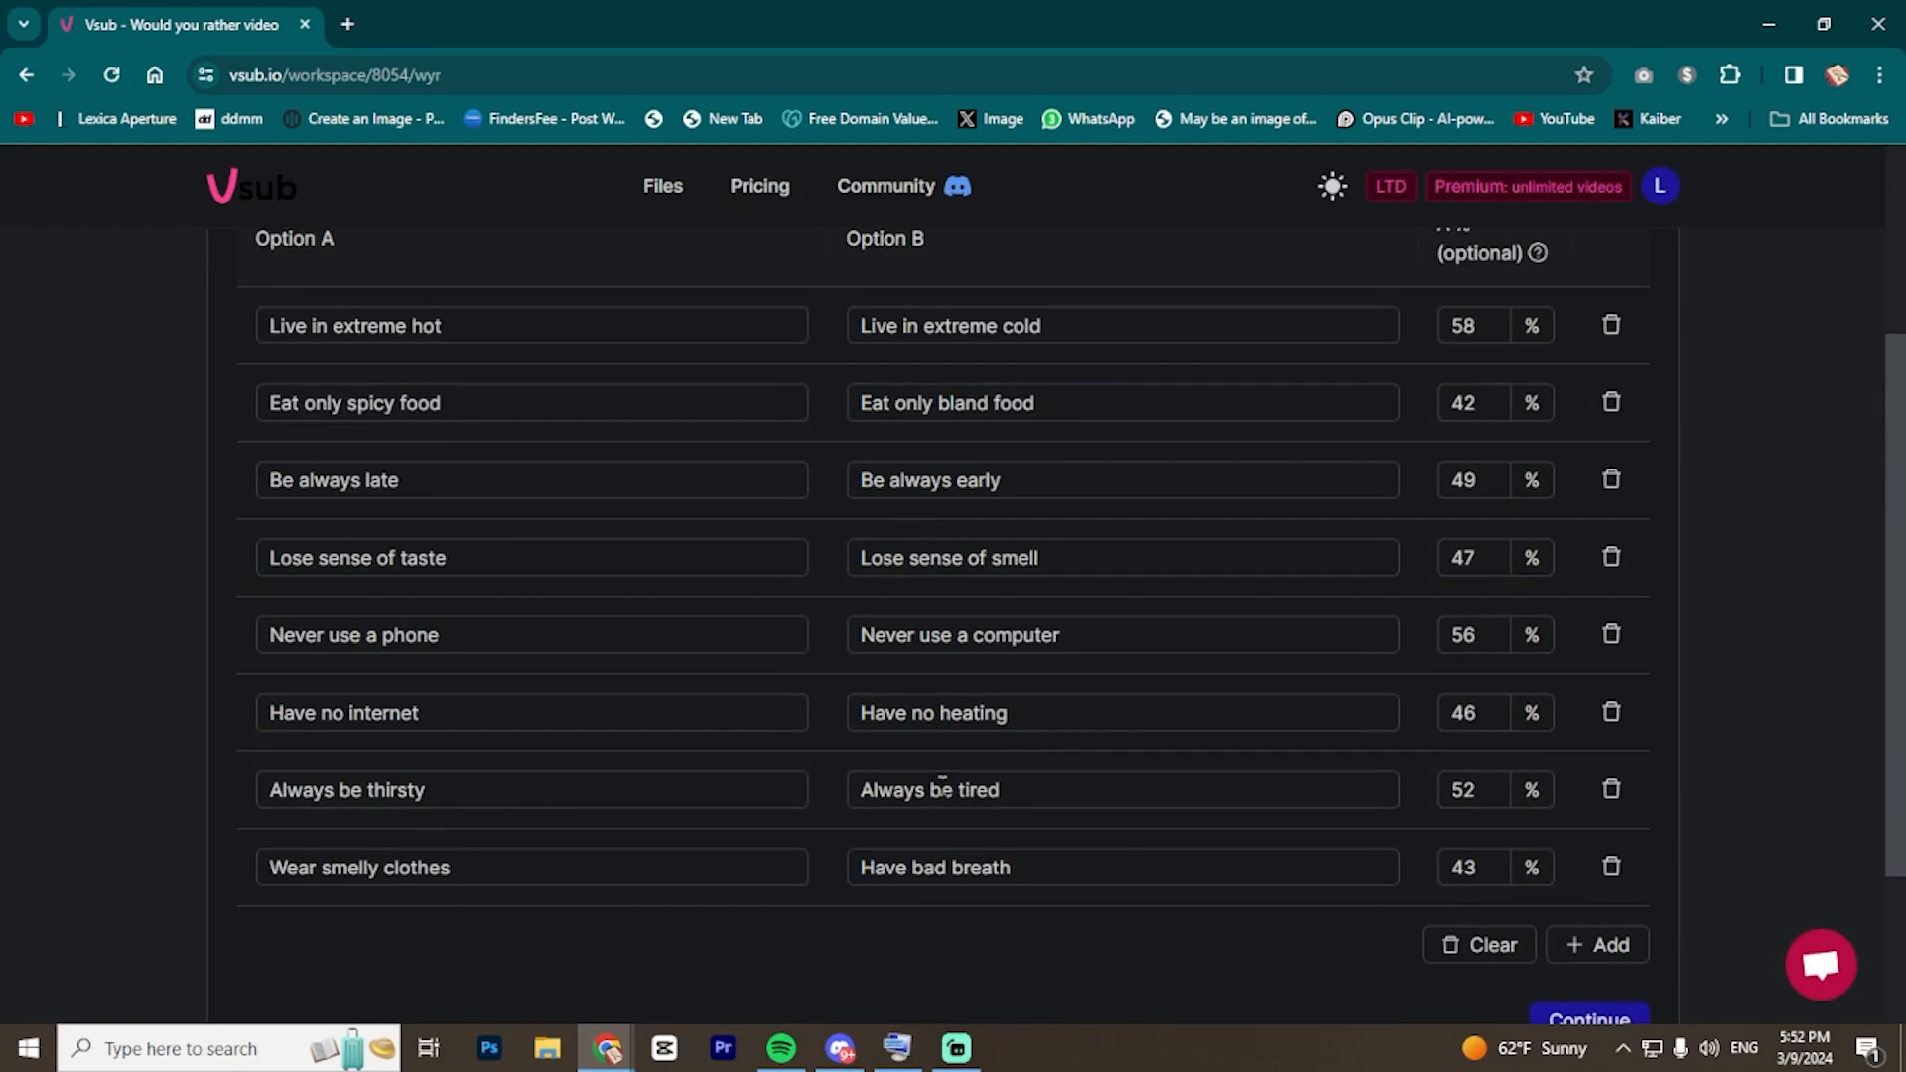
# Add an empty question row below the last question and delete it again.
pyautogui.scroll(-2, 1377, 893)
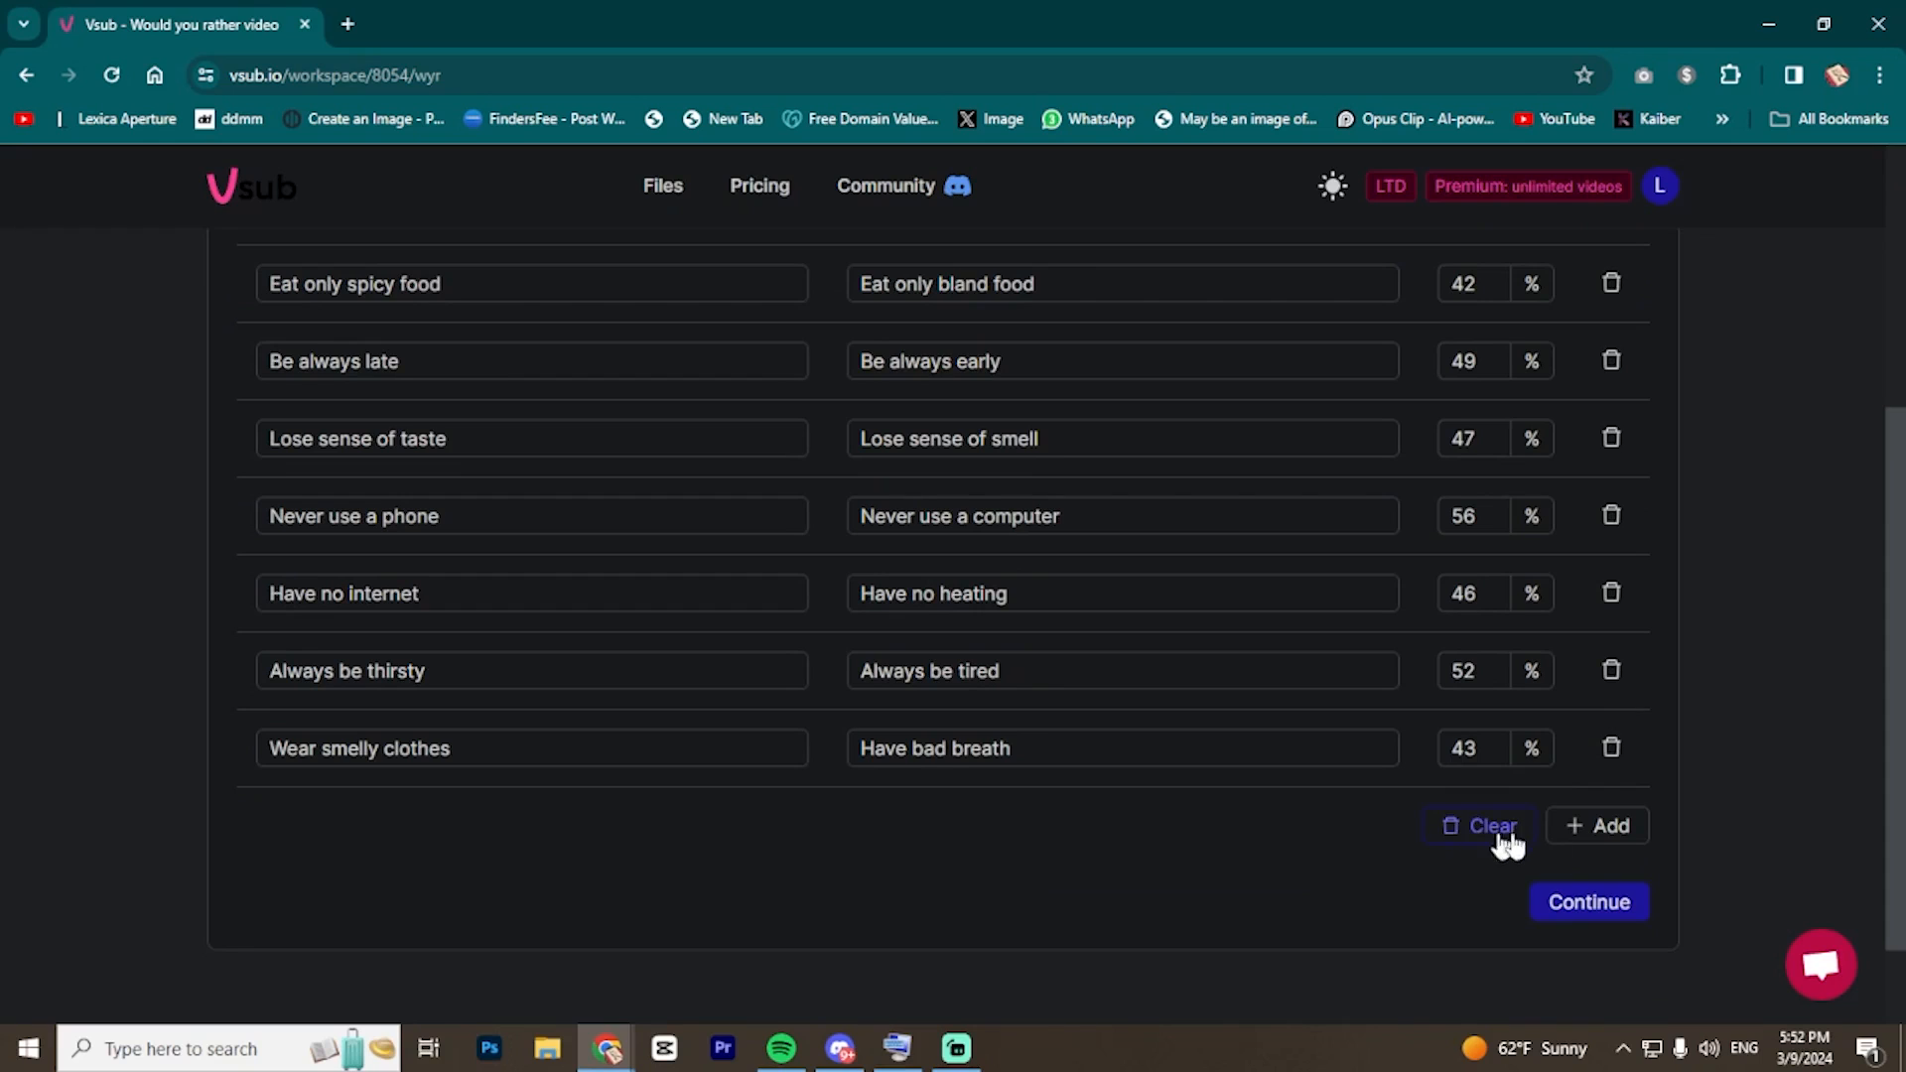
pyautogui.click(1592, 834)
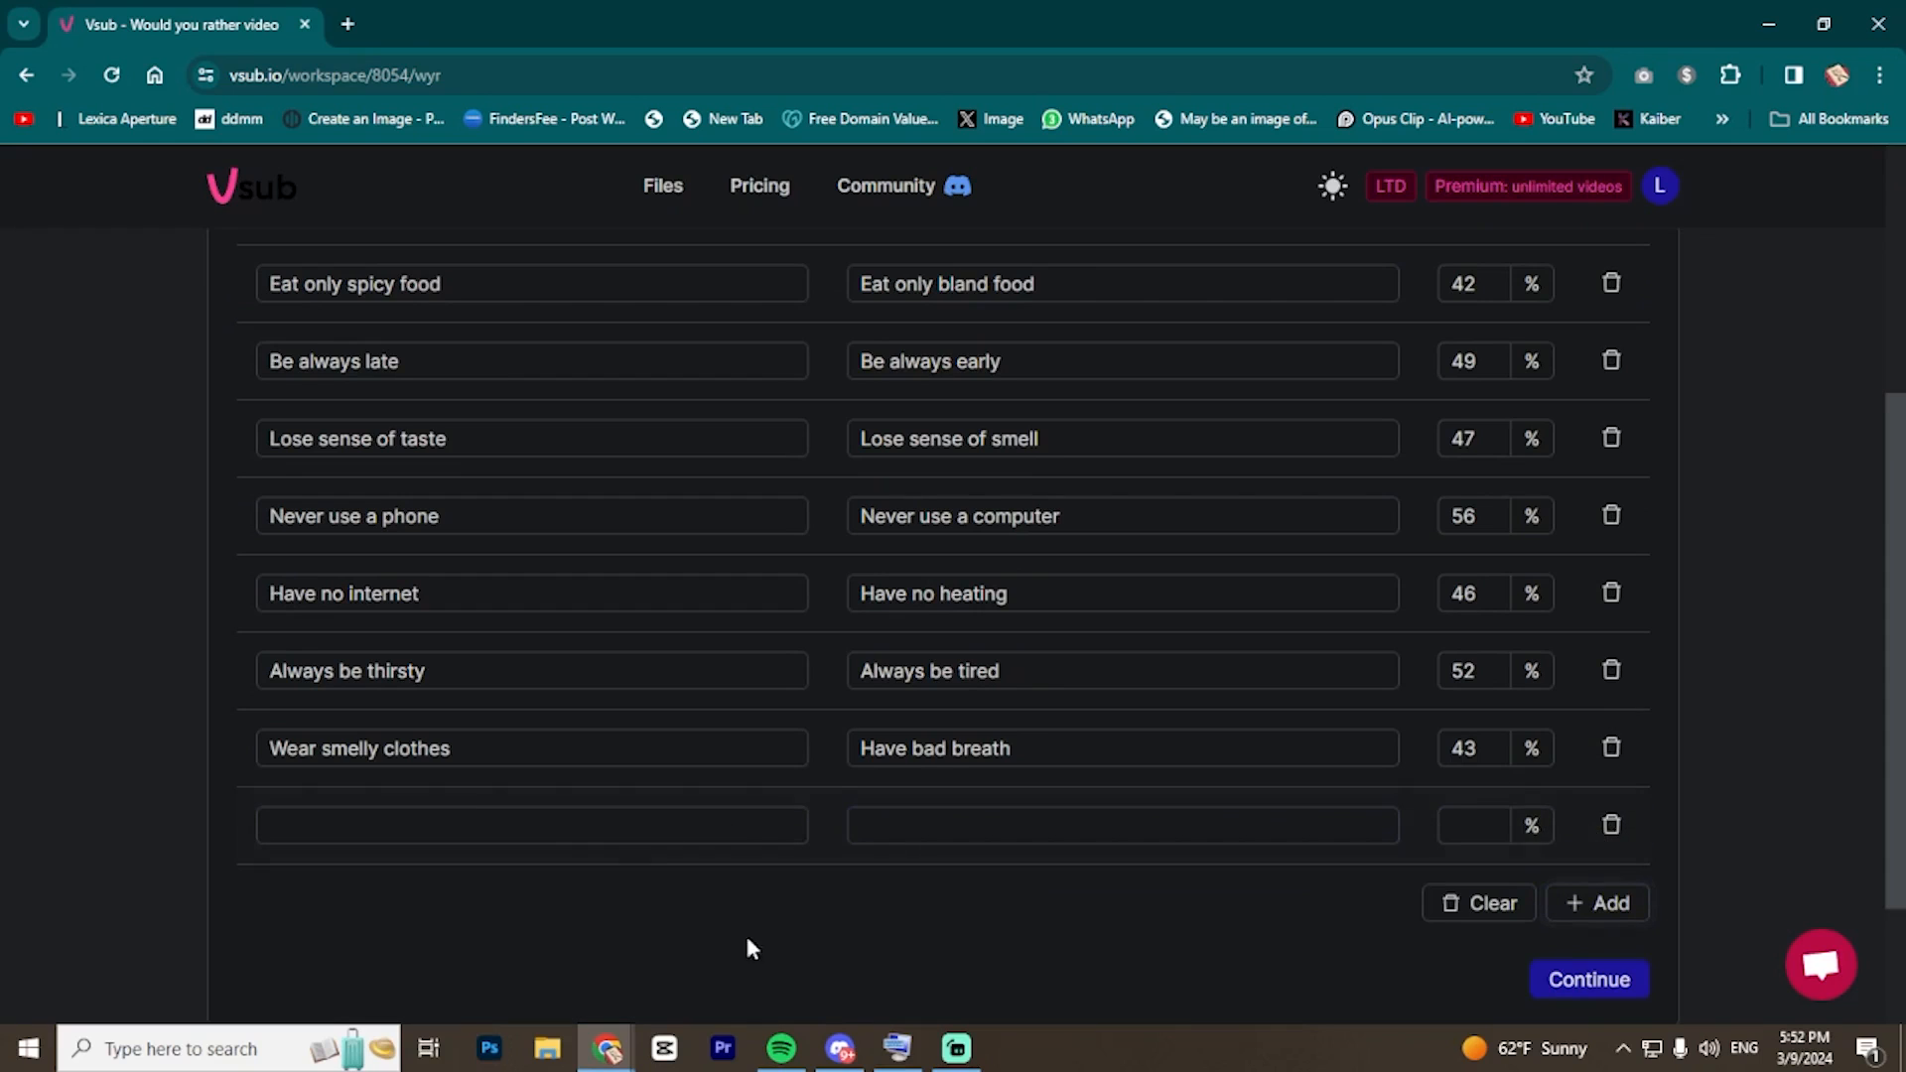
pyautogui.press('Tab')
pyautogui.press('Tab')
pyautogui.click(1611, 829)
# Continue with the edited question list to create the video and open it in the editor.
pyautogui.scroll(1, 1221, 748)
pyautogui.scroll(-1, 1390, 844)
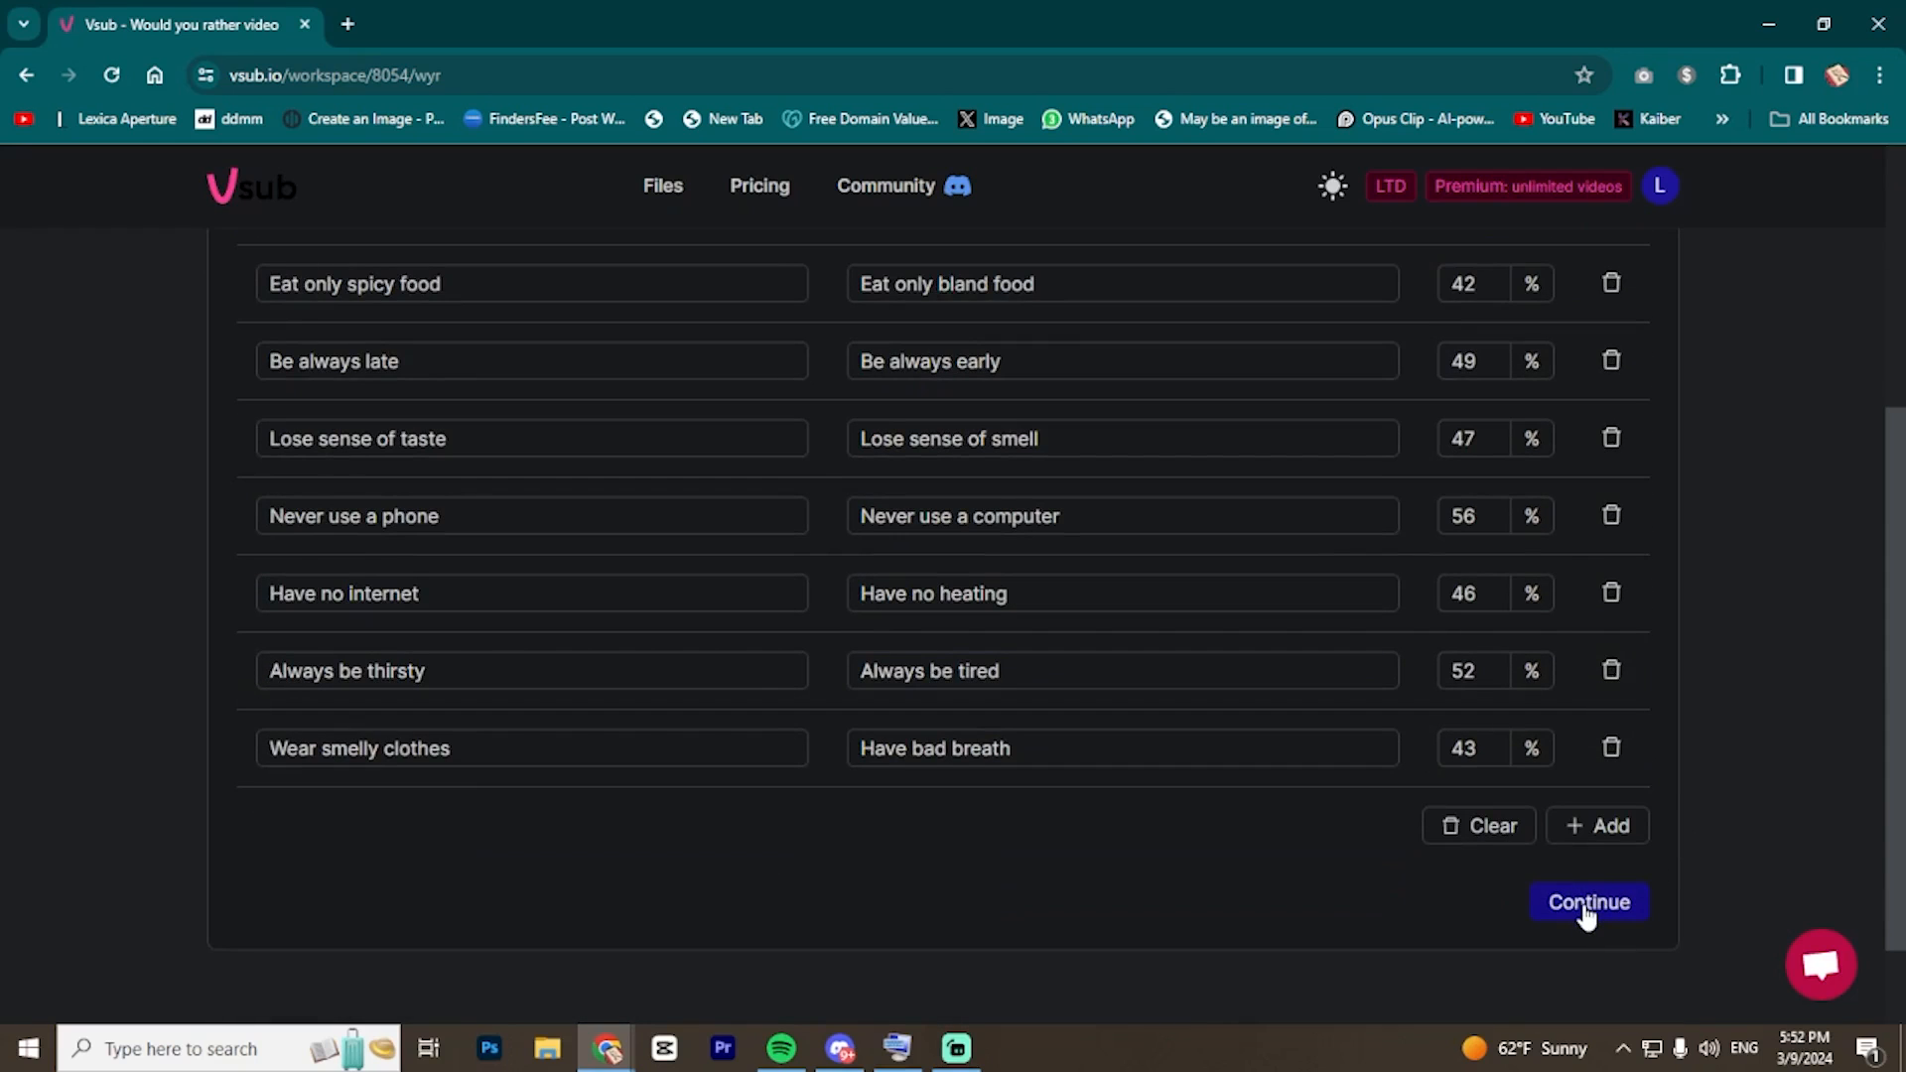
pyautogui.click(1584, 905)
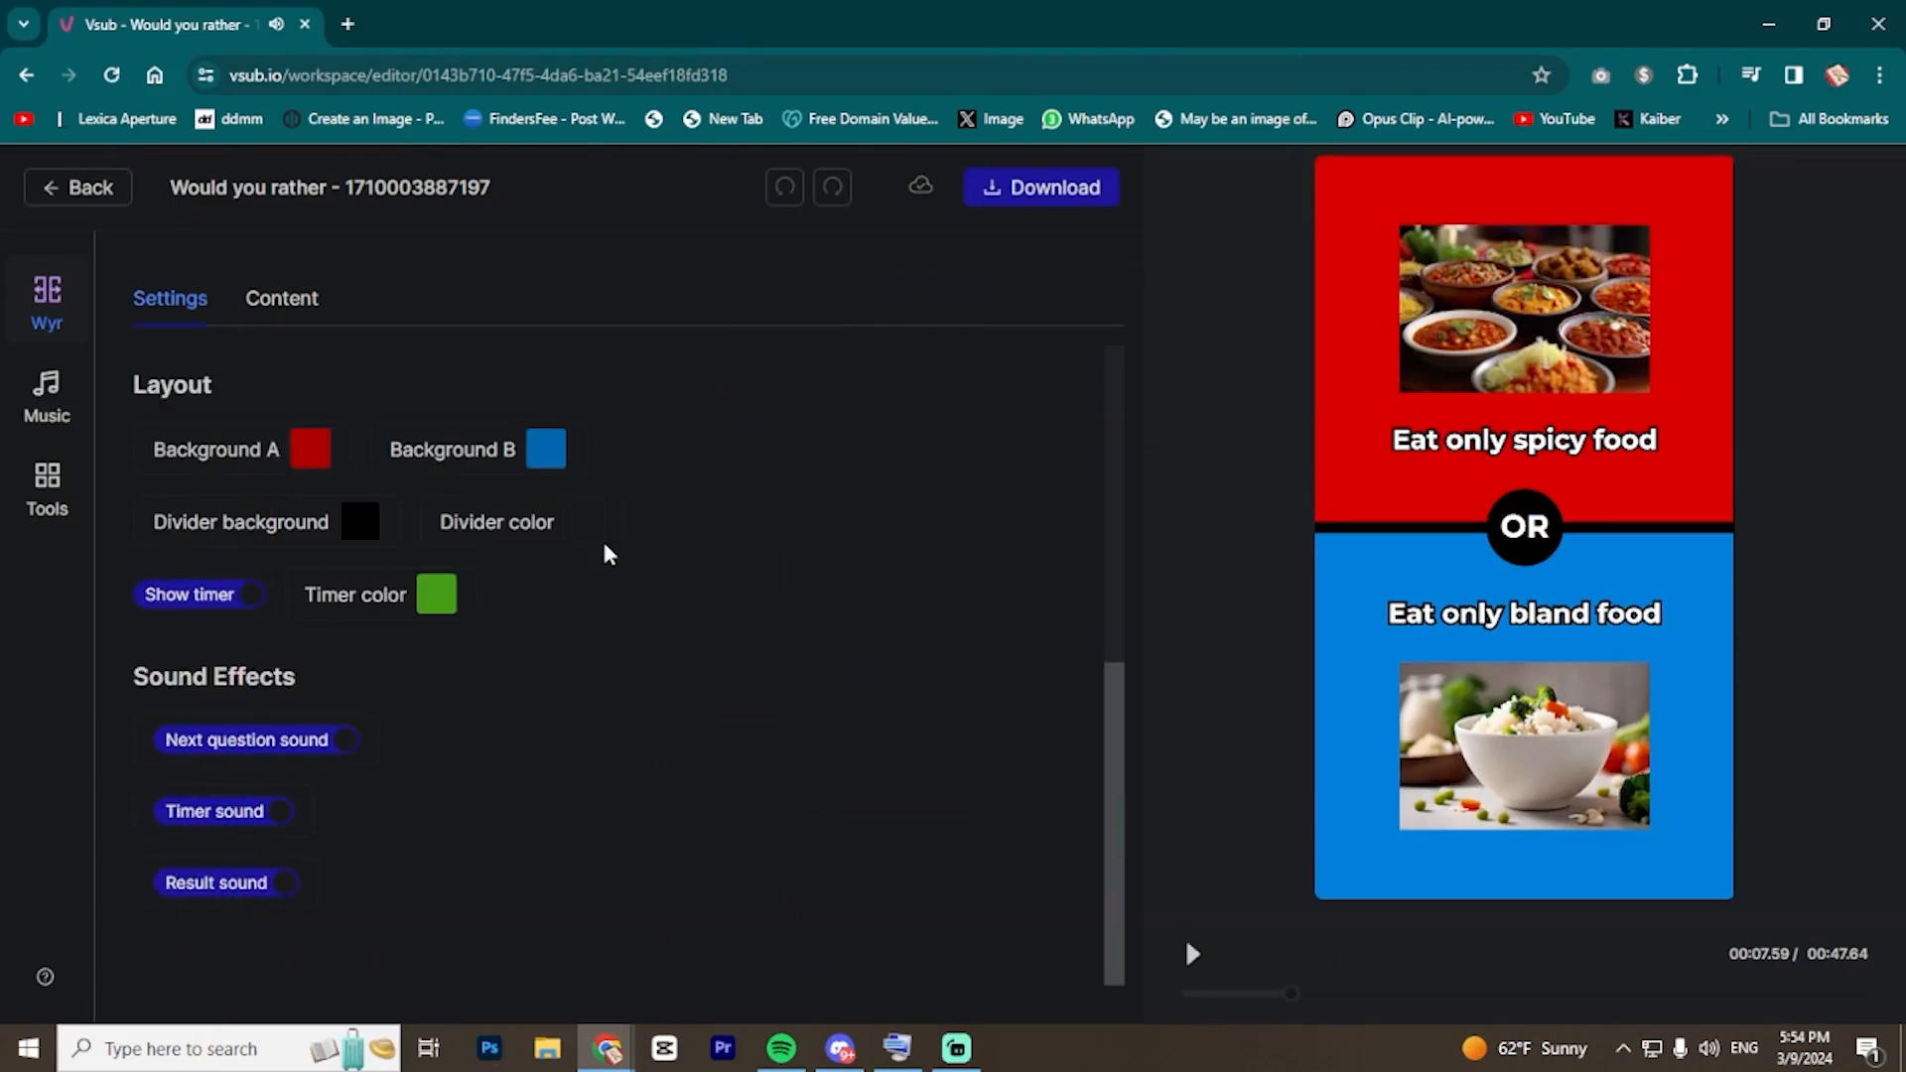
# Try upper case on the option text and switch it back off.
pyautogui.scroll(5, 603, 544)
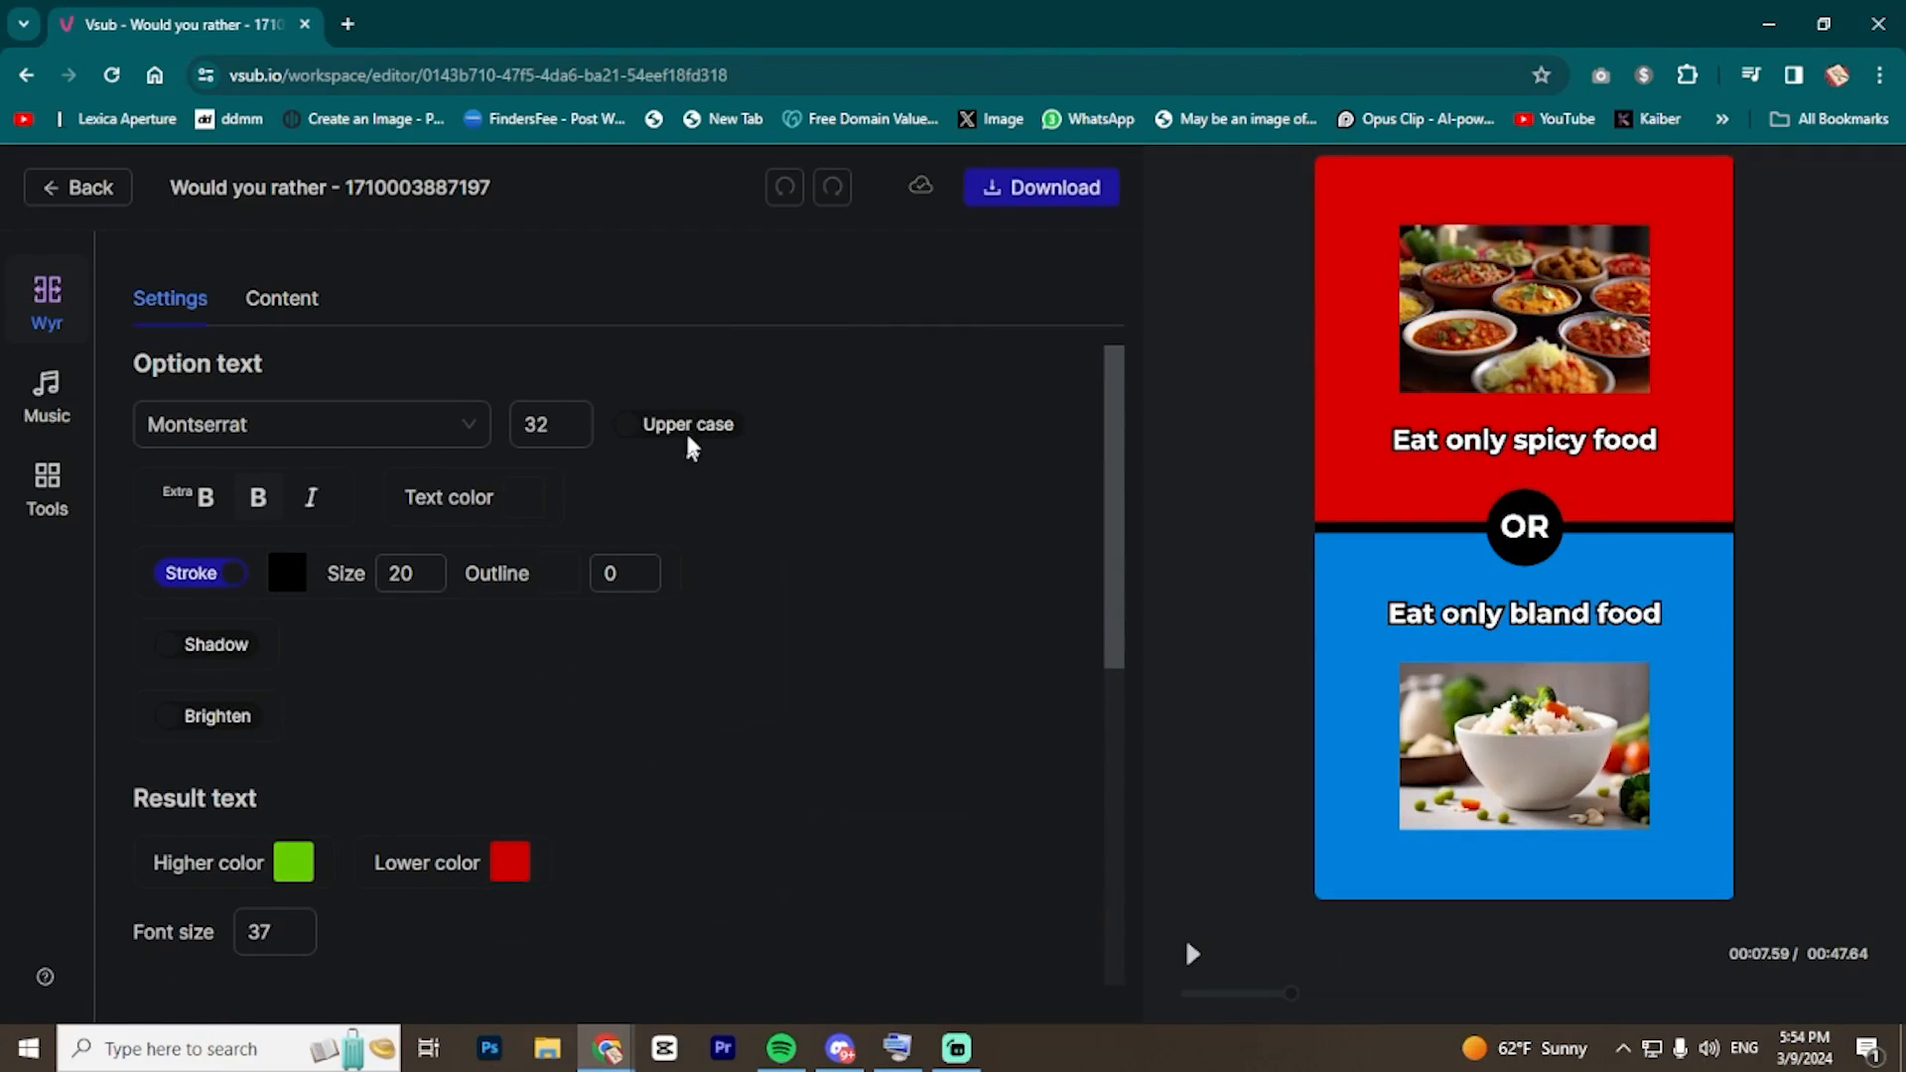
pyautogui.click(667, 427)
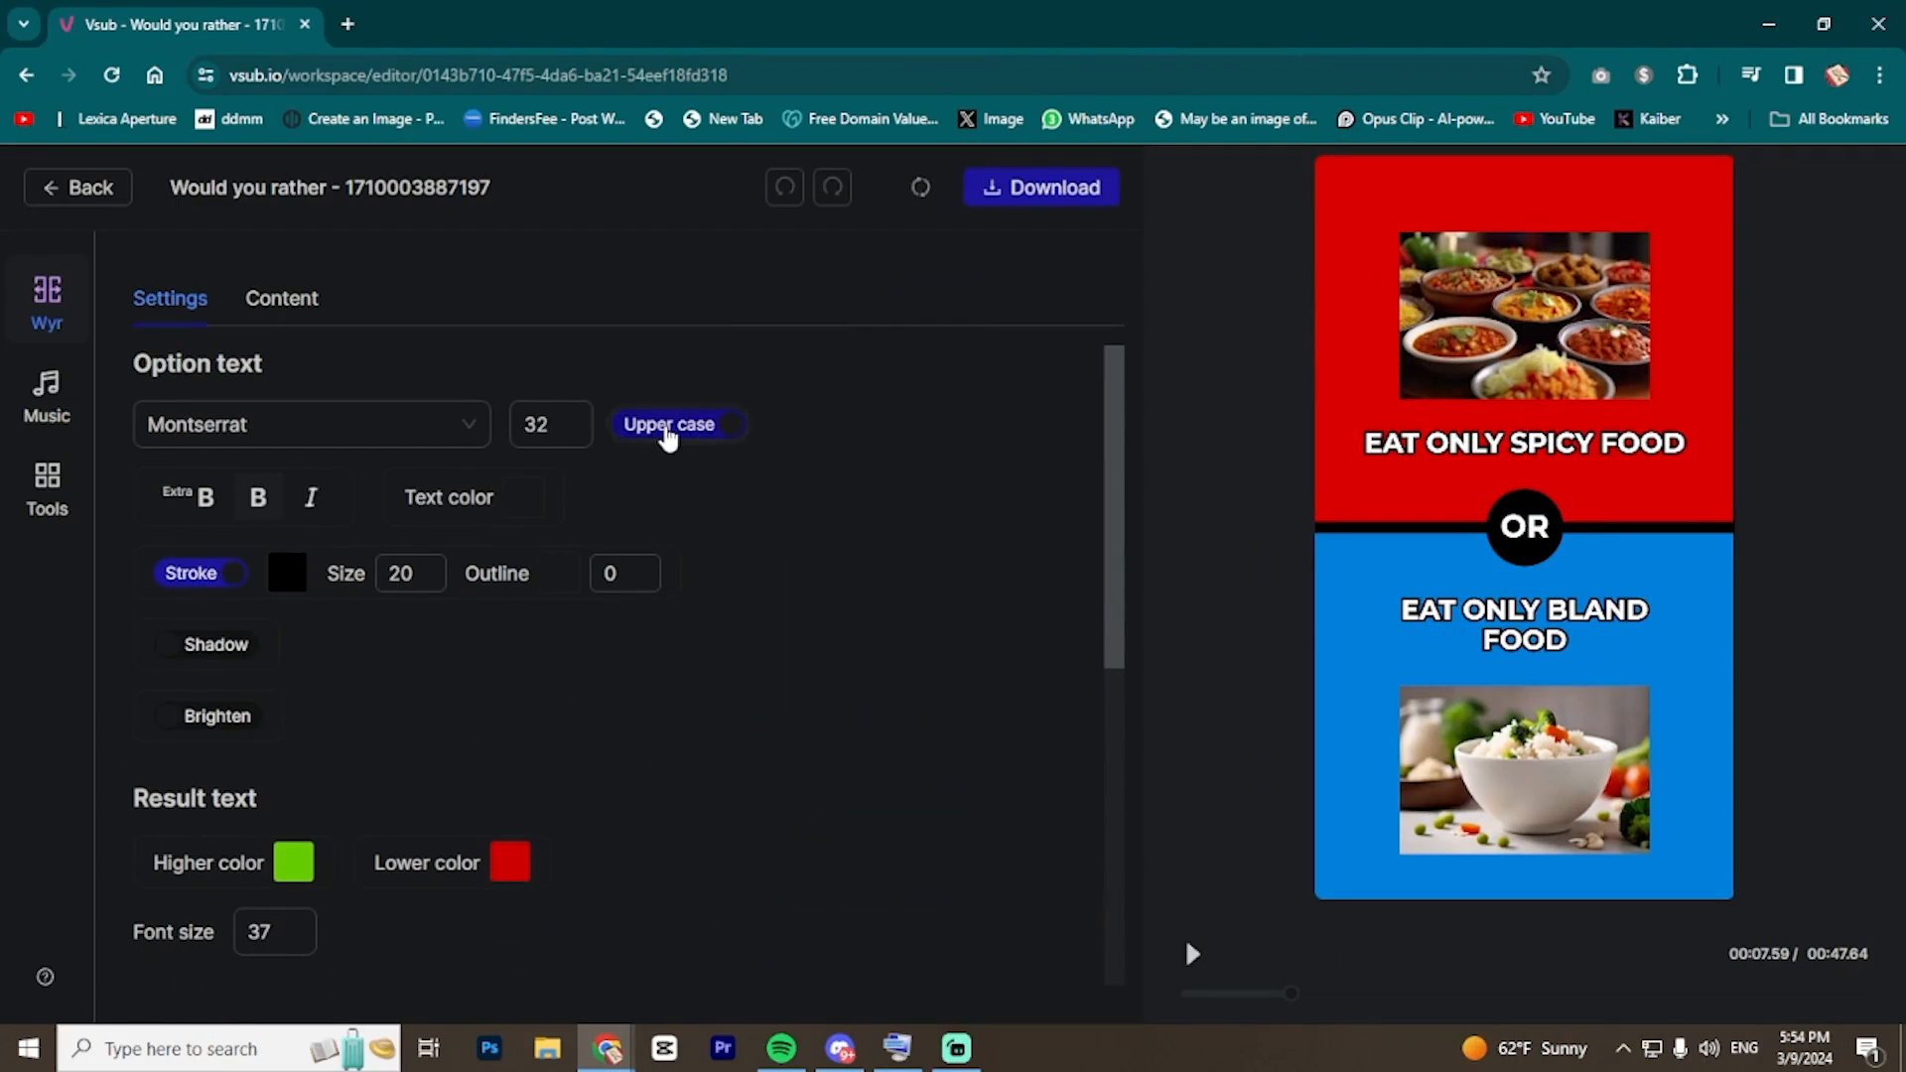
pyautogui.click(667, 427)
# Try the Karla font on the option text and restore Montserrat.
pyautogui.click(438, 437)
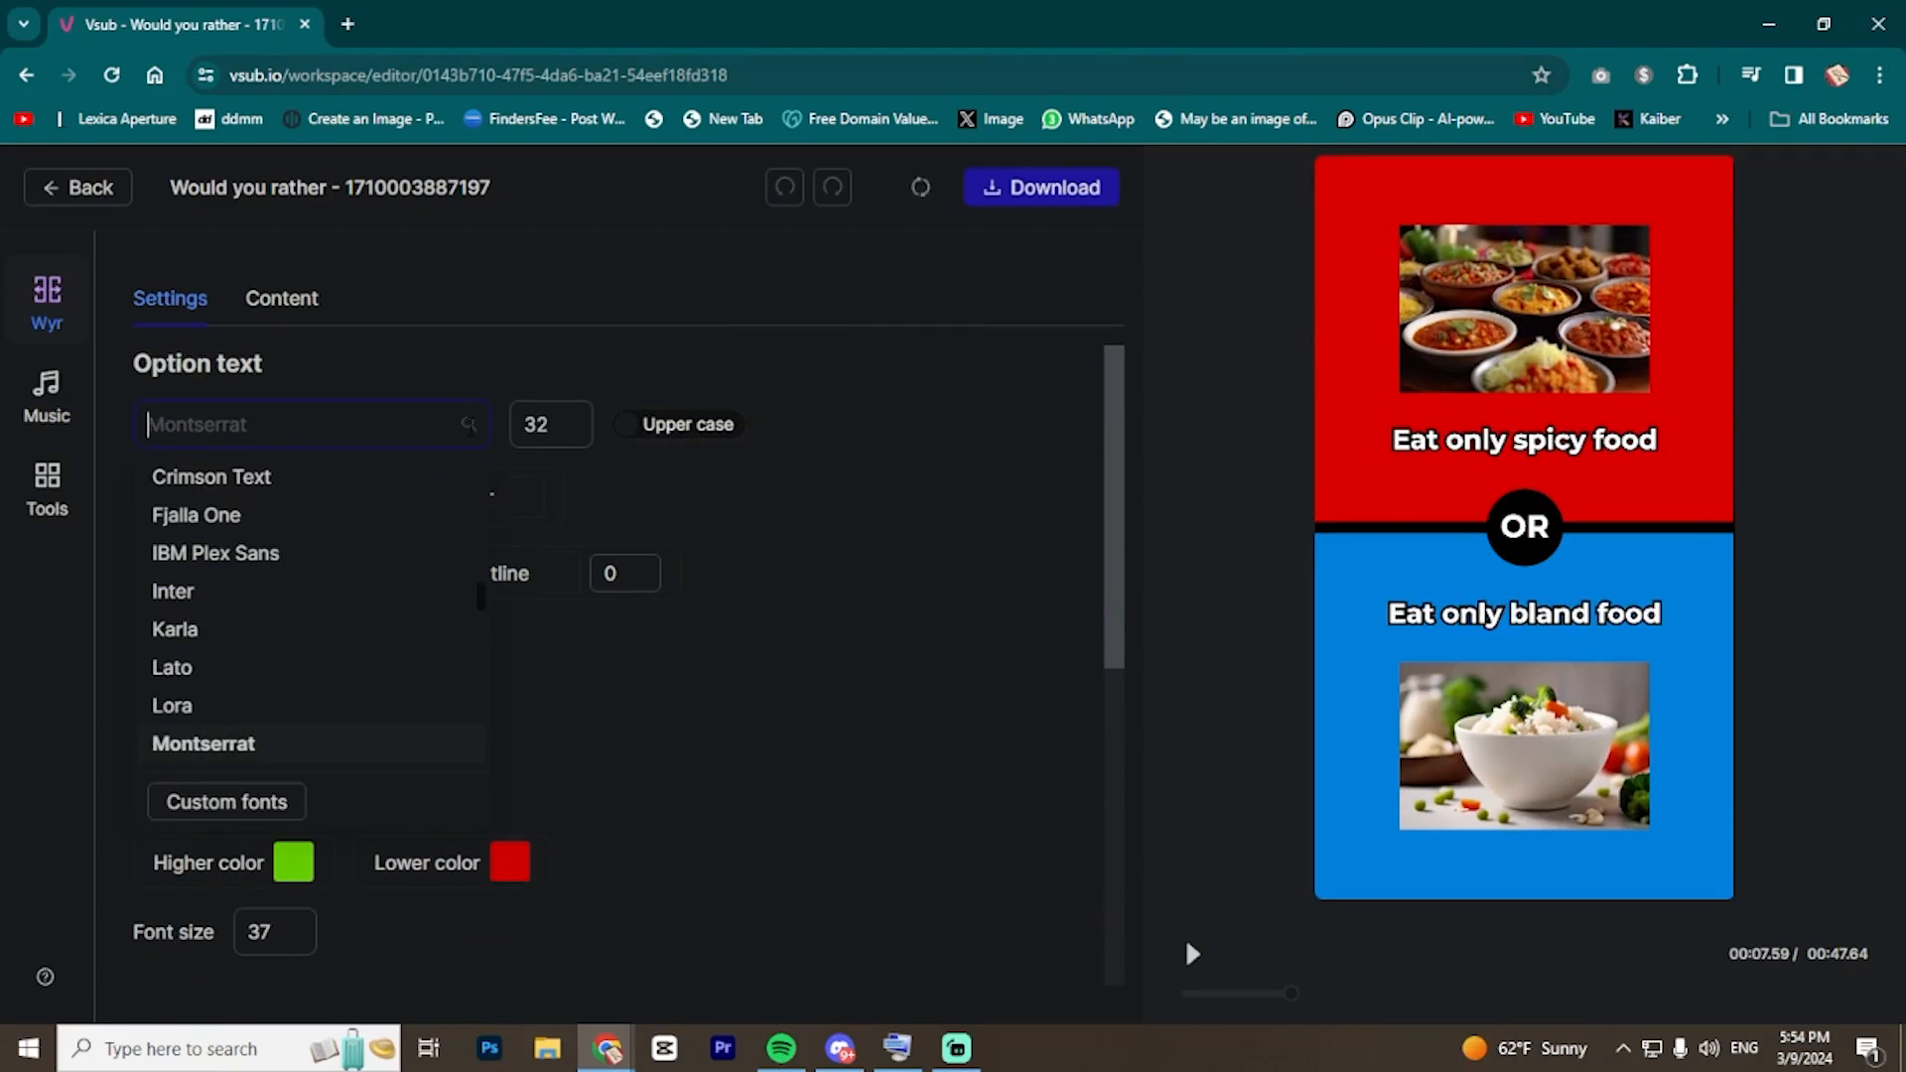
pyautogui.click(205, 640)
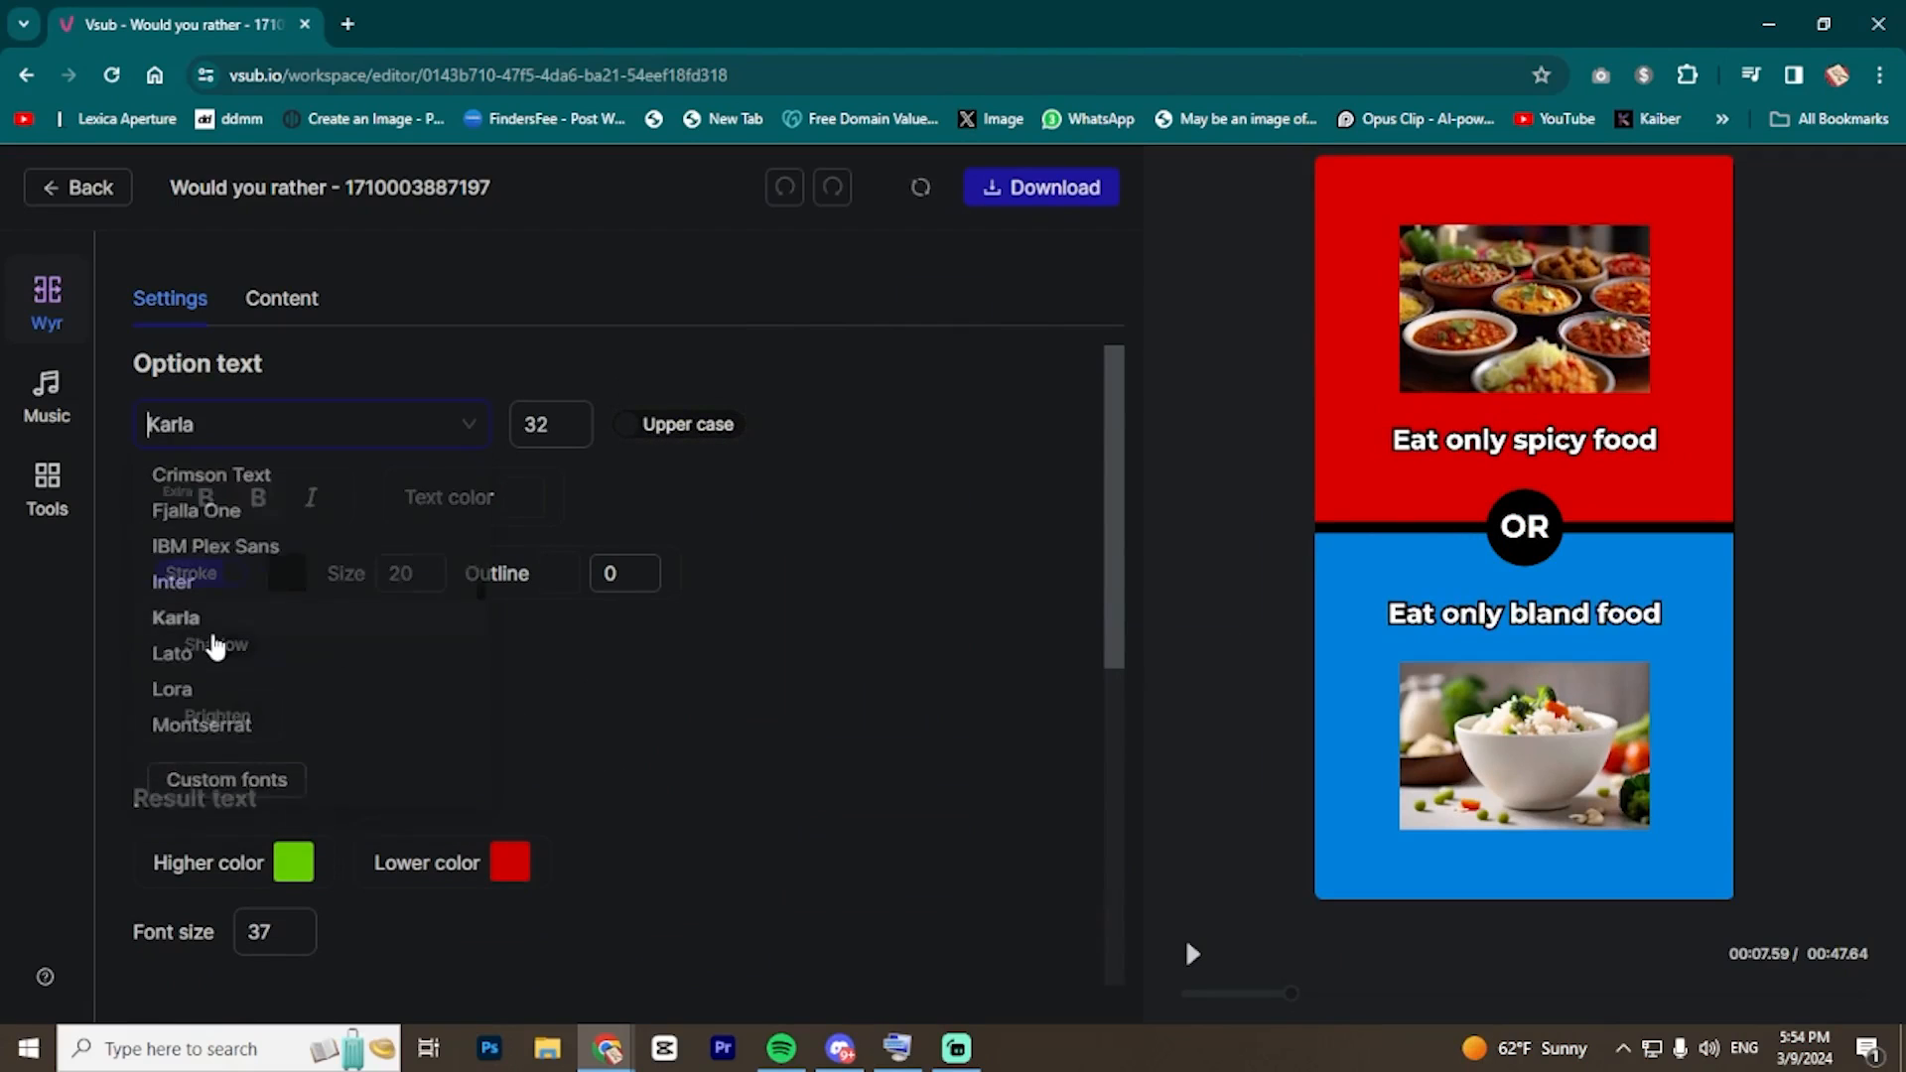
pyautogui.click(297, 425)
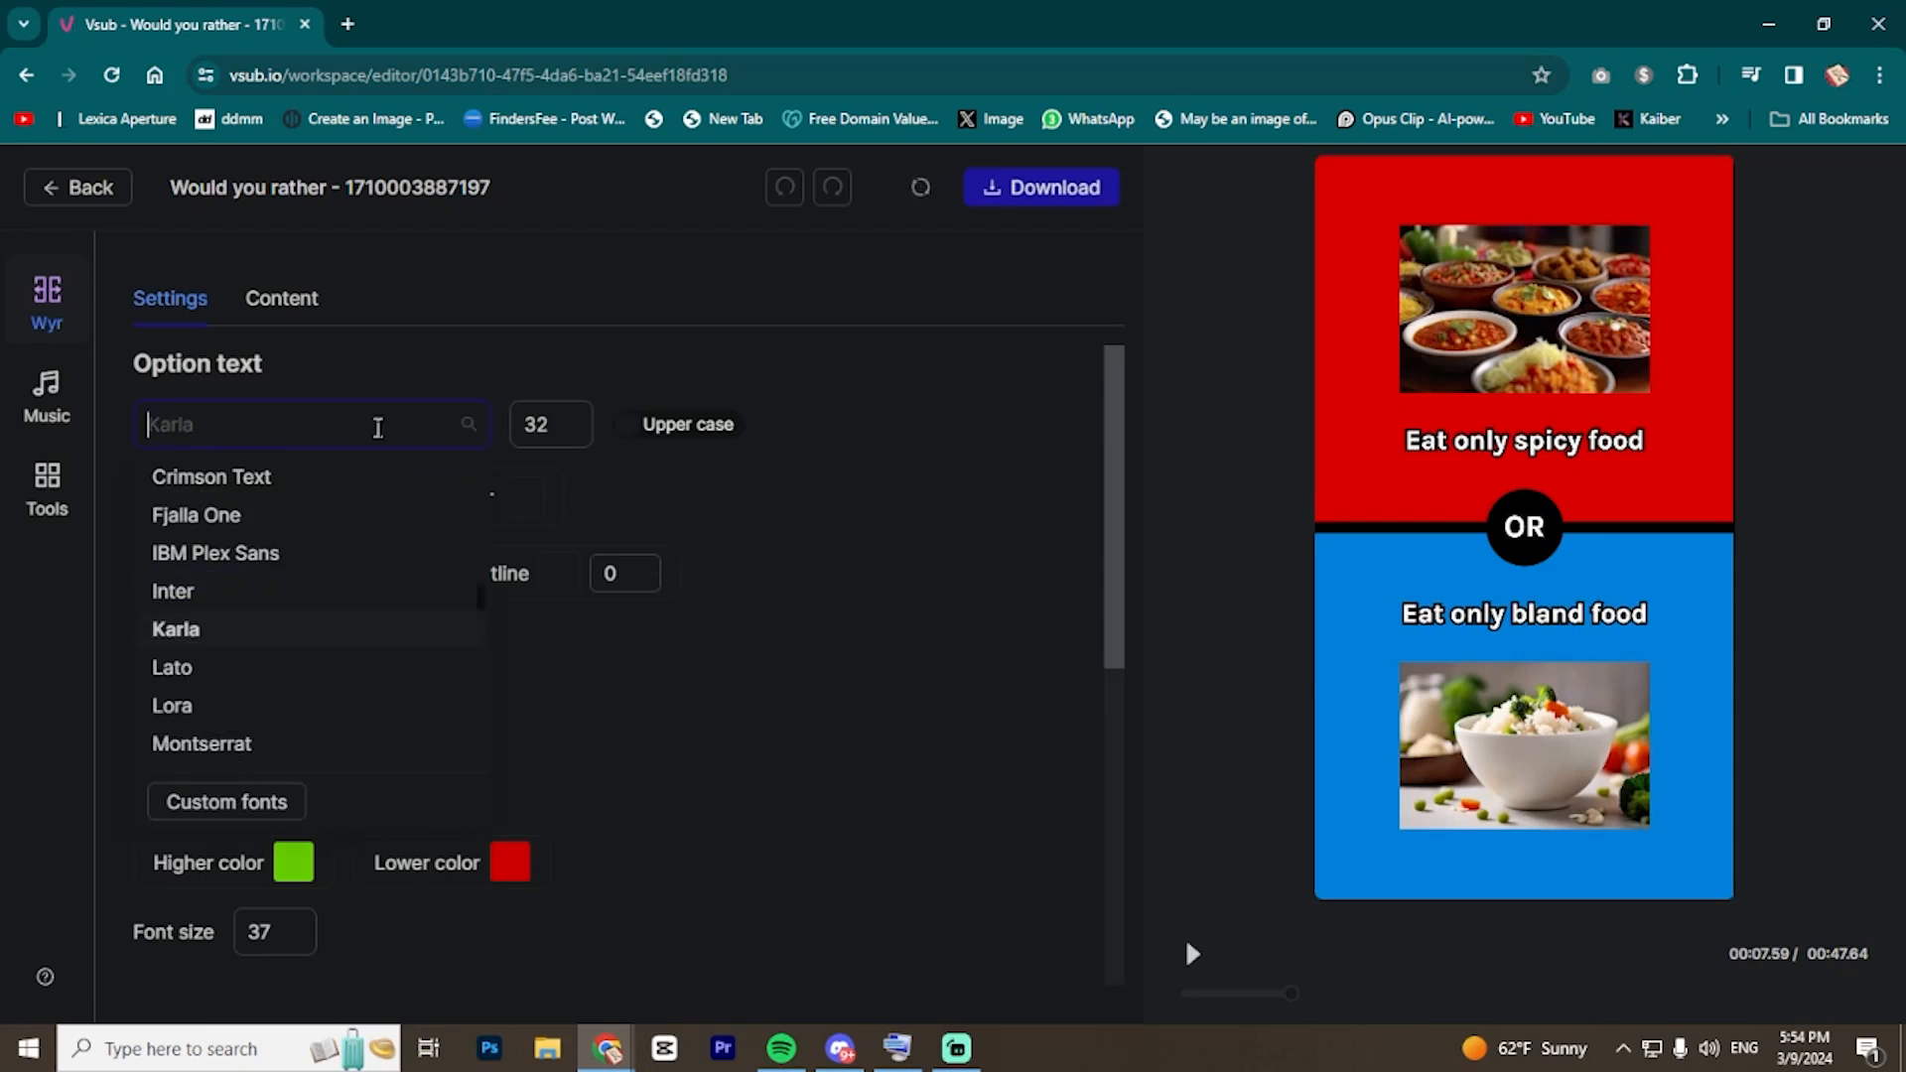
pyautogui.click(200, 744)
pyautogui.scroll(-1, 193, 531)
# Try the extra bold and bold styles on the option text, and turn on italic.
pyautogui.scroll(1, 263, 539)
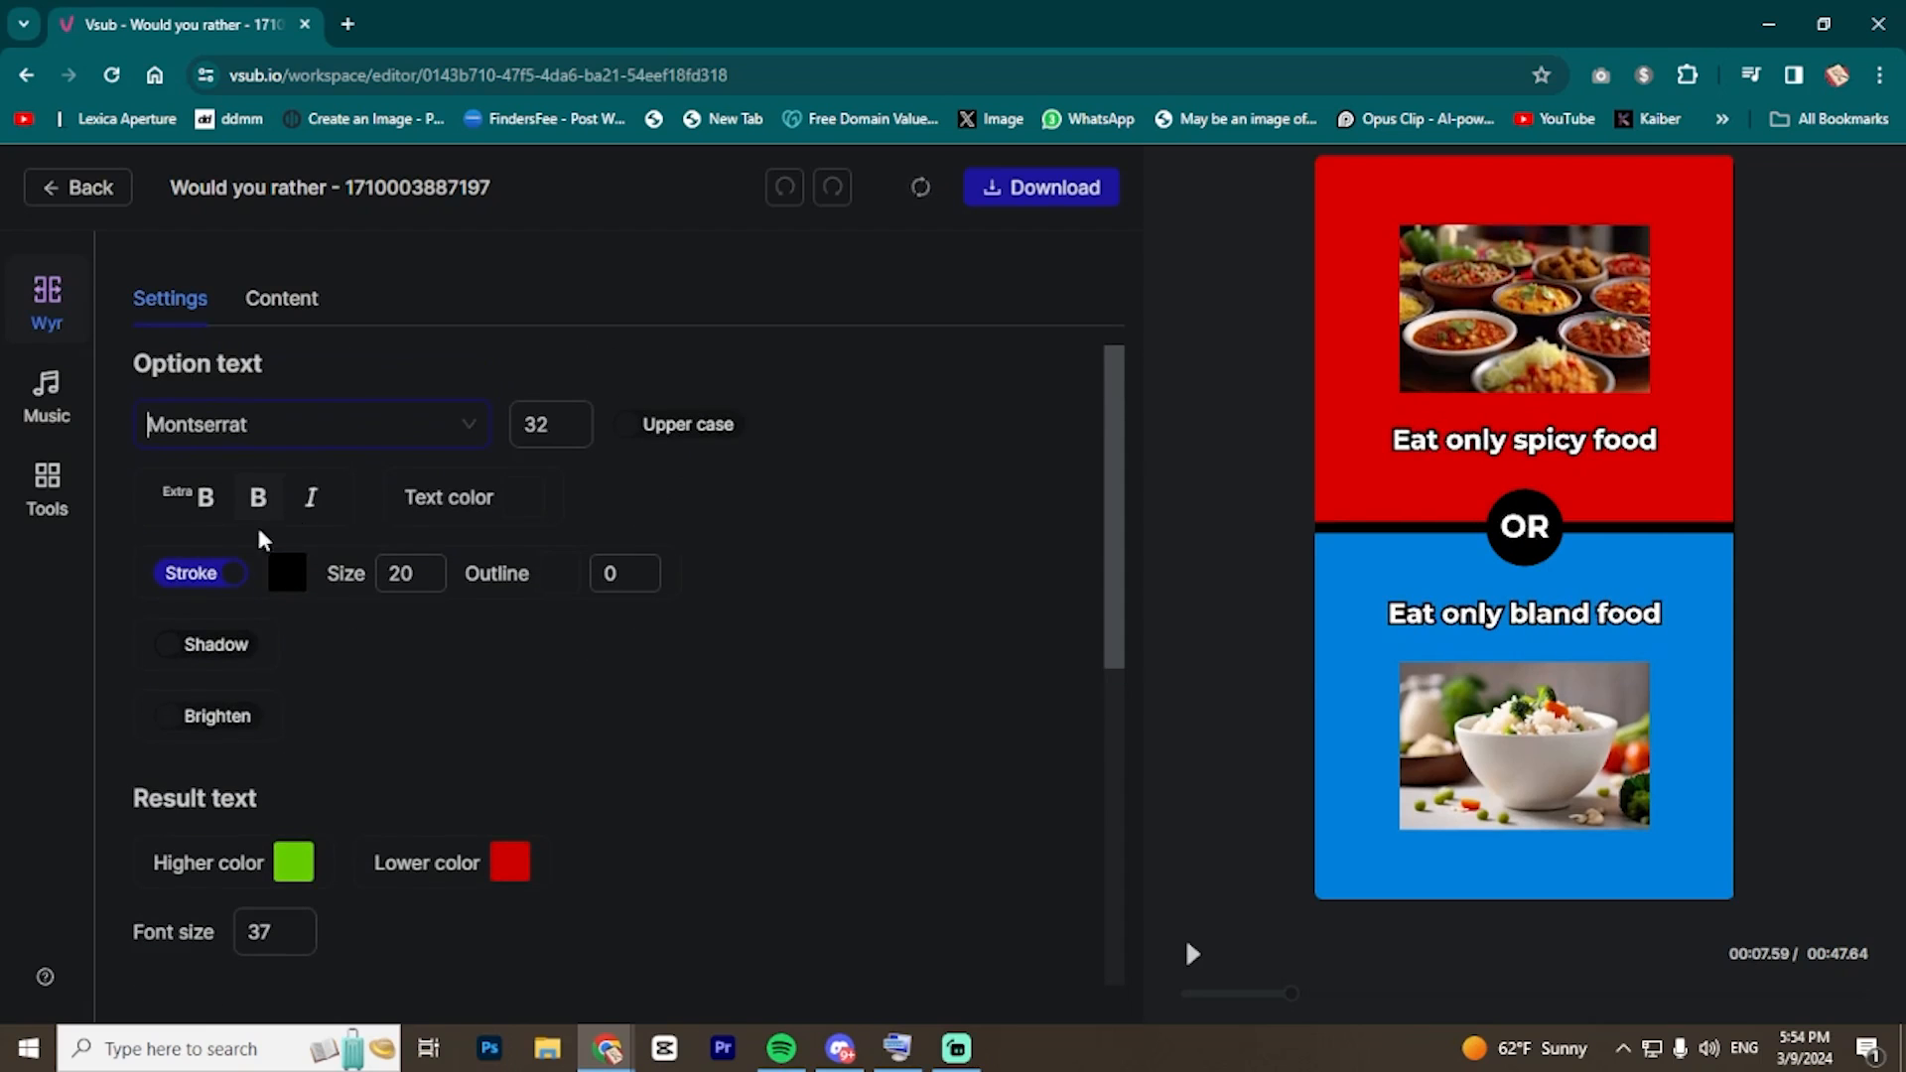
pyautogui.click(192, 508)
pyautogui.click(252, 503)
pyautogui.click(314, 501)
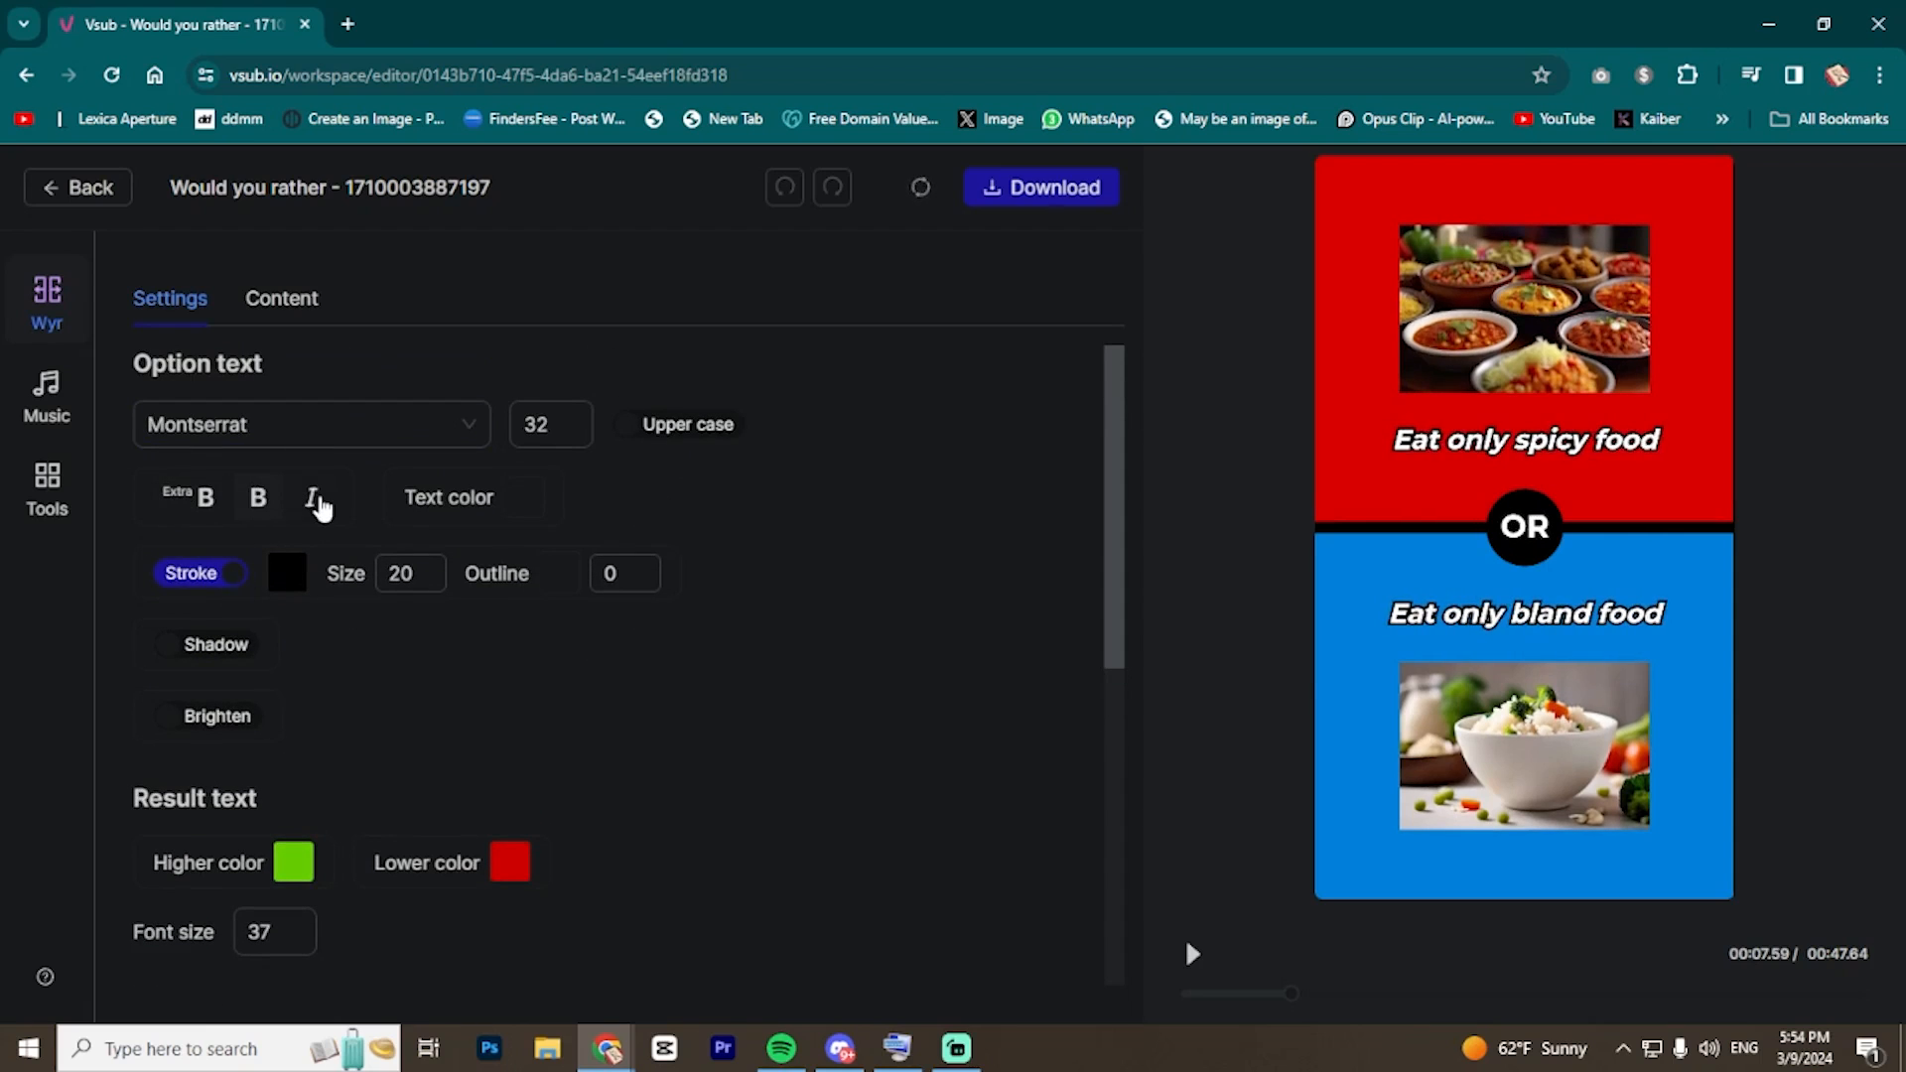
pyautogui.click(269, 509)
pyautogui.click(247, 508)
# Switch the option text's stroke off and on again, and set its size to 13.
pyautogui.click(236, 584)
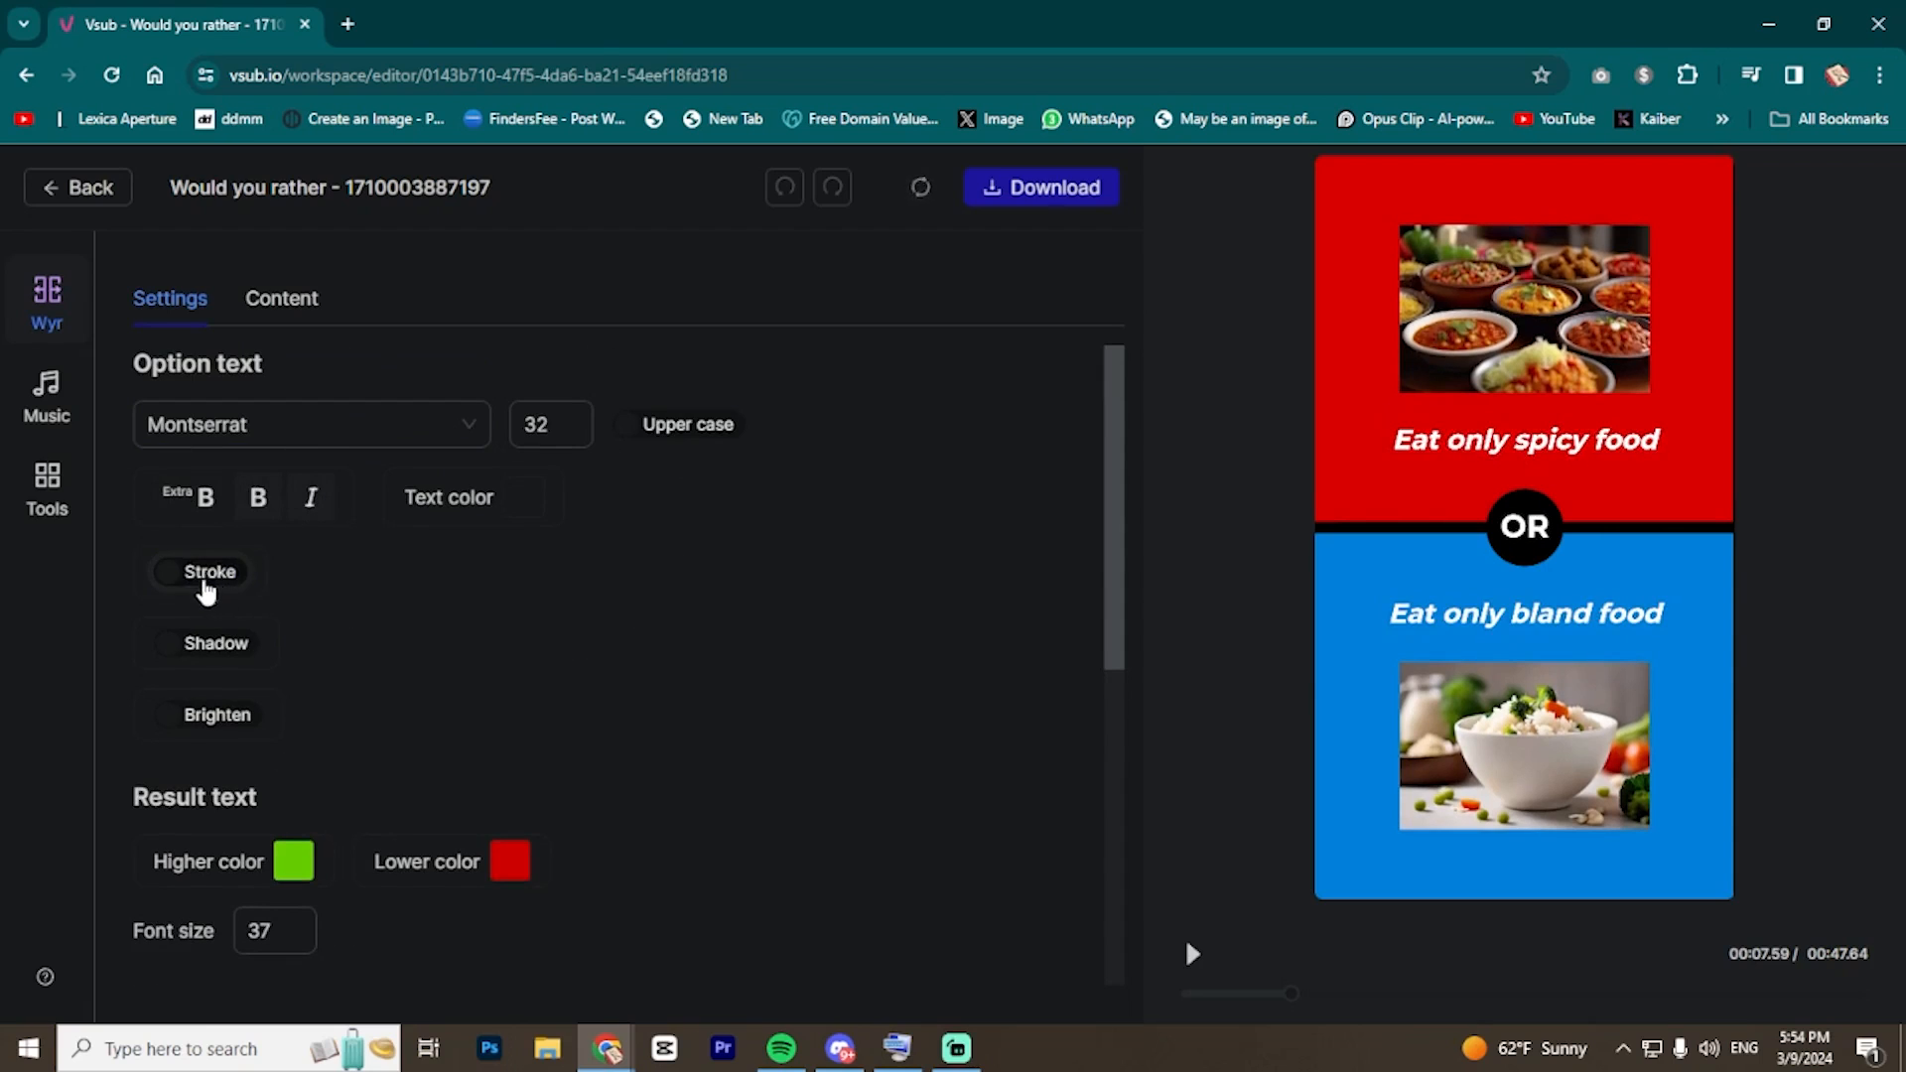
pyautogui.click(182, 586)
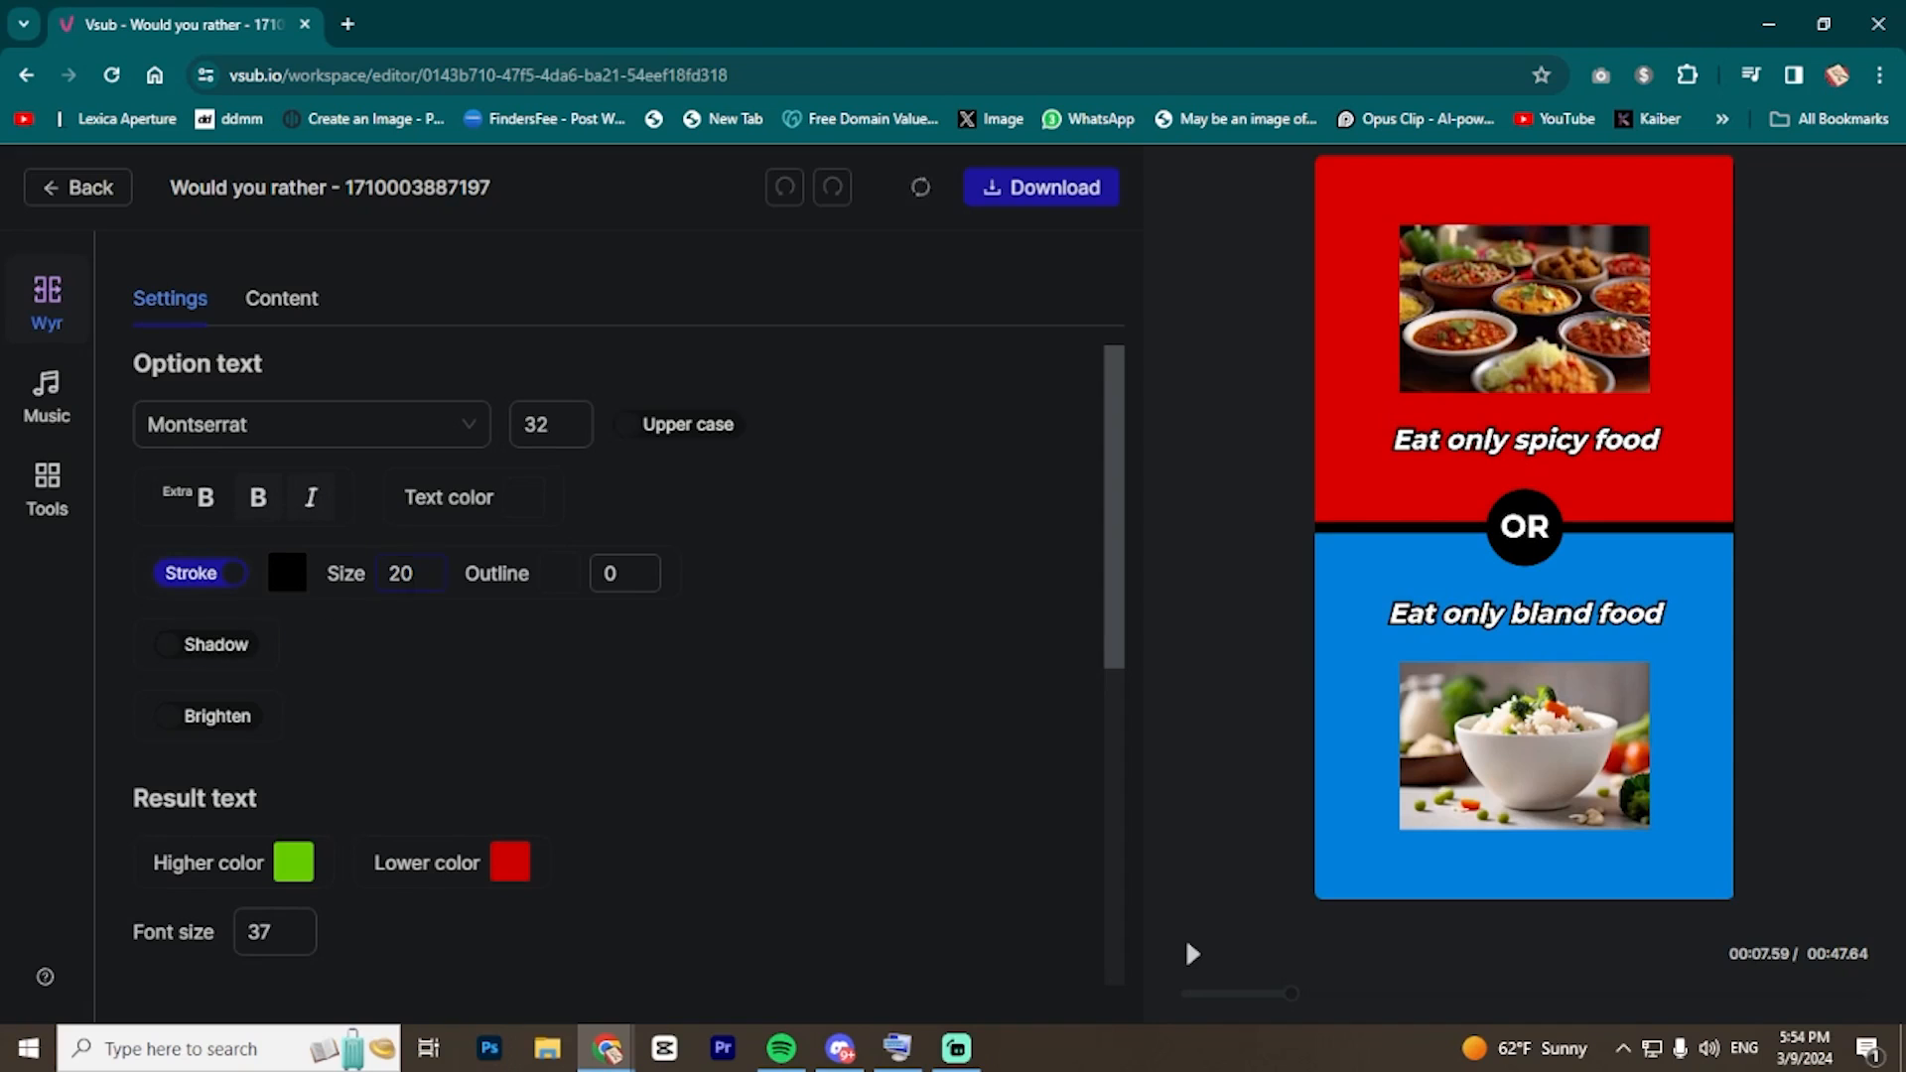
pyautogui.click(433, 582)
pyautogui.click(433, 582)
pyautogui.click(433, 582)
pyautogui.click(433, 582)
pyautogui.click(433, 582)
pyautogui.click(432, 582)
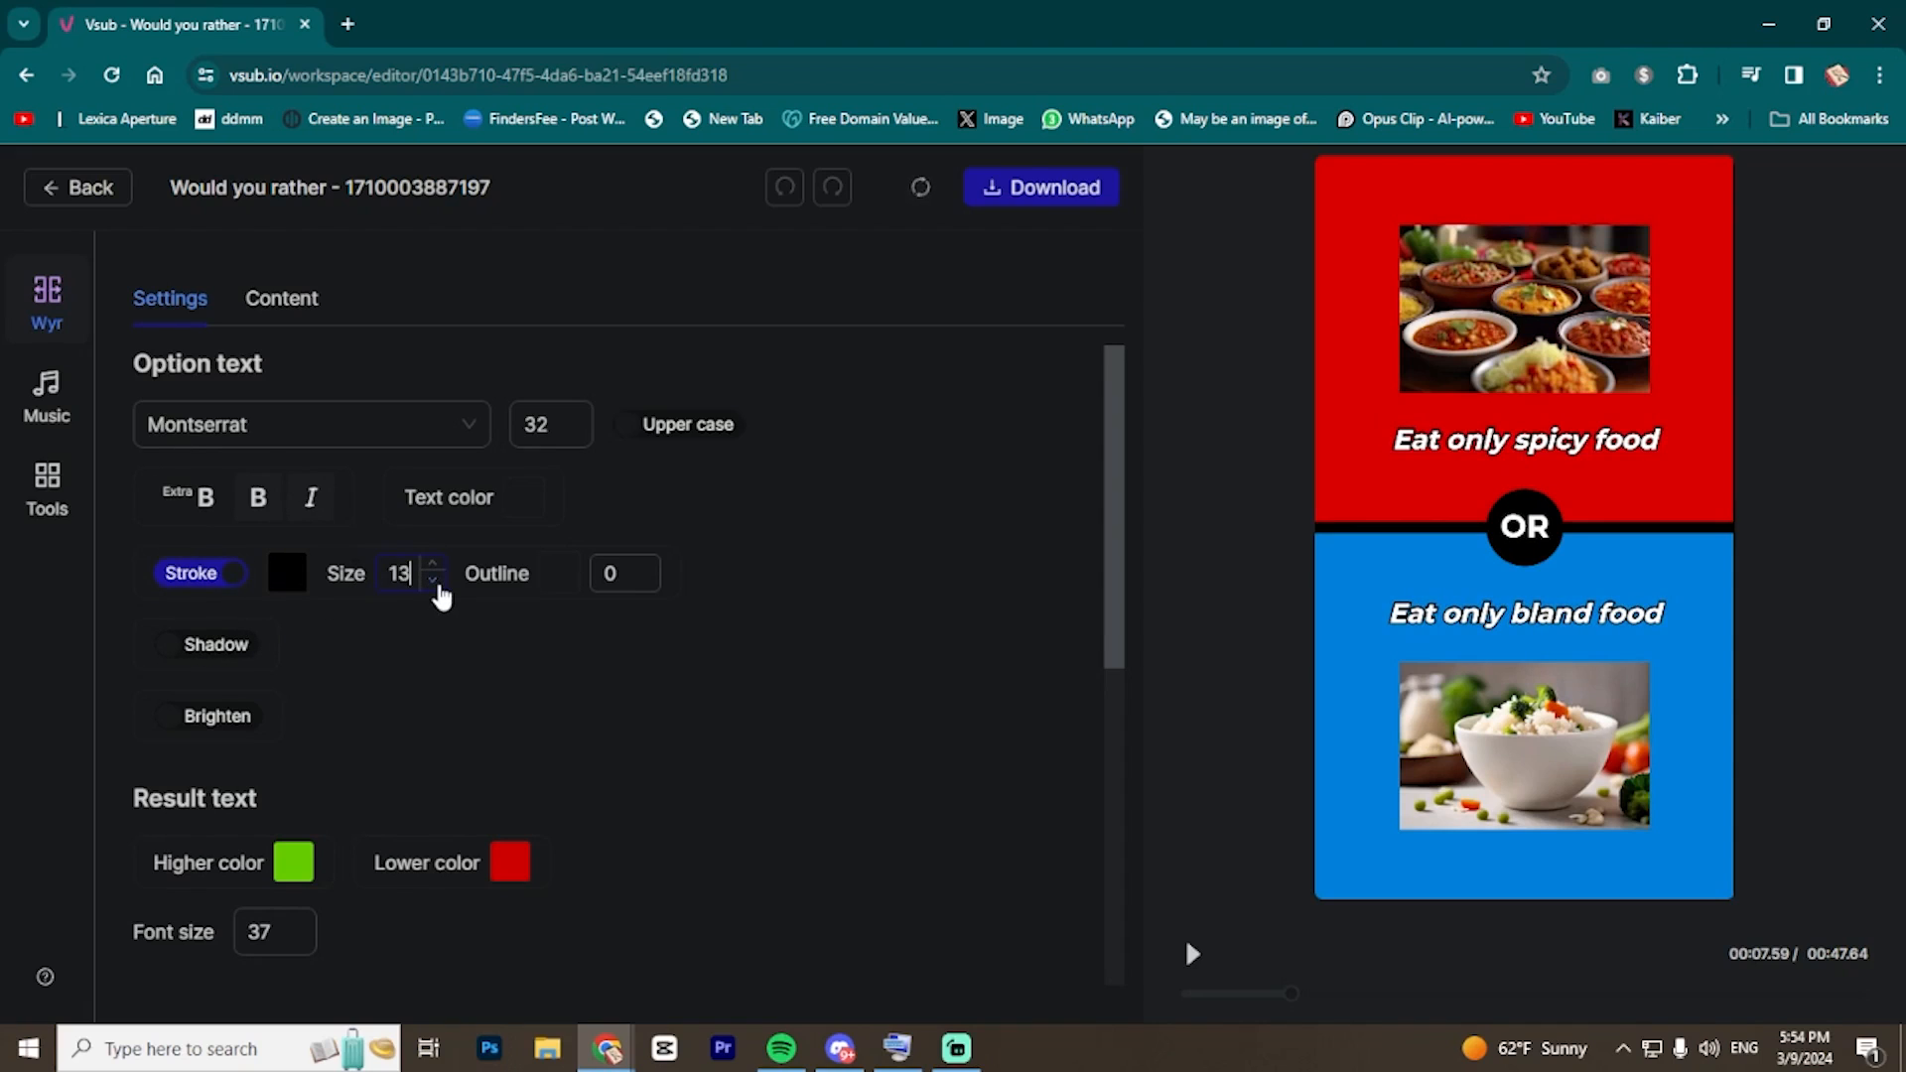
# Turn on the option text's shadow and set its size to 5.
pyautogui.click(208, 661)
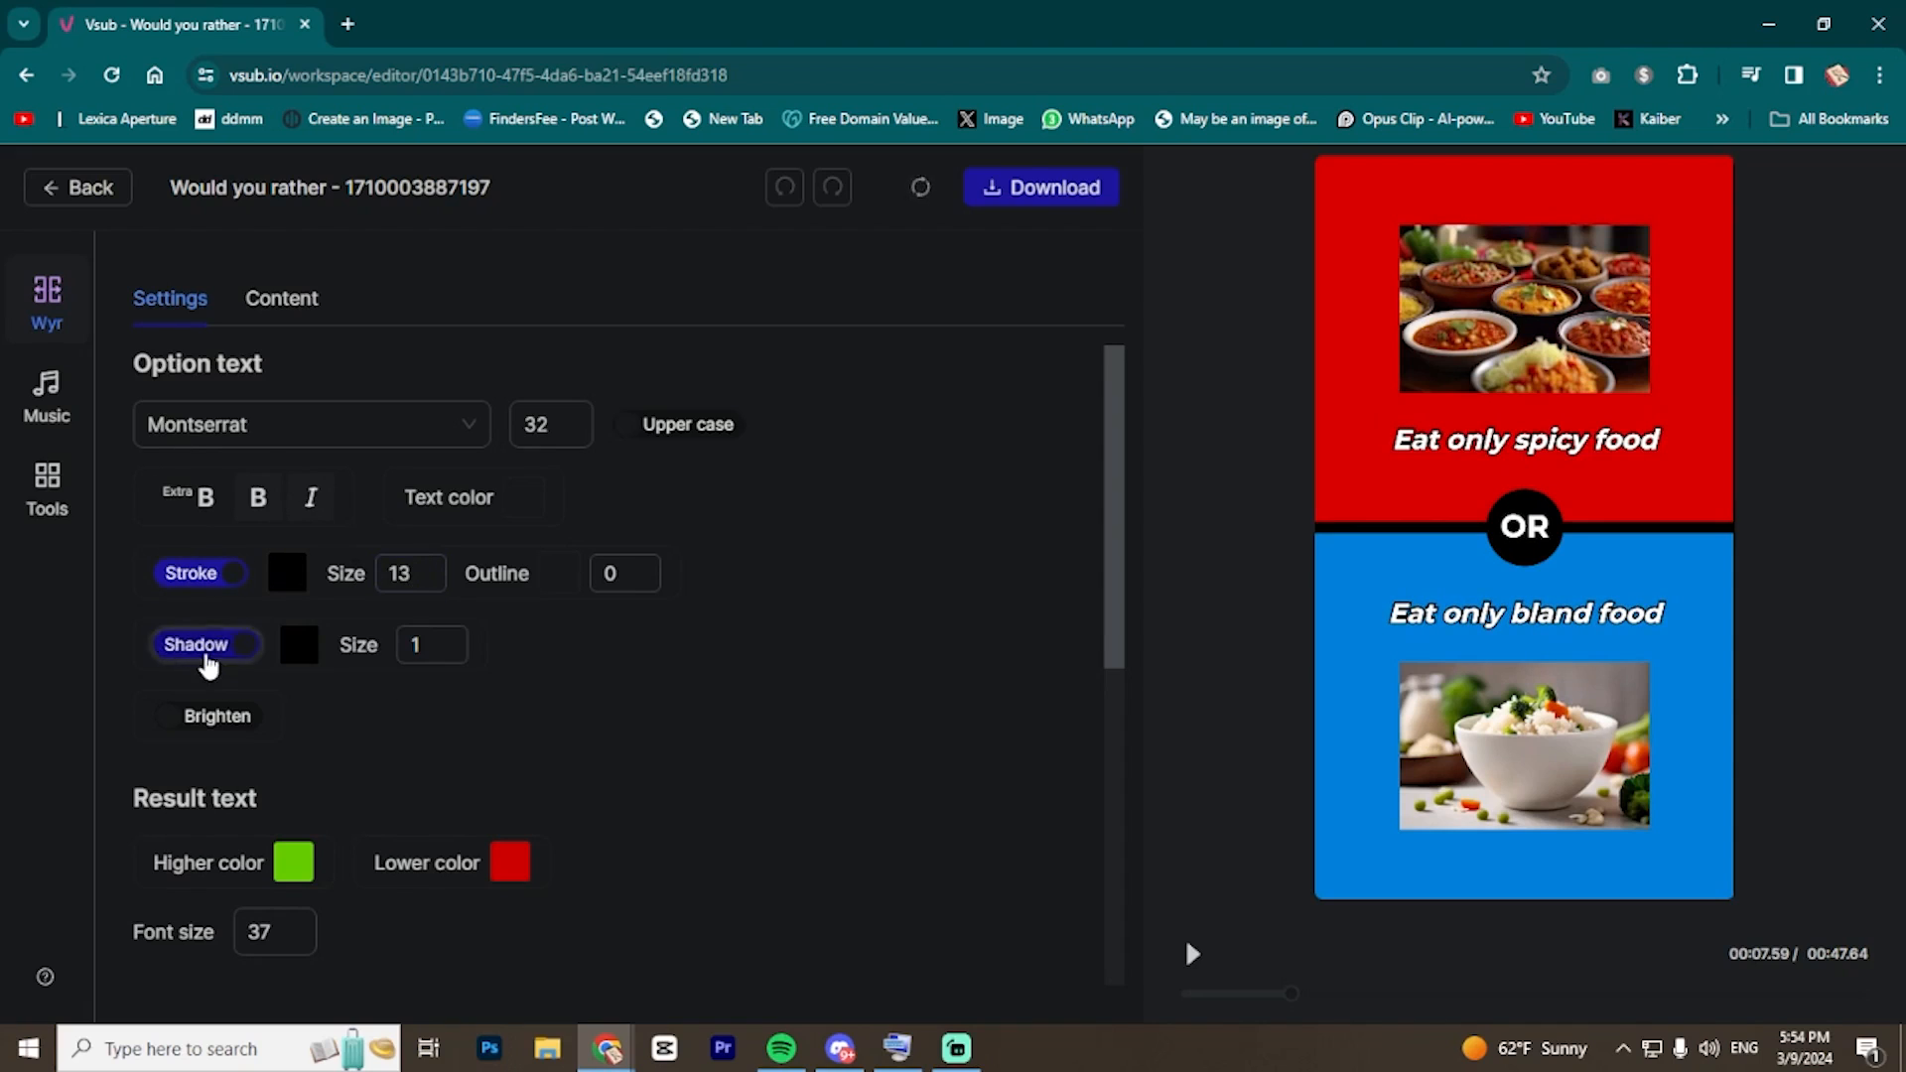
pyautogui.click(453, 640)
pyautogui.click(454, 641)
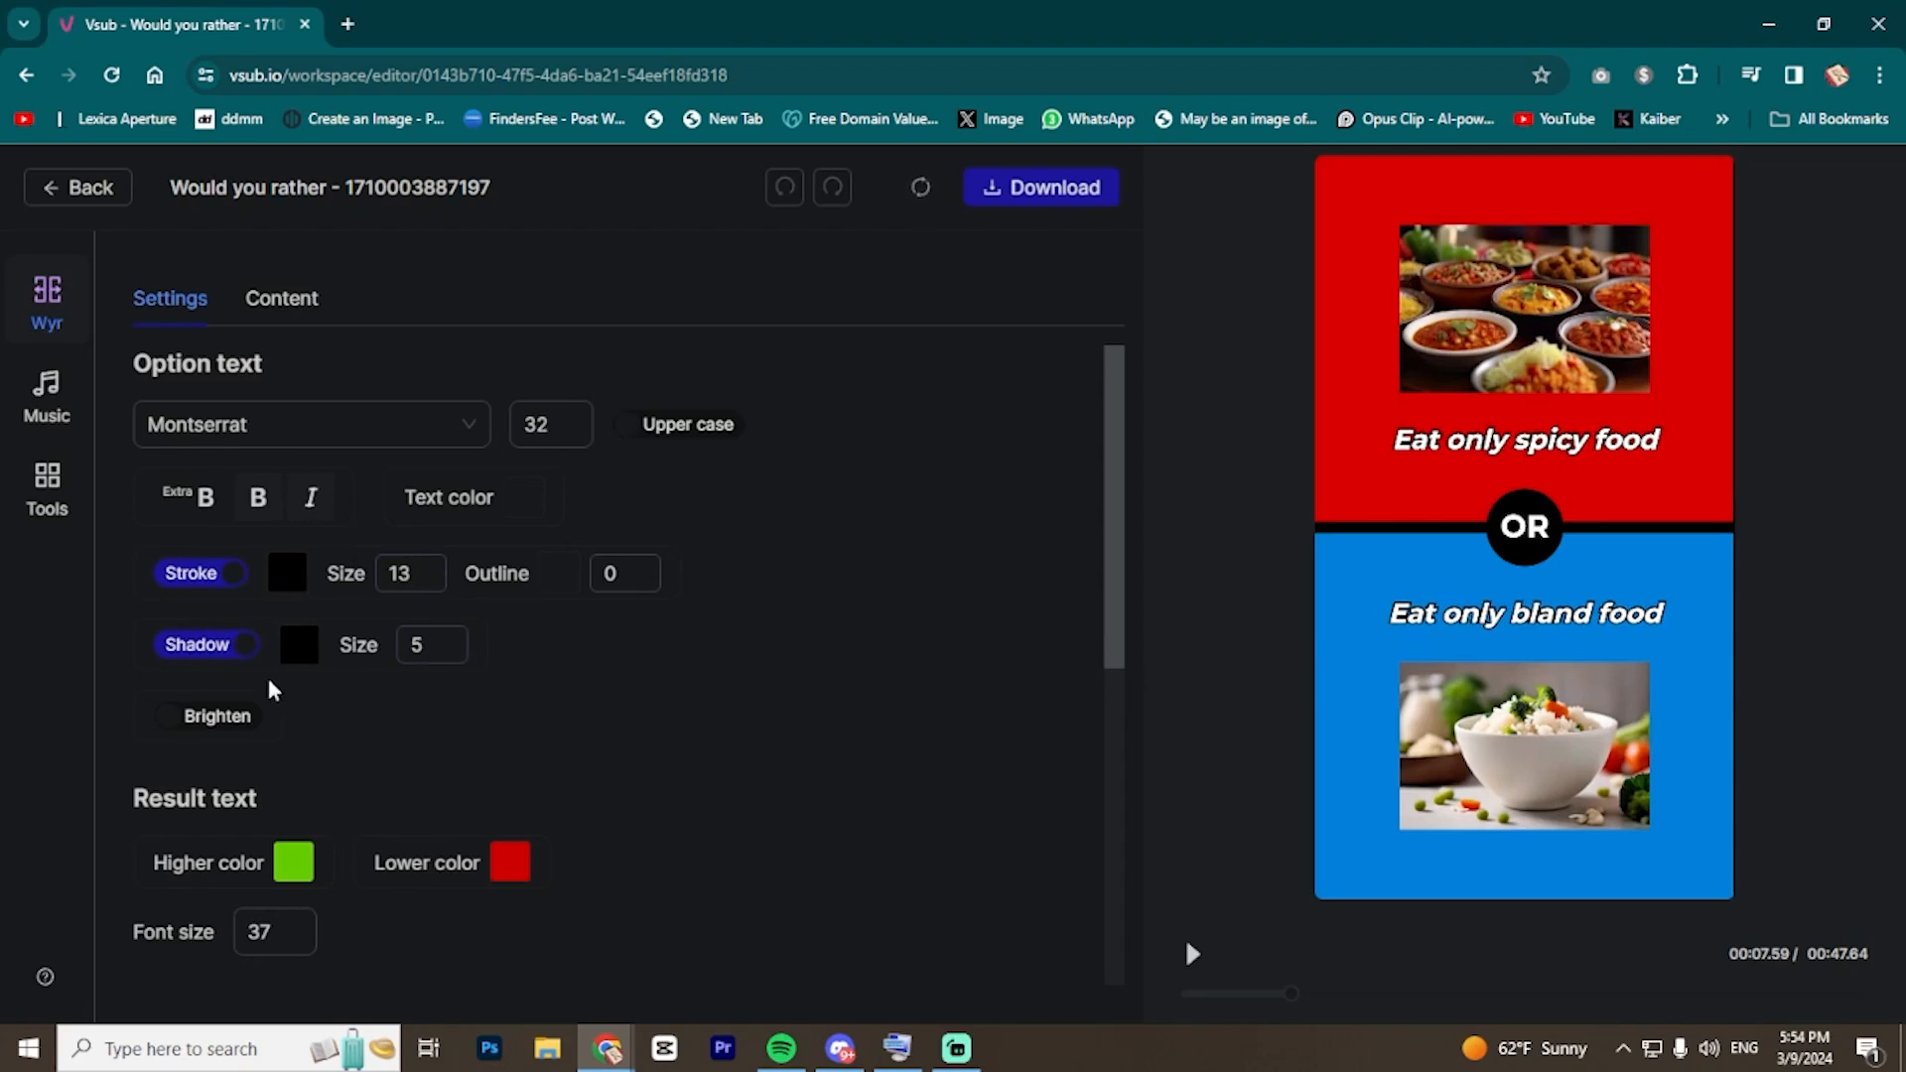
# Try the Brighten effect on the option text and turn it off again.
pyautogui.click(215, 730)
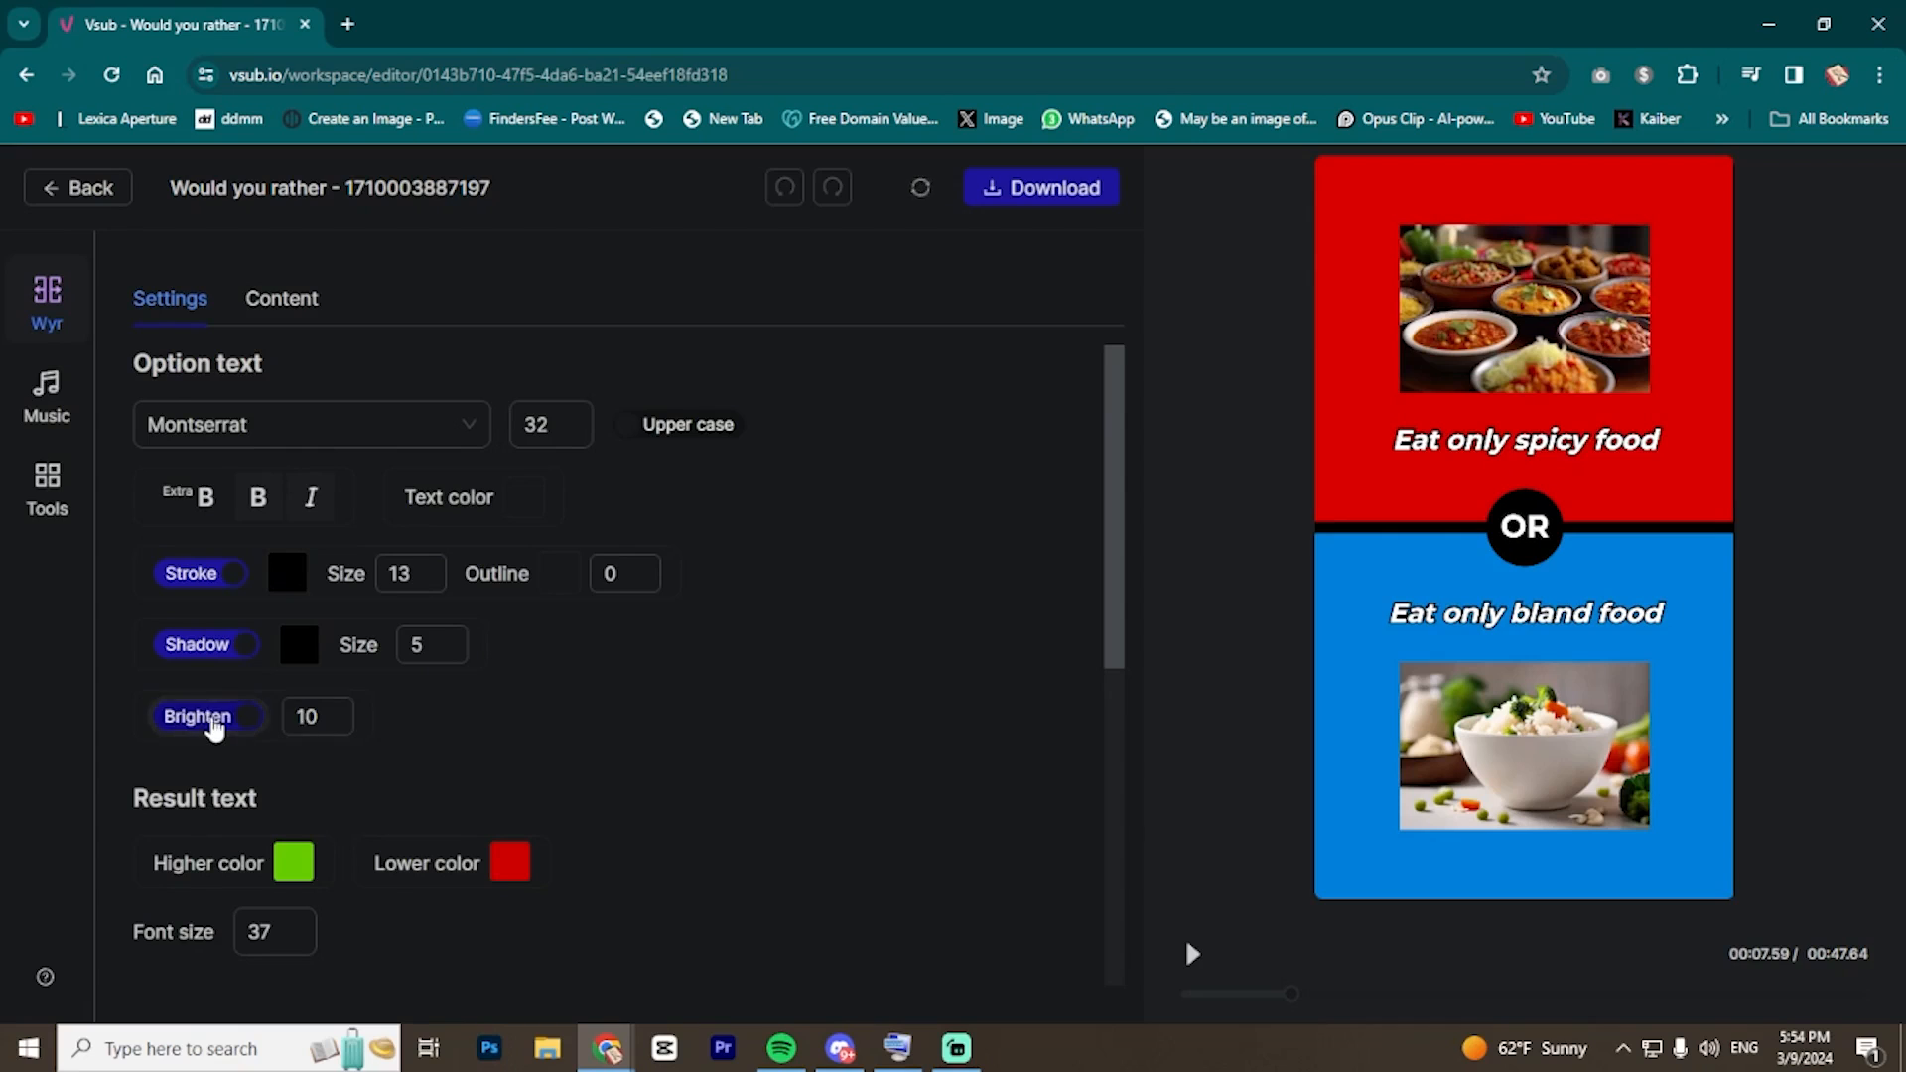
pyautogui.click(212, 723)
pyautogui.scroll(-1, 212, 723)
pyautogui.scroll(-1, 183, 724)
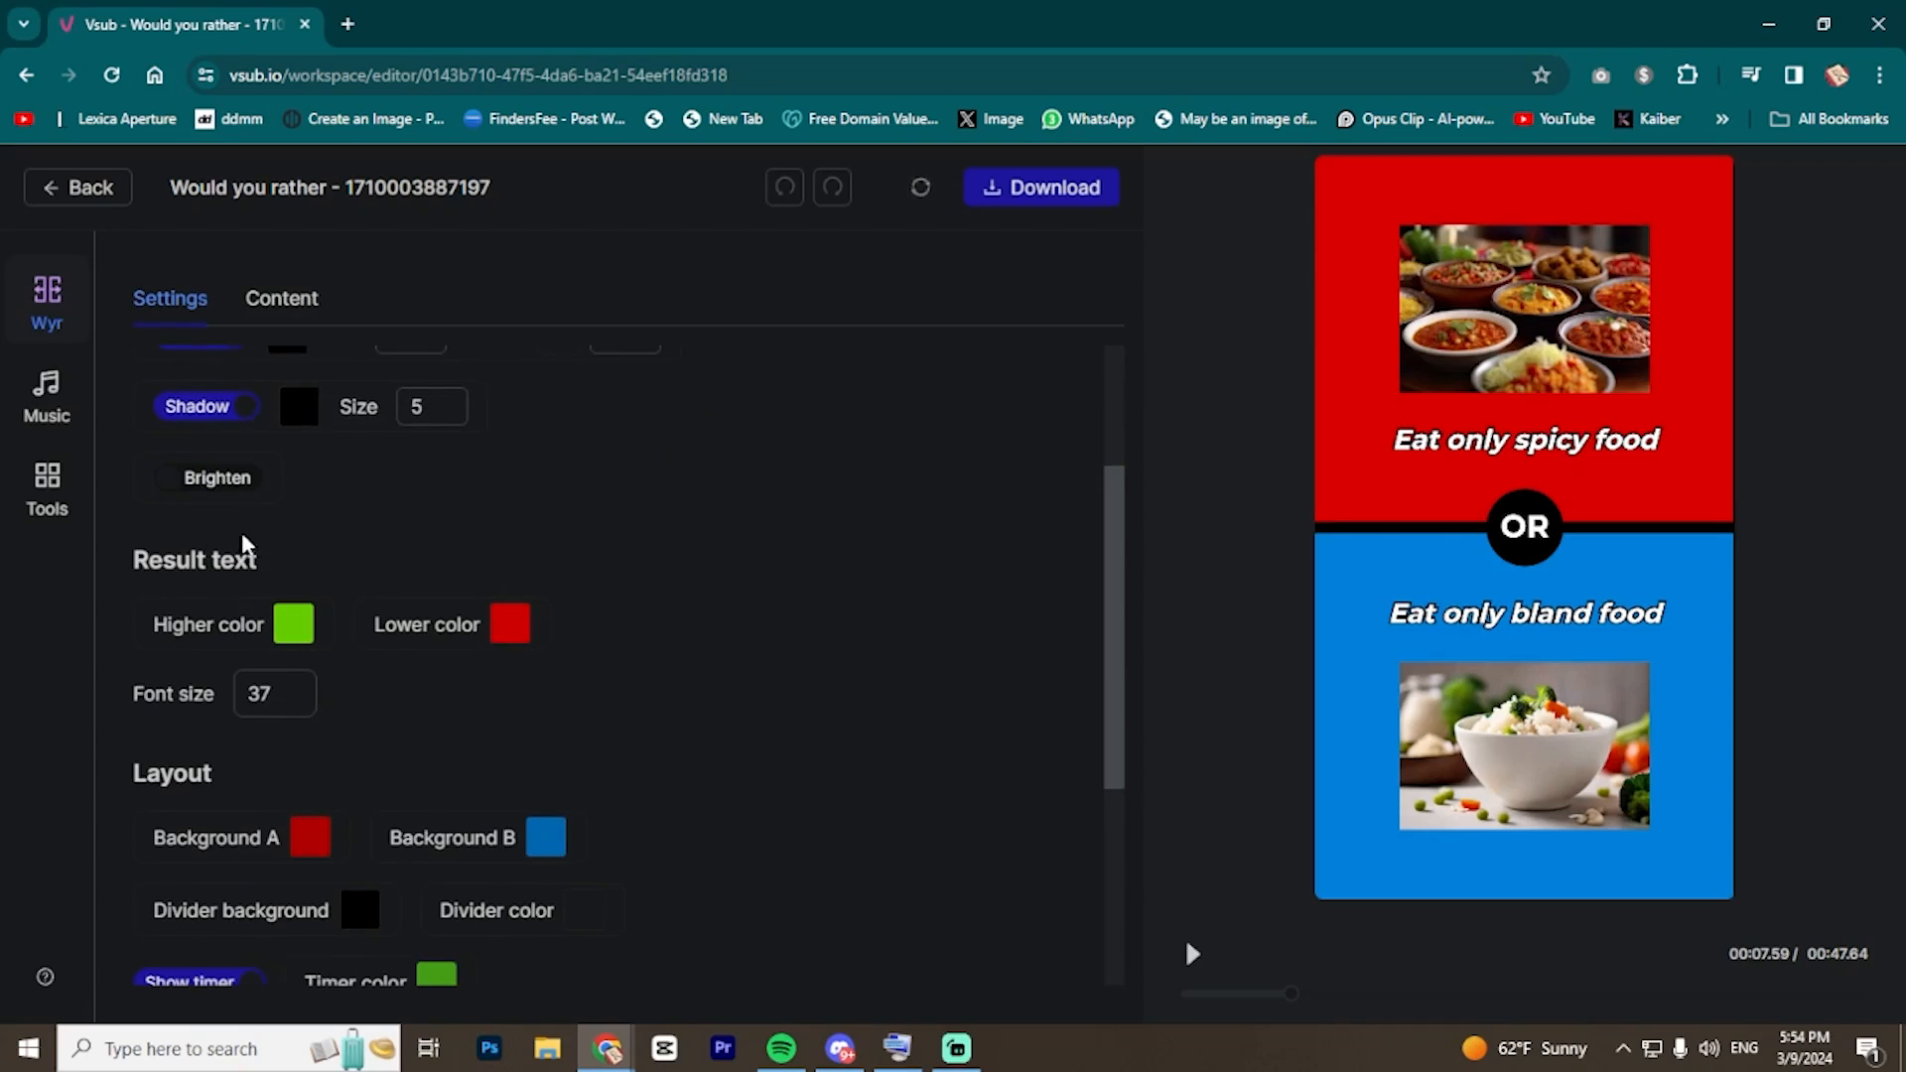
# Move the preview to about 5 seconds, where the result percentages show, and try white (FFFFFF) as the higher result color.
pyautogui.scroll(-2, 233, 546)
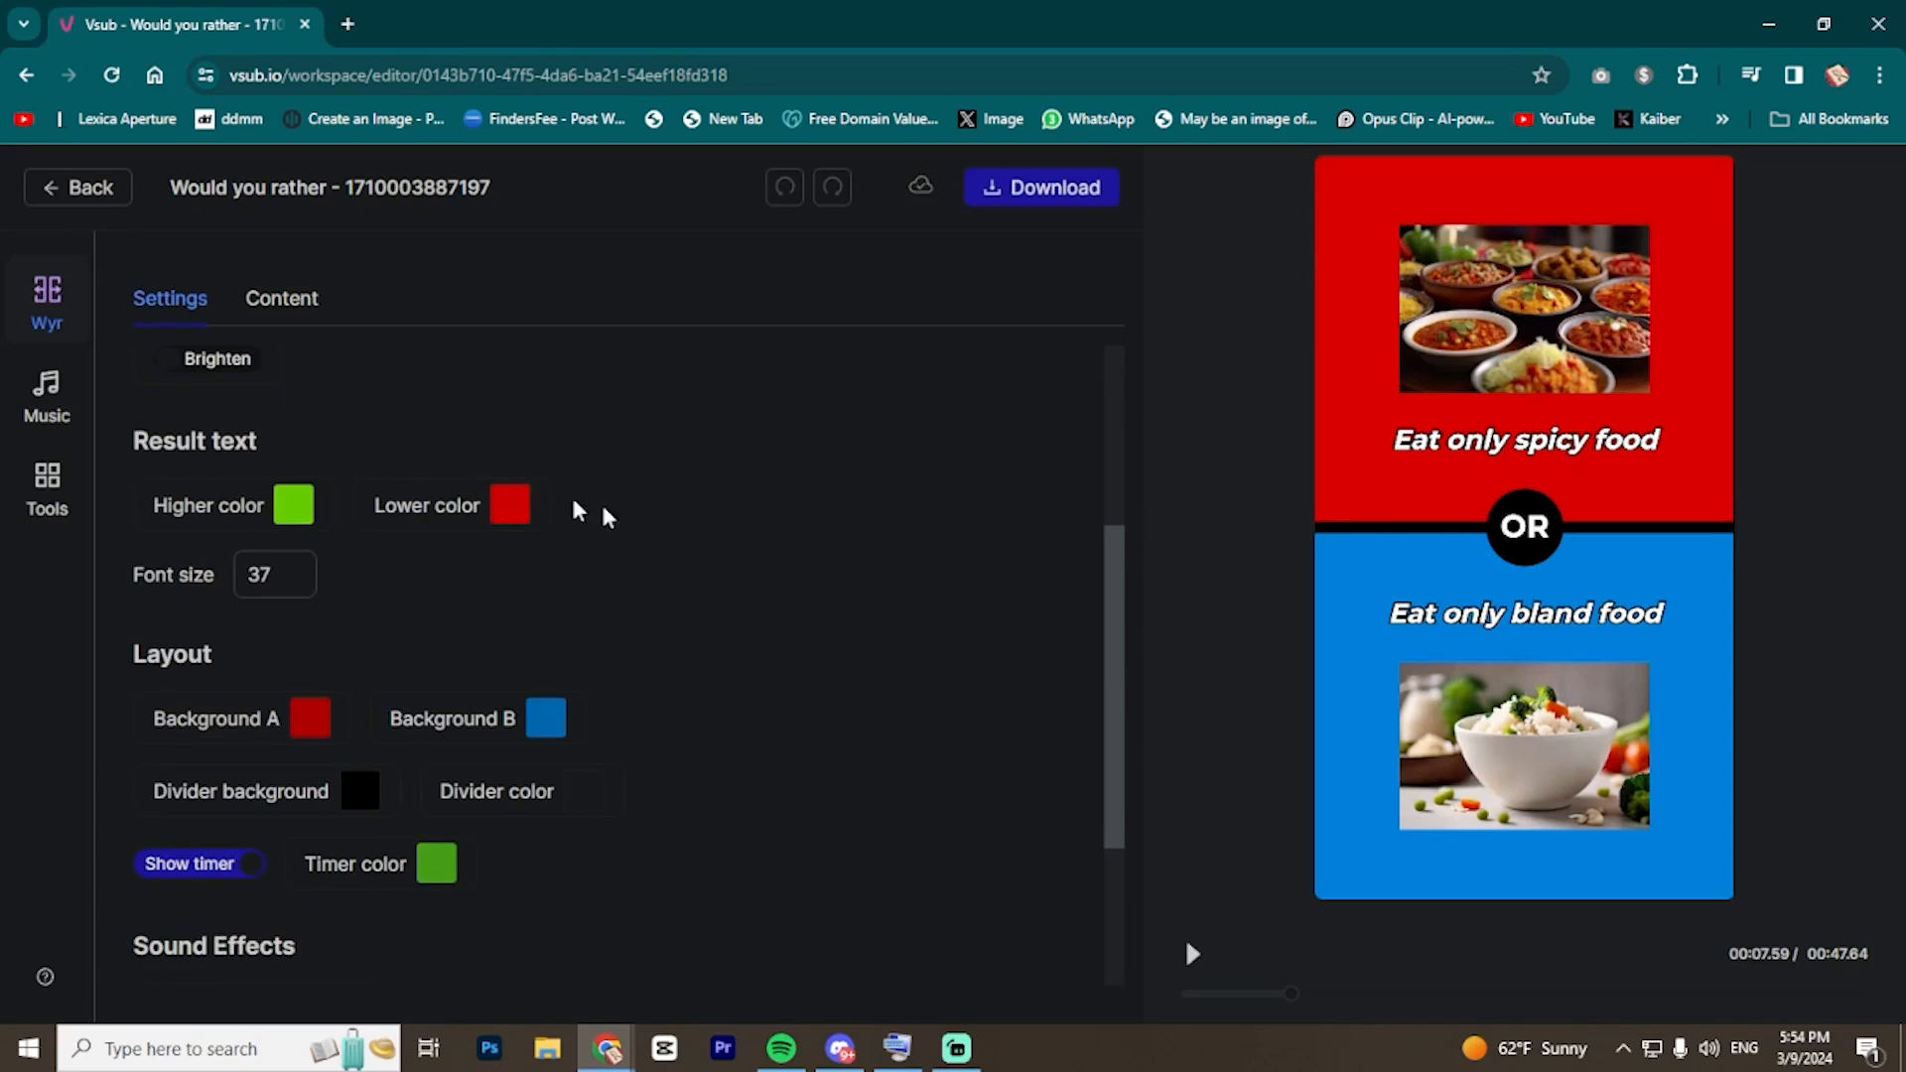
pyautogui.moveTo(1281, 1006); pyautogui.dragTo(1248, 1006)
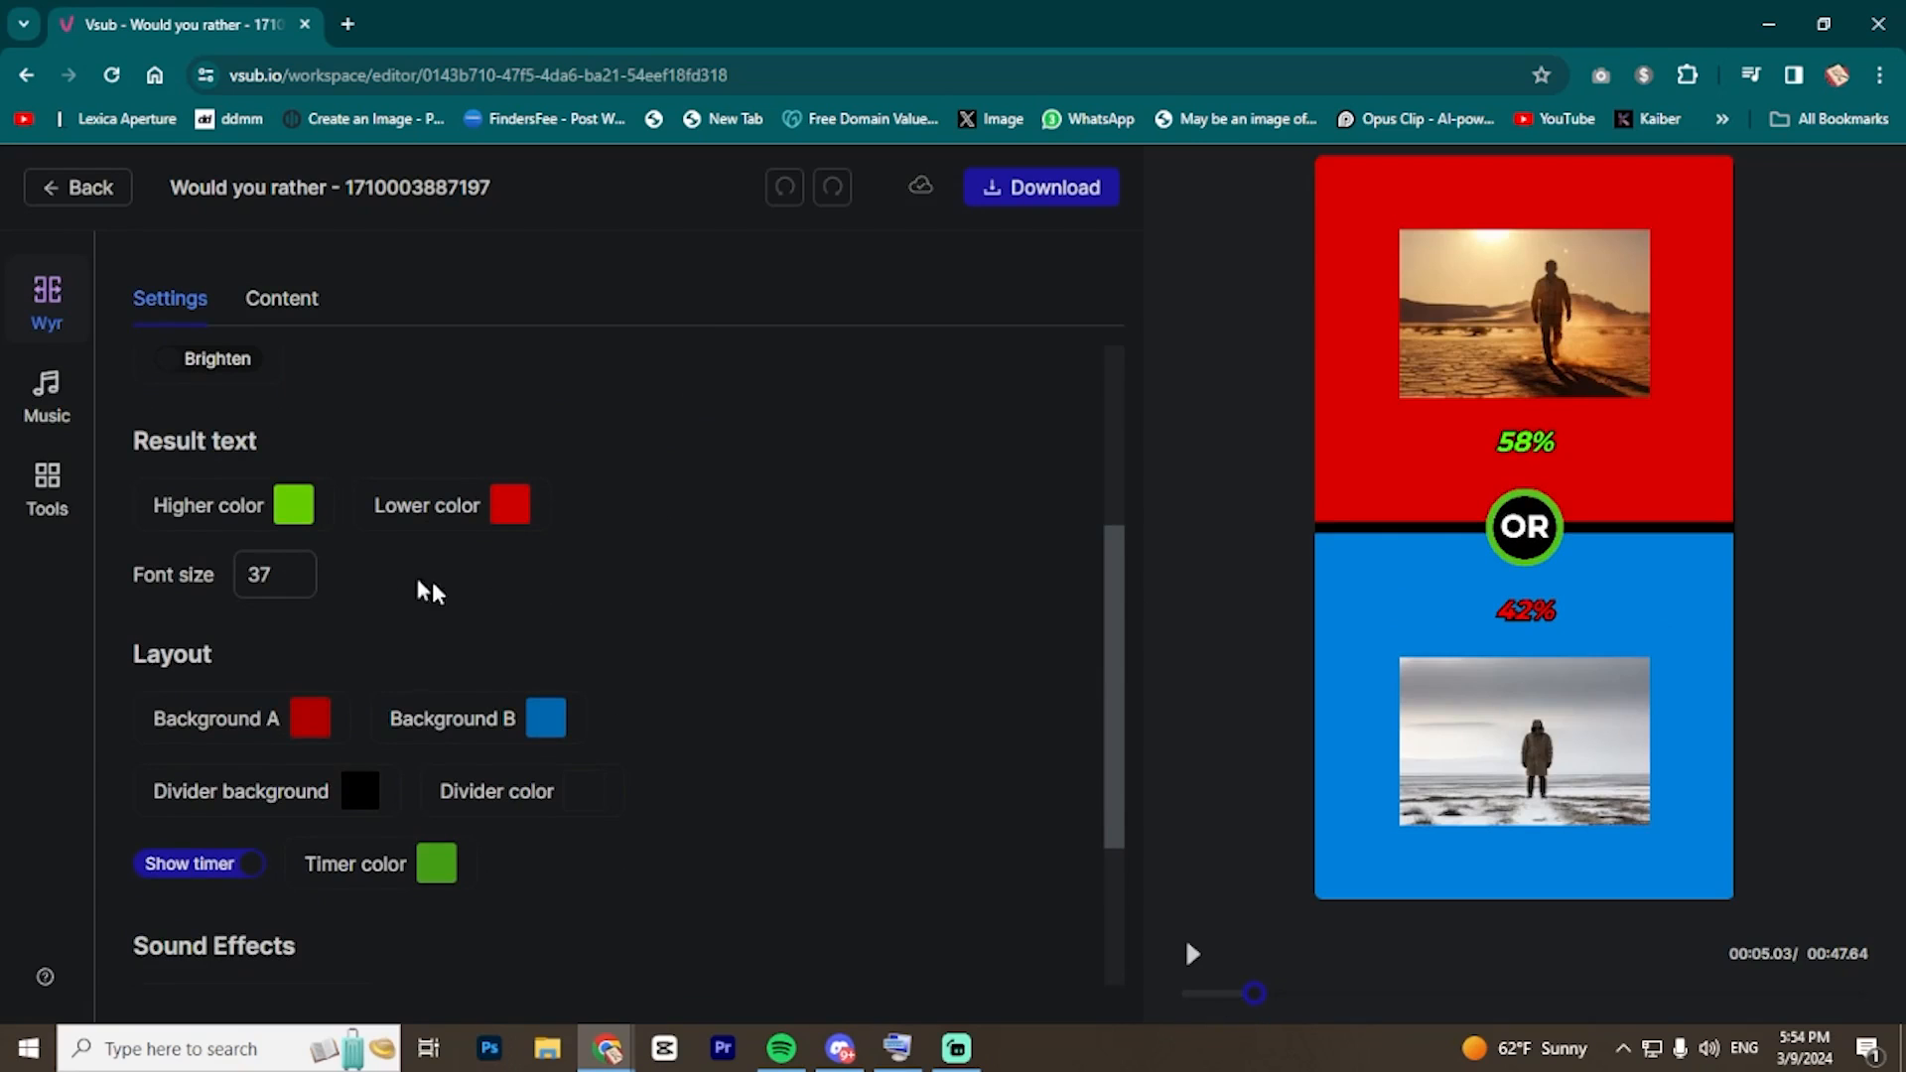
pyautogui.click(293, 511)
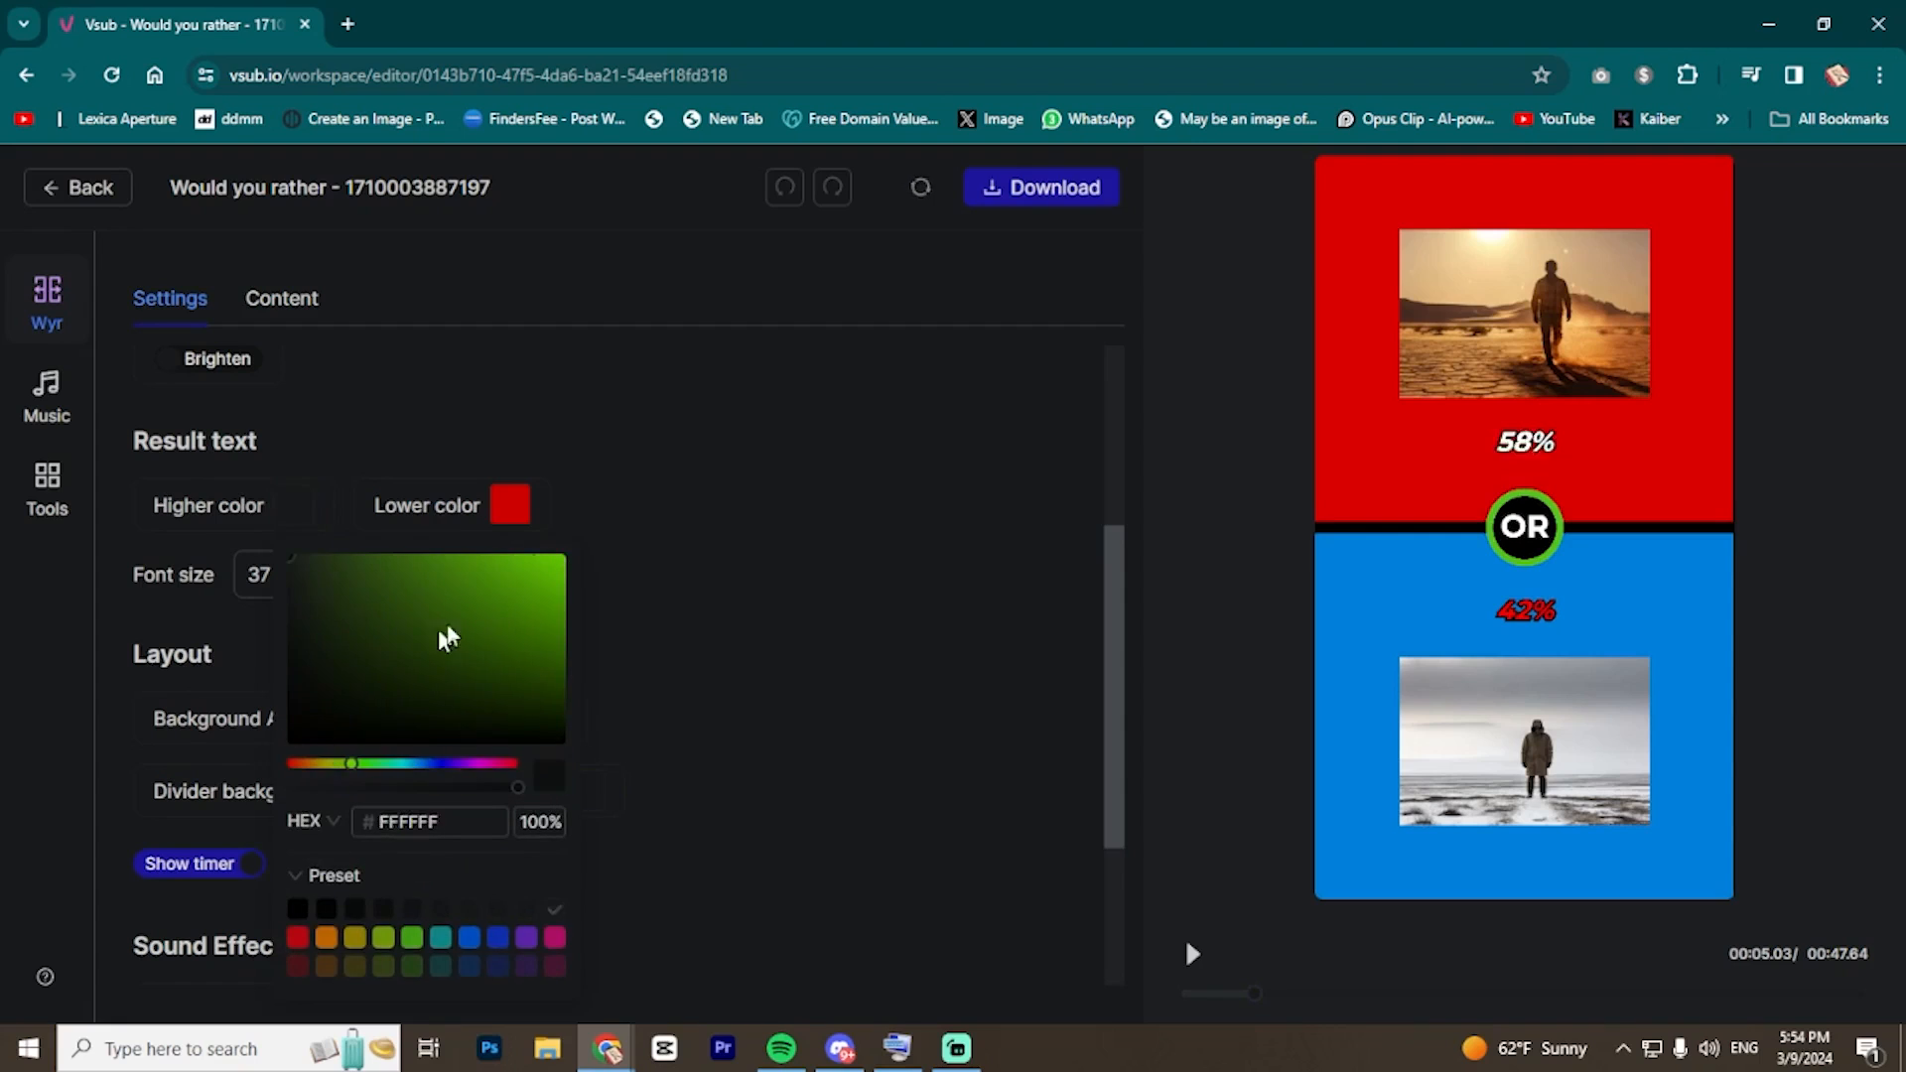
pyautogui.click(1387, 622)
# Set the result text's lower color to white.
pyautogui.click(510, 504)
pyautogui.moveTo(714, 625); pyautogui.dragTo(505, 553)
pyautogui.click(798, 641)
pyautogui.scroll(1, 788, 640)
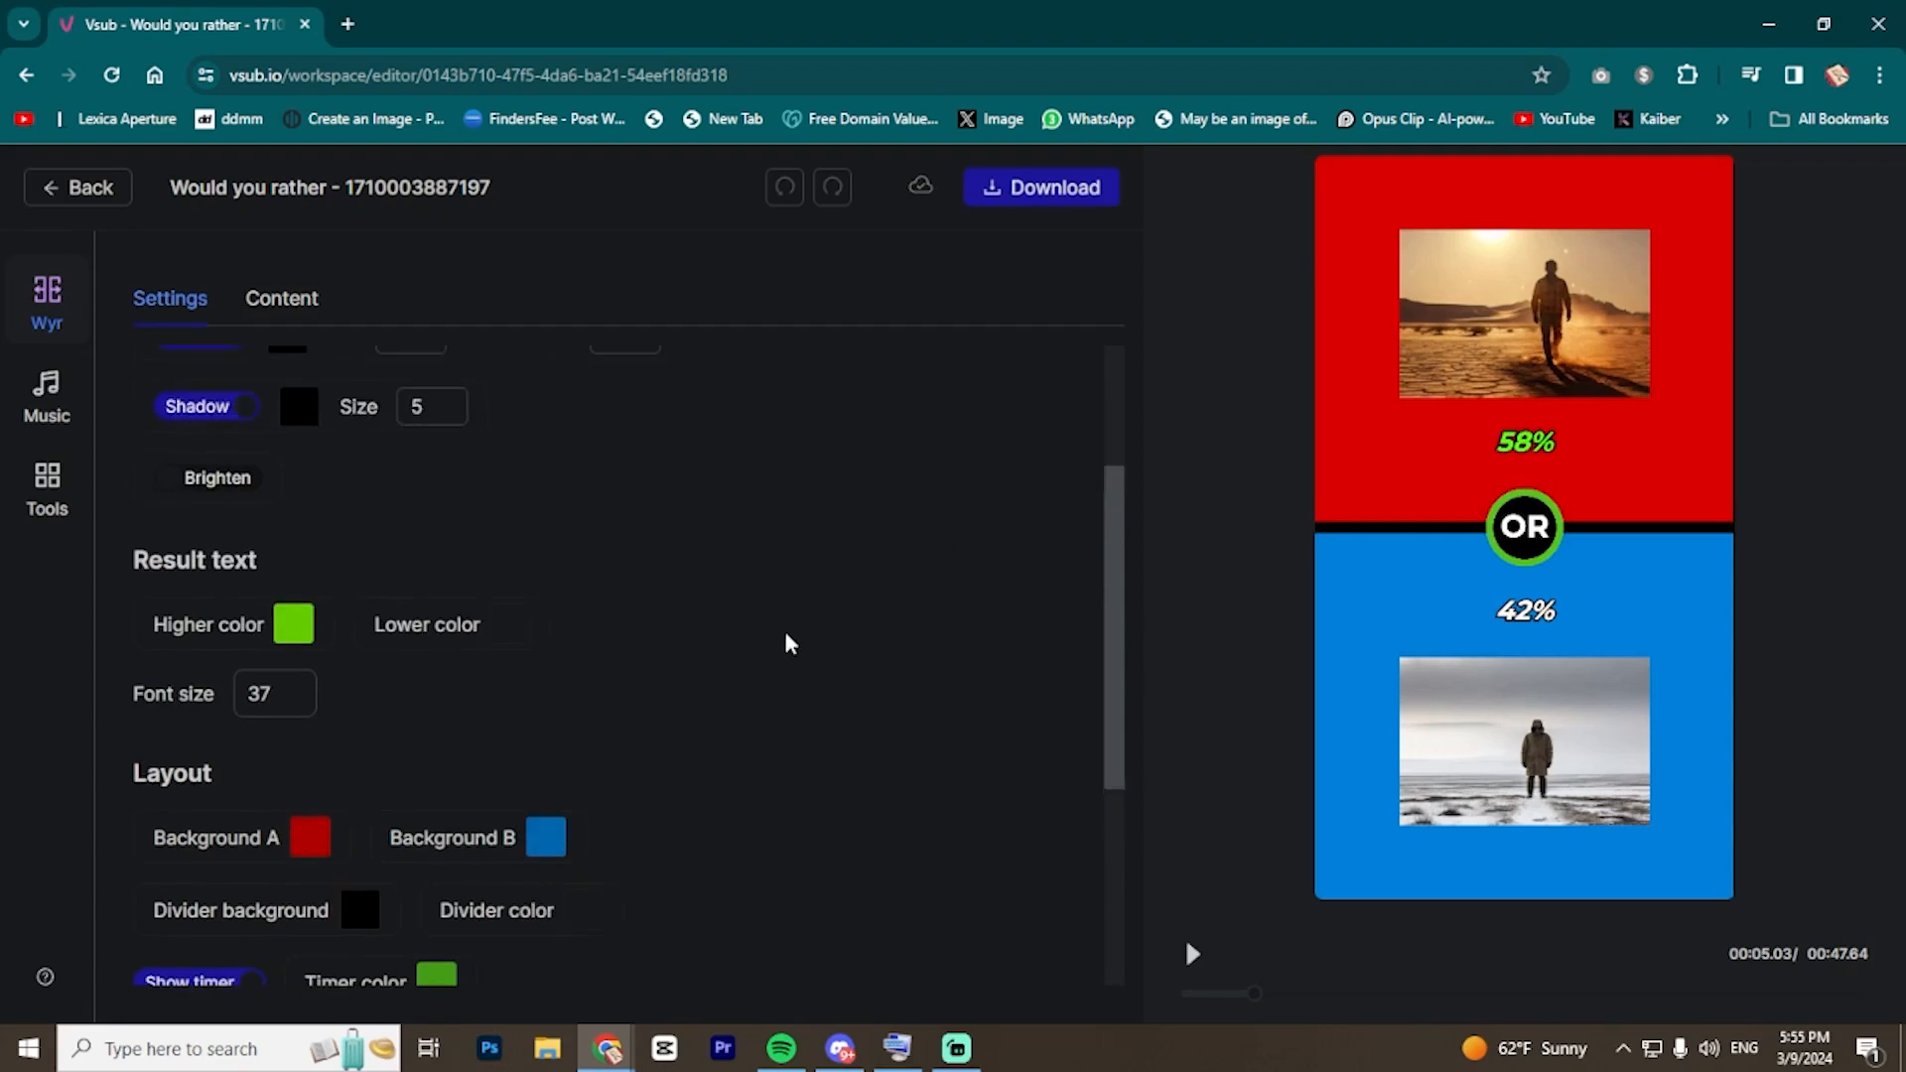
pyautogui.scroll(-2, 695, 635)
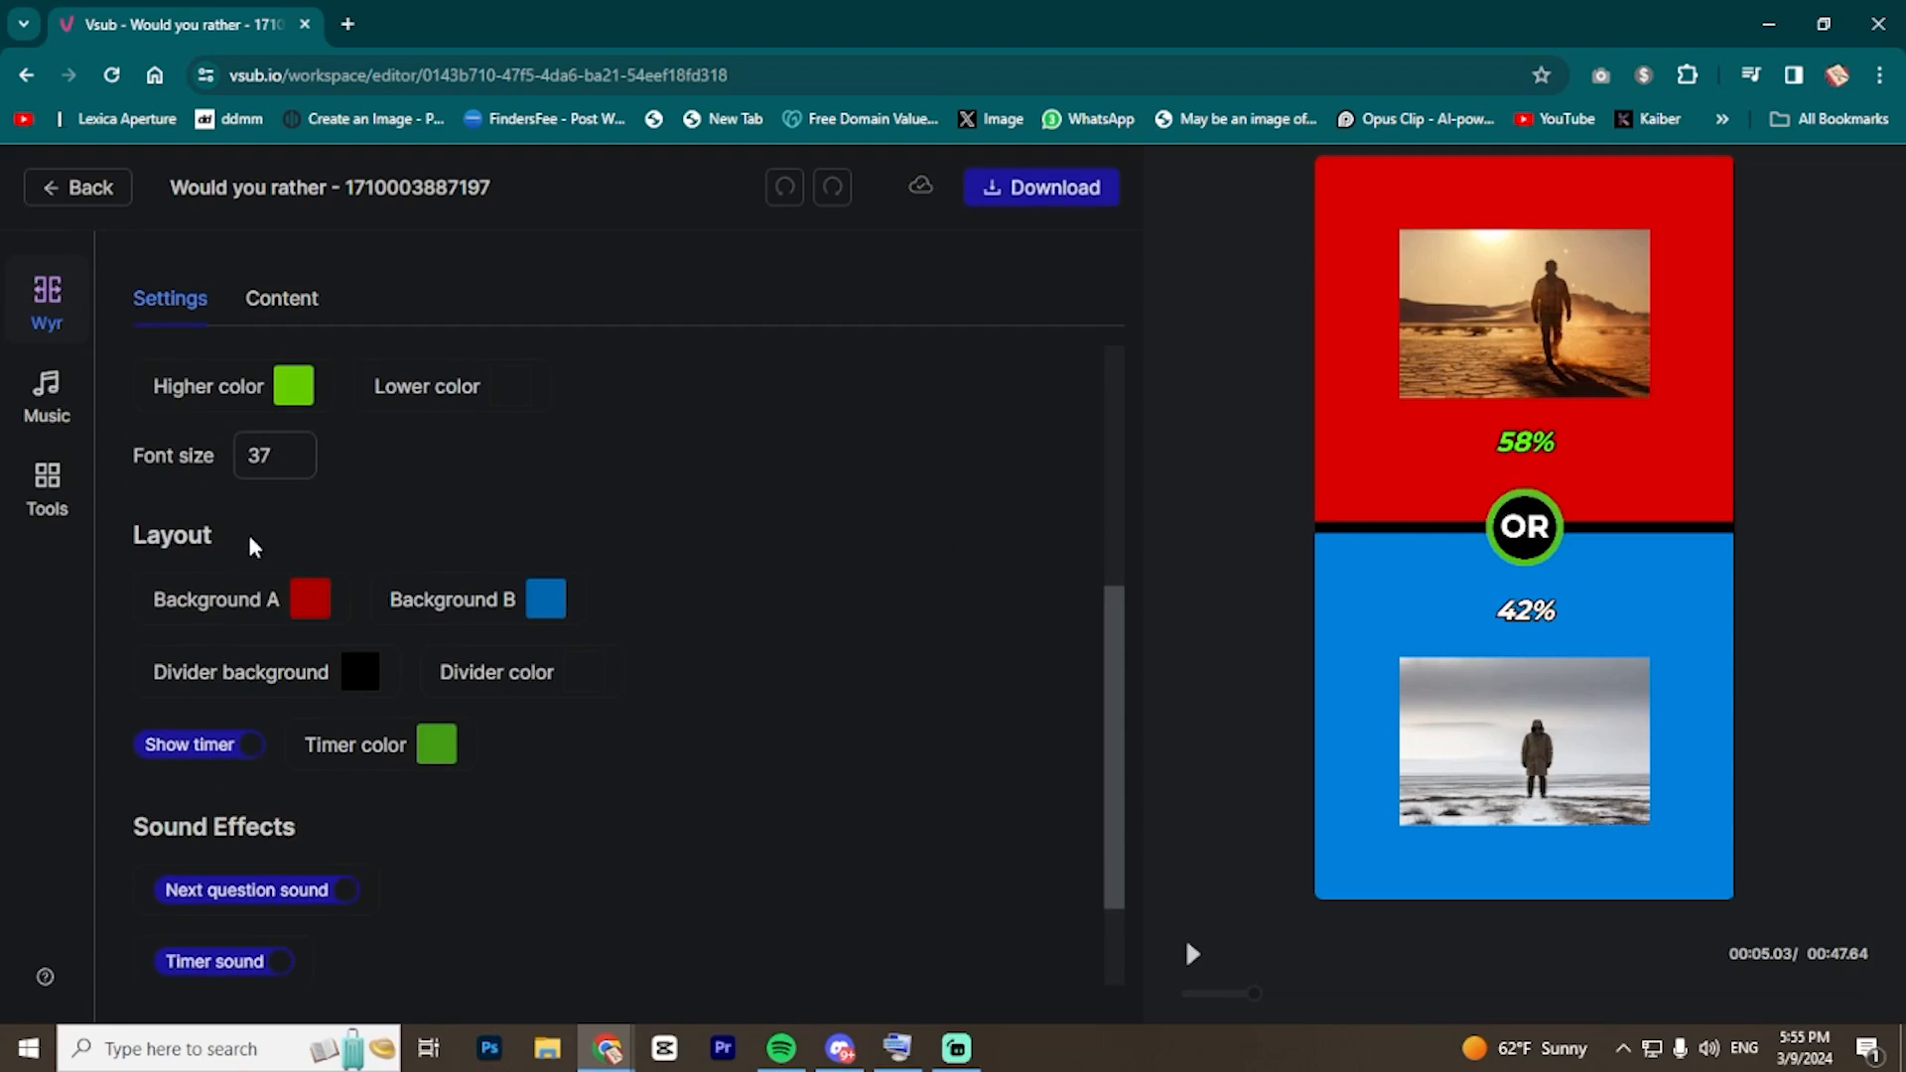
# Change the layout's Background A to a fully bright, saturated red.
pyautogui.scroll(-1, 251, 579)
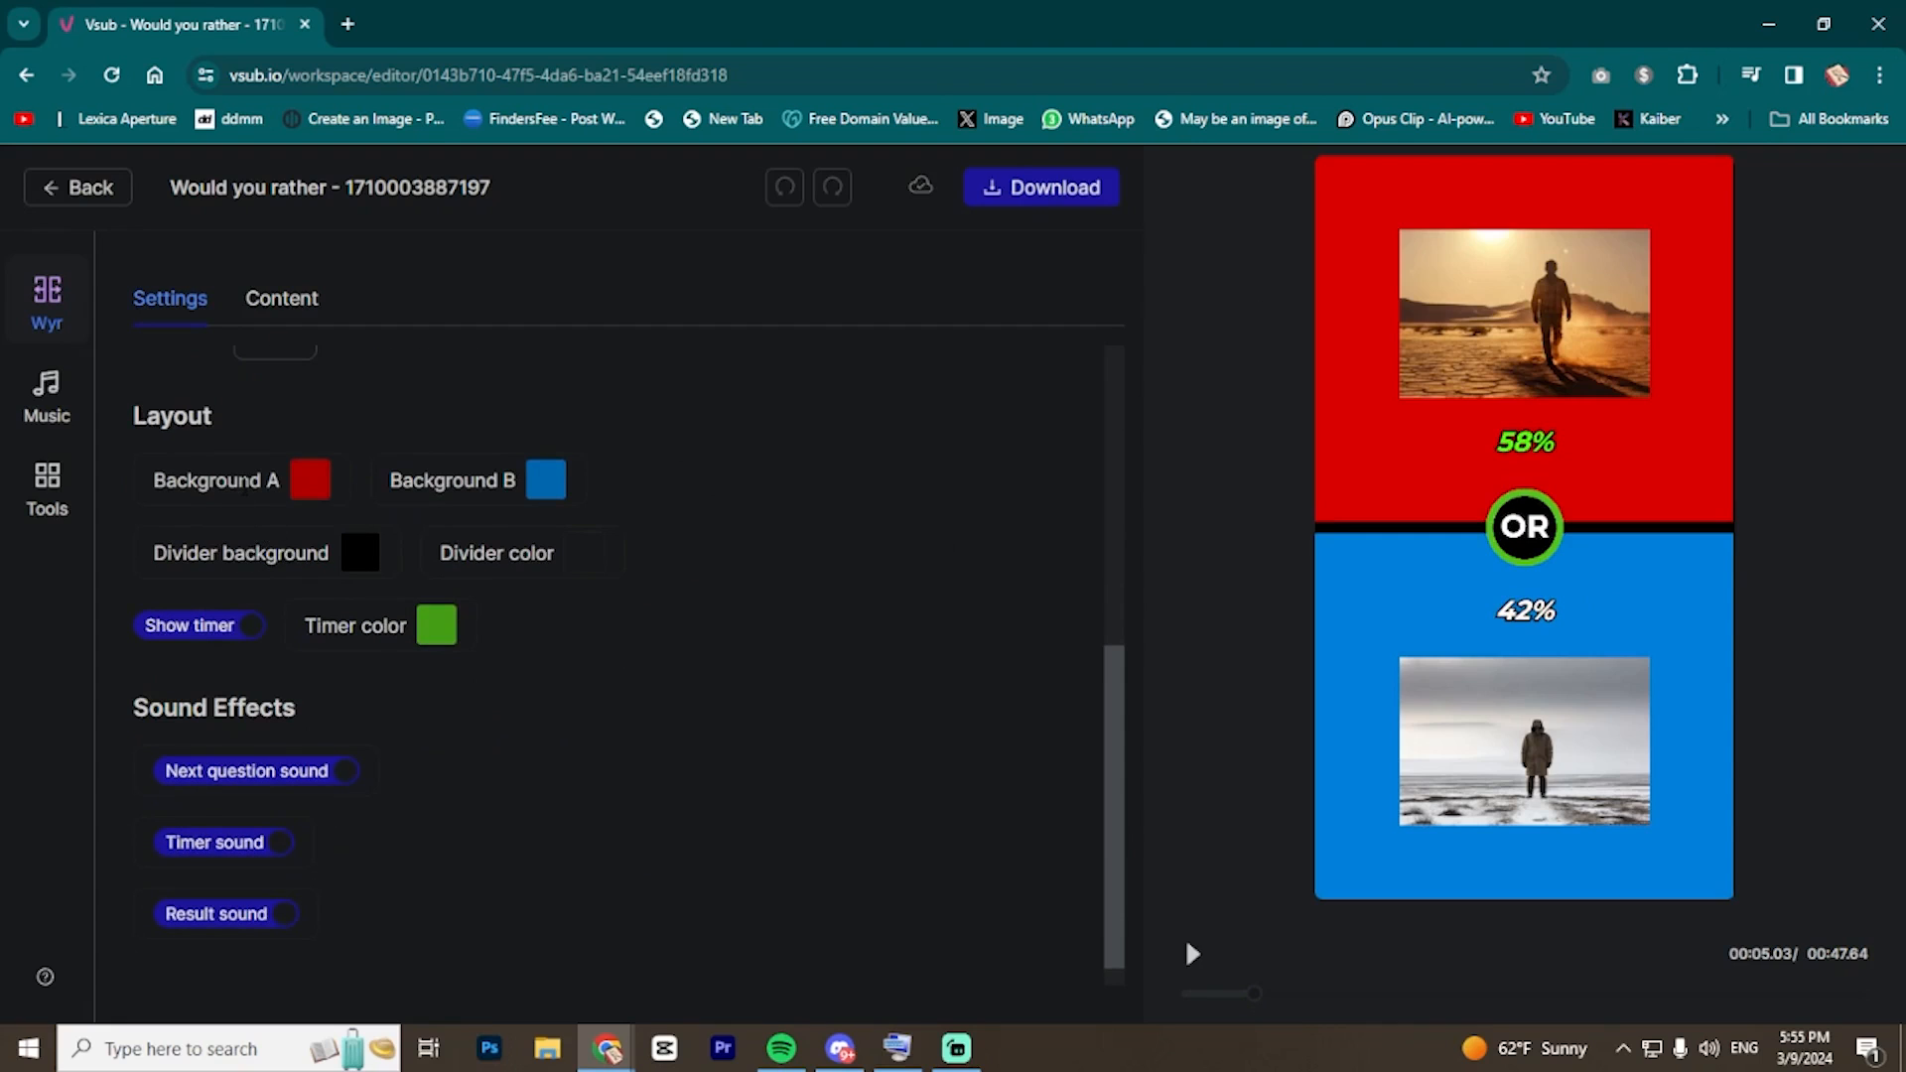
pyautogui.click(318, 501)
pyautogui.moveTo(427, 581); pyautogui.dragTo(770, 438)
# Set the layout's Background B to the bright blue 0077FF.
pyautogui.click(547, 485)
pyautogui.moveTo(715, 625); pyautogui.dragTo(959, 523)
pyautogui.click(959, 524)
pyautogui.scroll(-1, 694, 576)
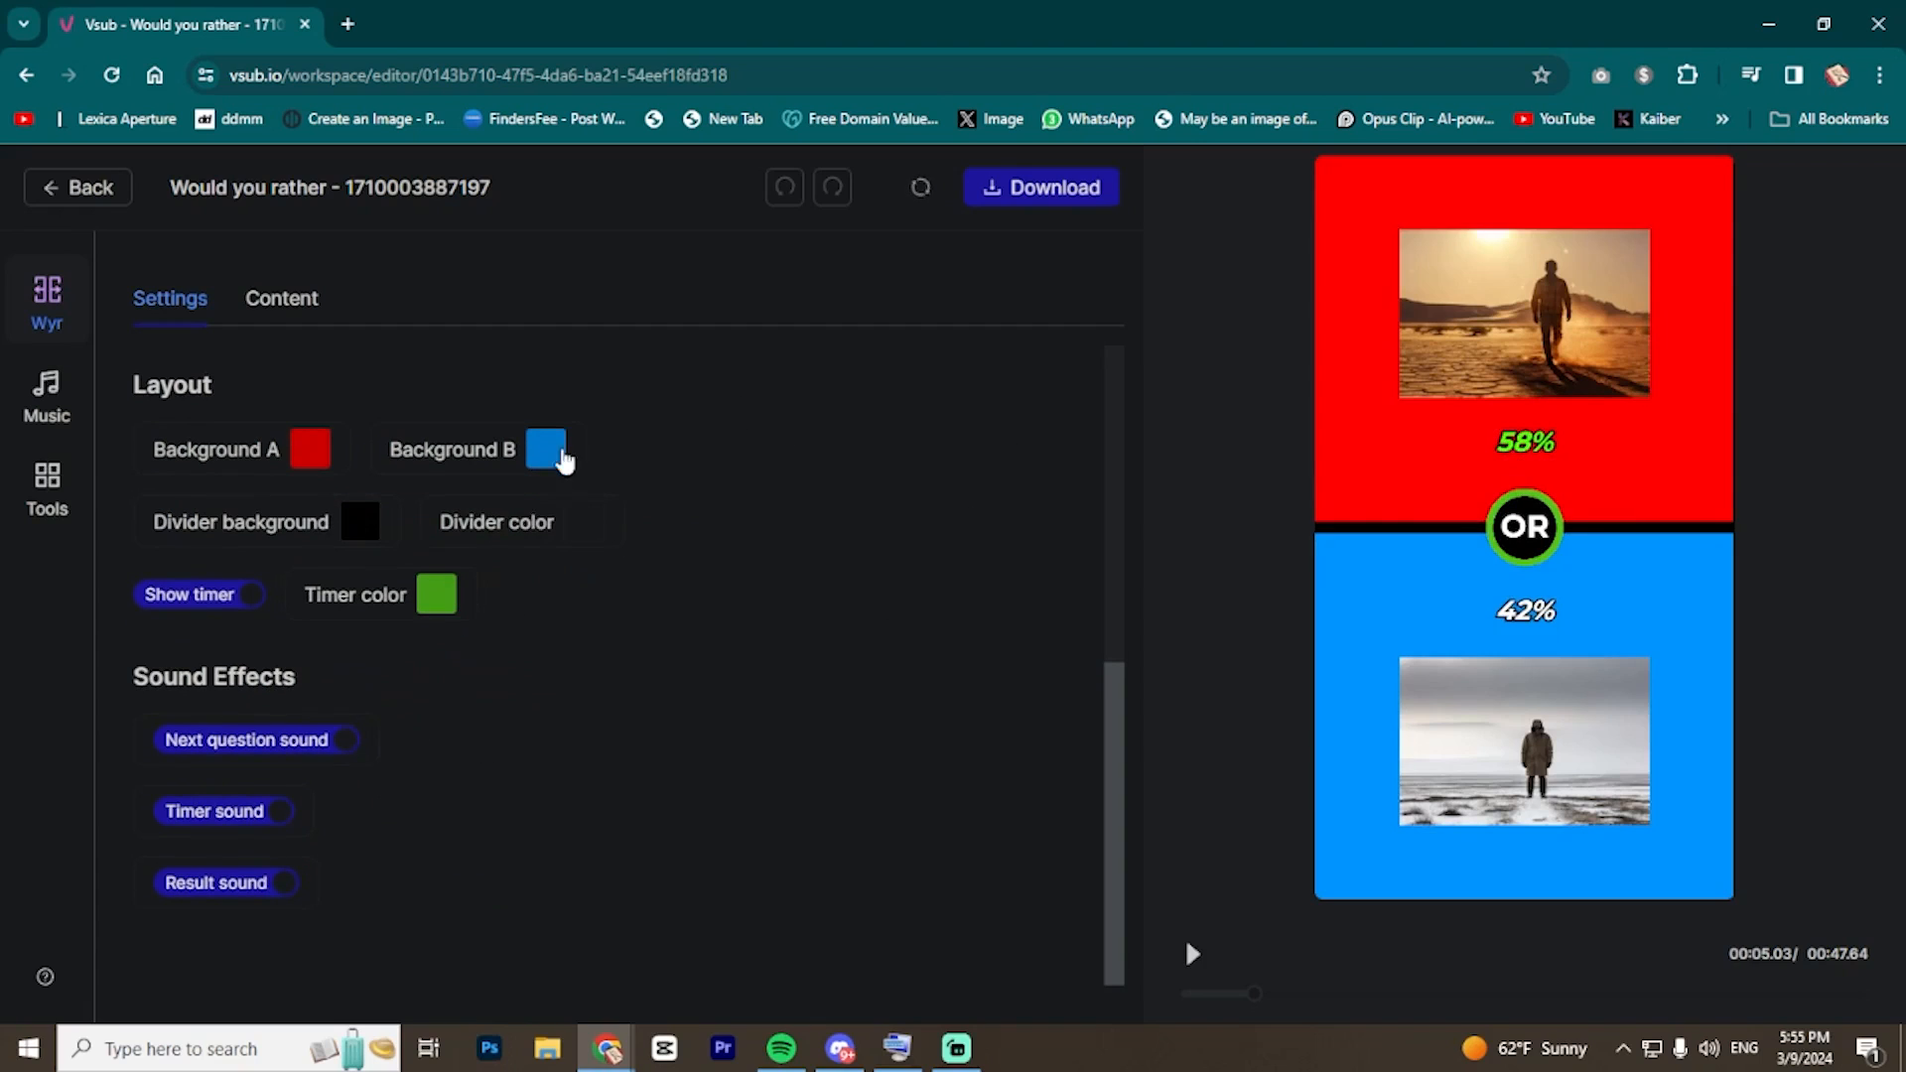
pyautogui.click(556, 464)
pyautogui.click(619, 708)
pyautogui.click(584, 713)
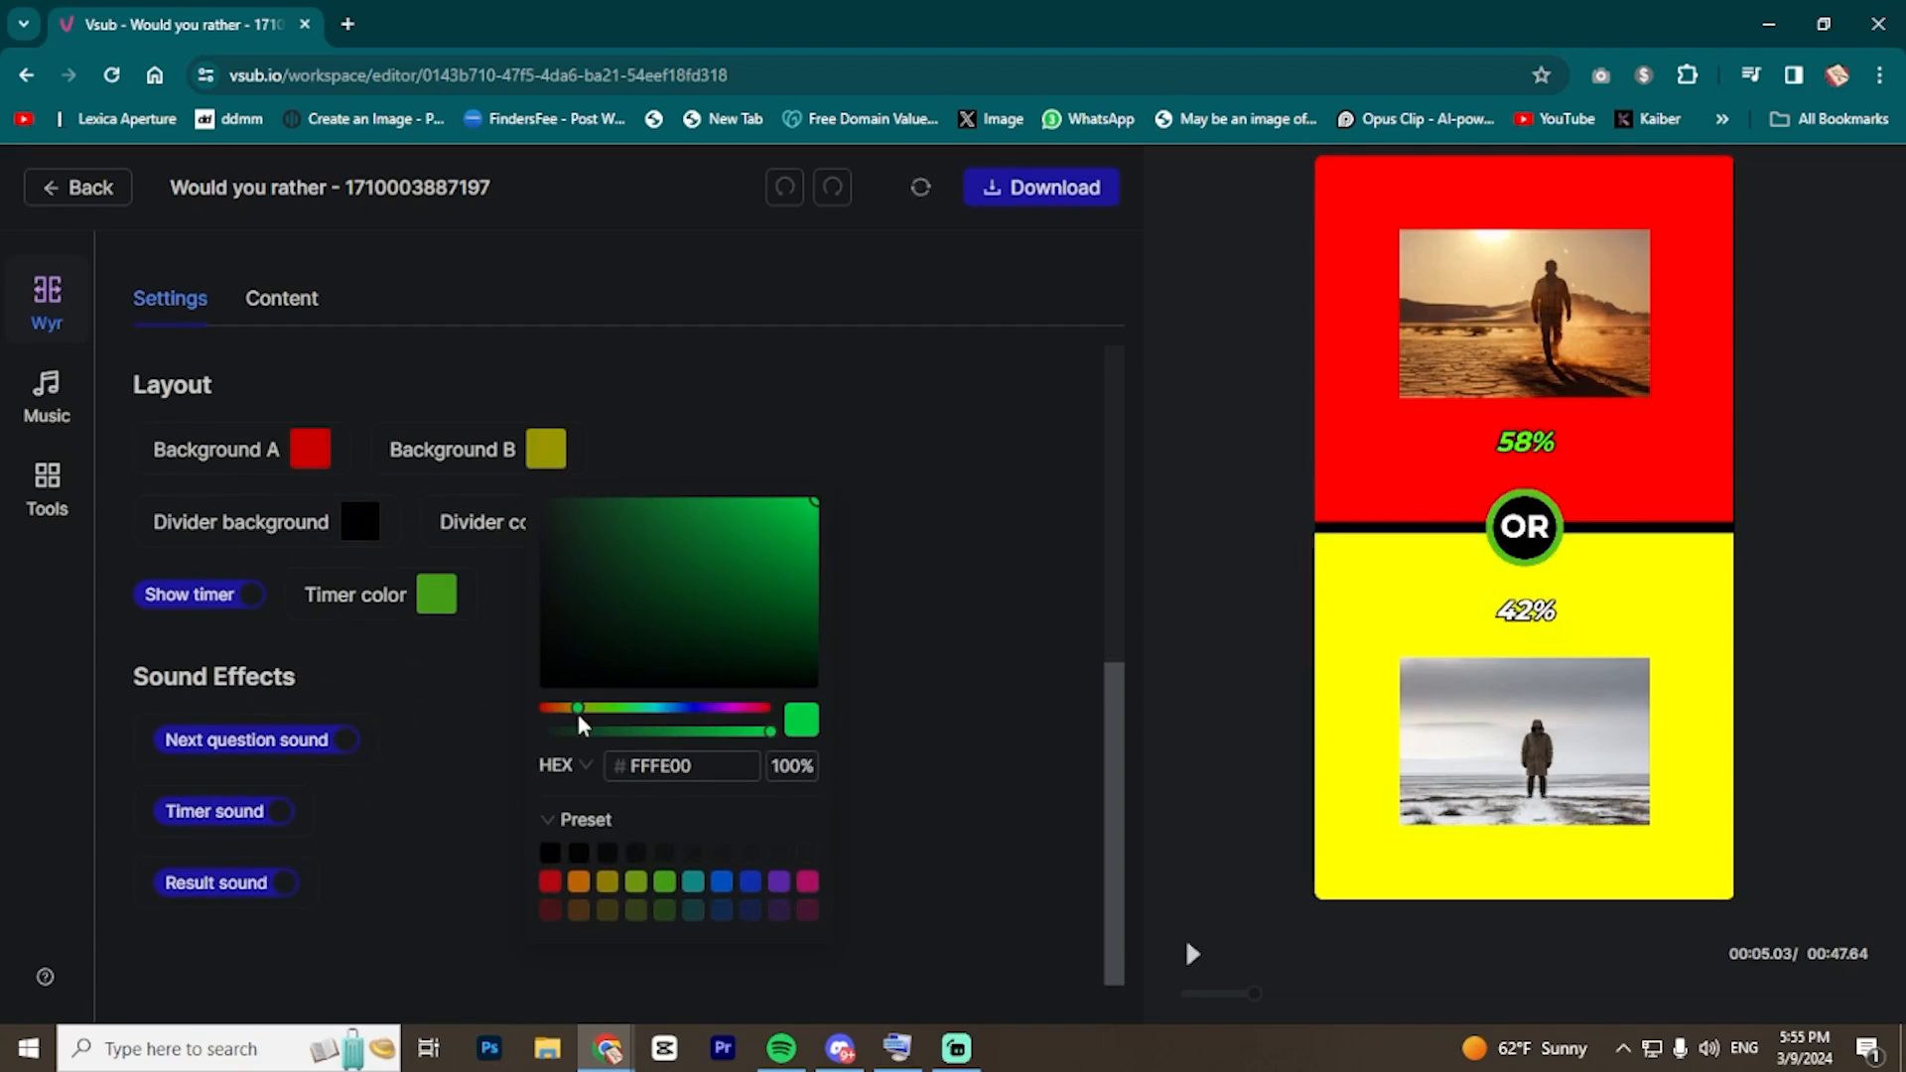
pyautogui.moveTo(584, 713); pyautogui.dragTo(677, 723)
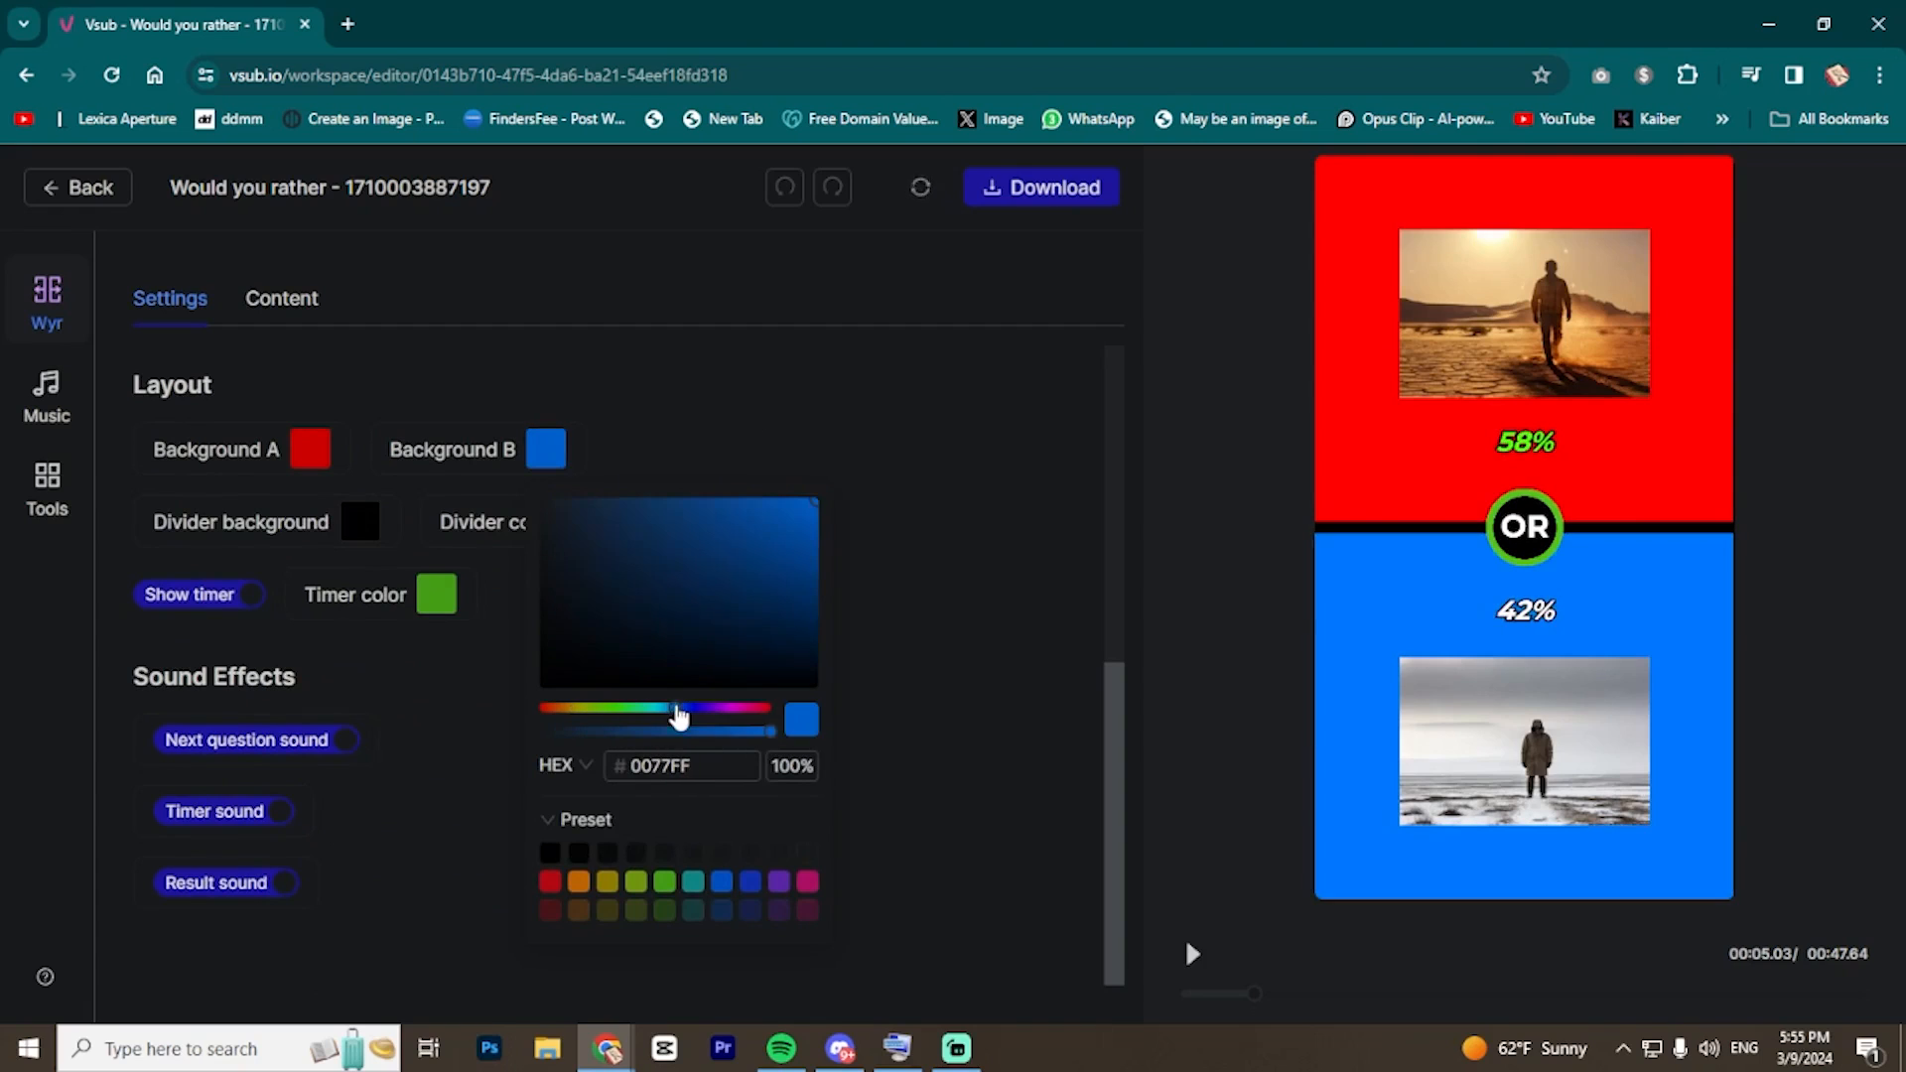
pyautogui.click(897, 592)
# Try a brighter divider background and hiding the timer, restoring the black divider and the visible timer.
pyautogui.click(354, 526)
pyautogui.moveTo(405, 723); pyautogui.dragTo(716, 451)
pyautogui.moveTo(577, 606); pyautogui.dragTo(248, 917)
pyautogui.click(856, 598)
pyautogui.click(224, 601)
pyautogui.click(203, 606)
# Set the timer color to the bright green 1EFF00.
pyautogui.click(436, 600)
pyautogui.moveTo(609, 323); pyautogui.dragTo(679, 308)
pyautogui.moveTo(679, 181); pyautogui.dragTo(745, 109)
pyautogui.moveTo(605, 326); pyautogui.dragTo(505, 336)
pyautogui.click(502, 320)
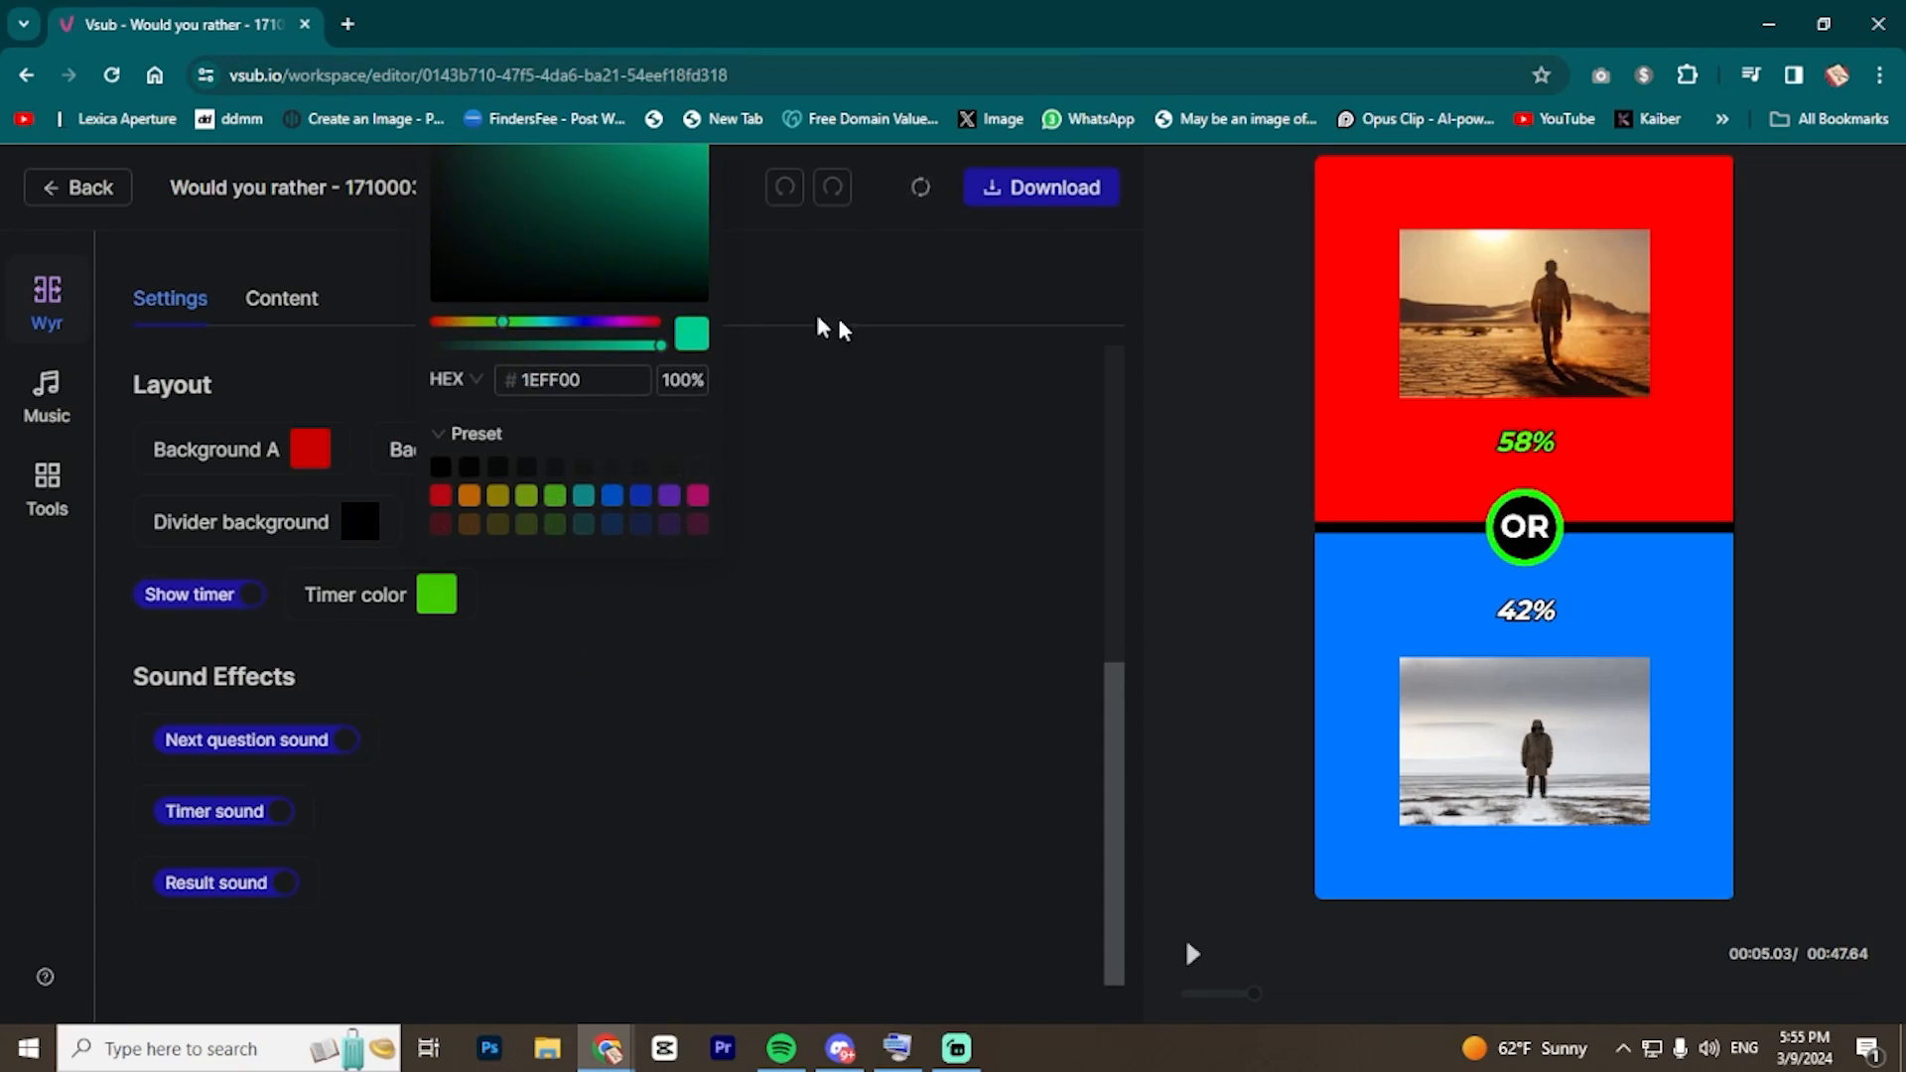
pyautogui.click(743, 367)
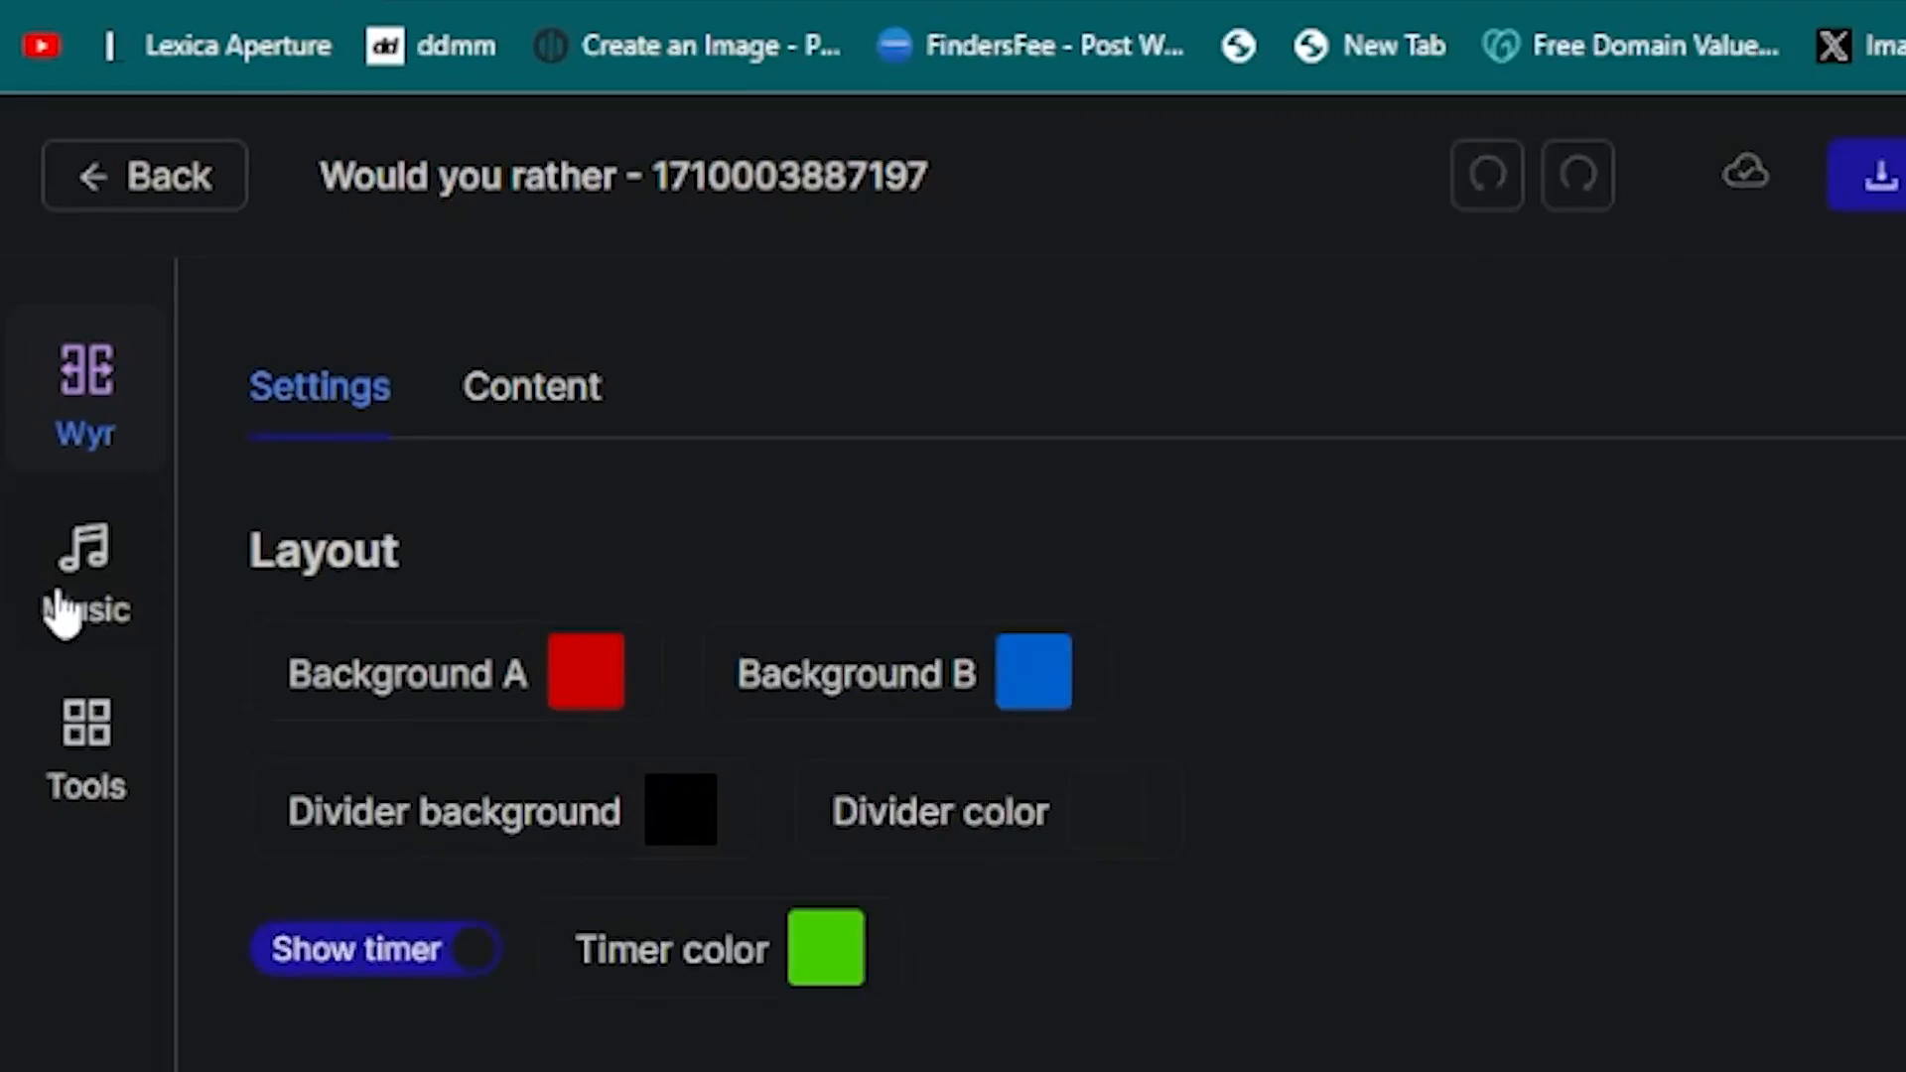
# Review the question content and view the image replacement options for "Live in extreme hot", closing them without a change.
pyautogui.click(303, 300)
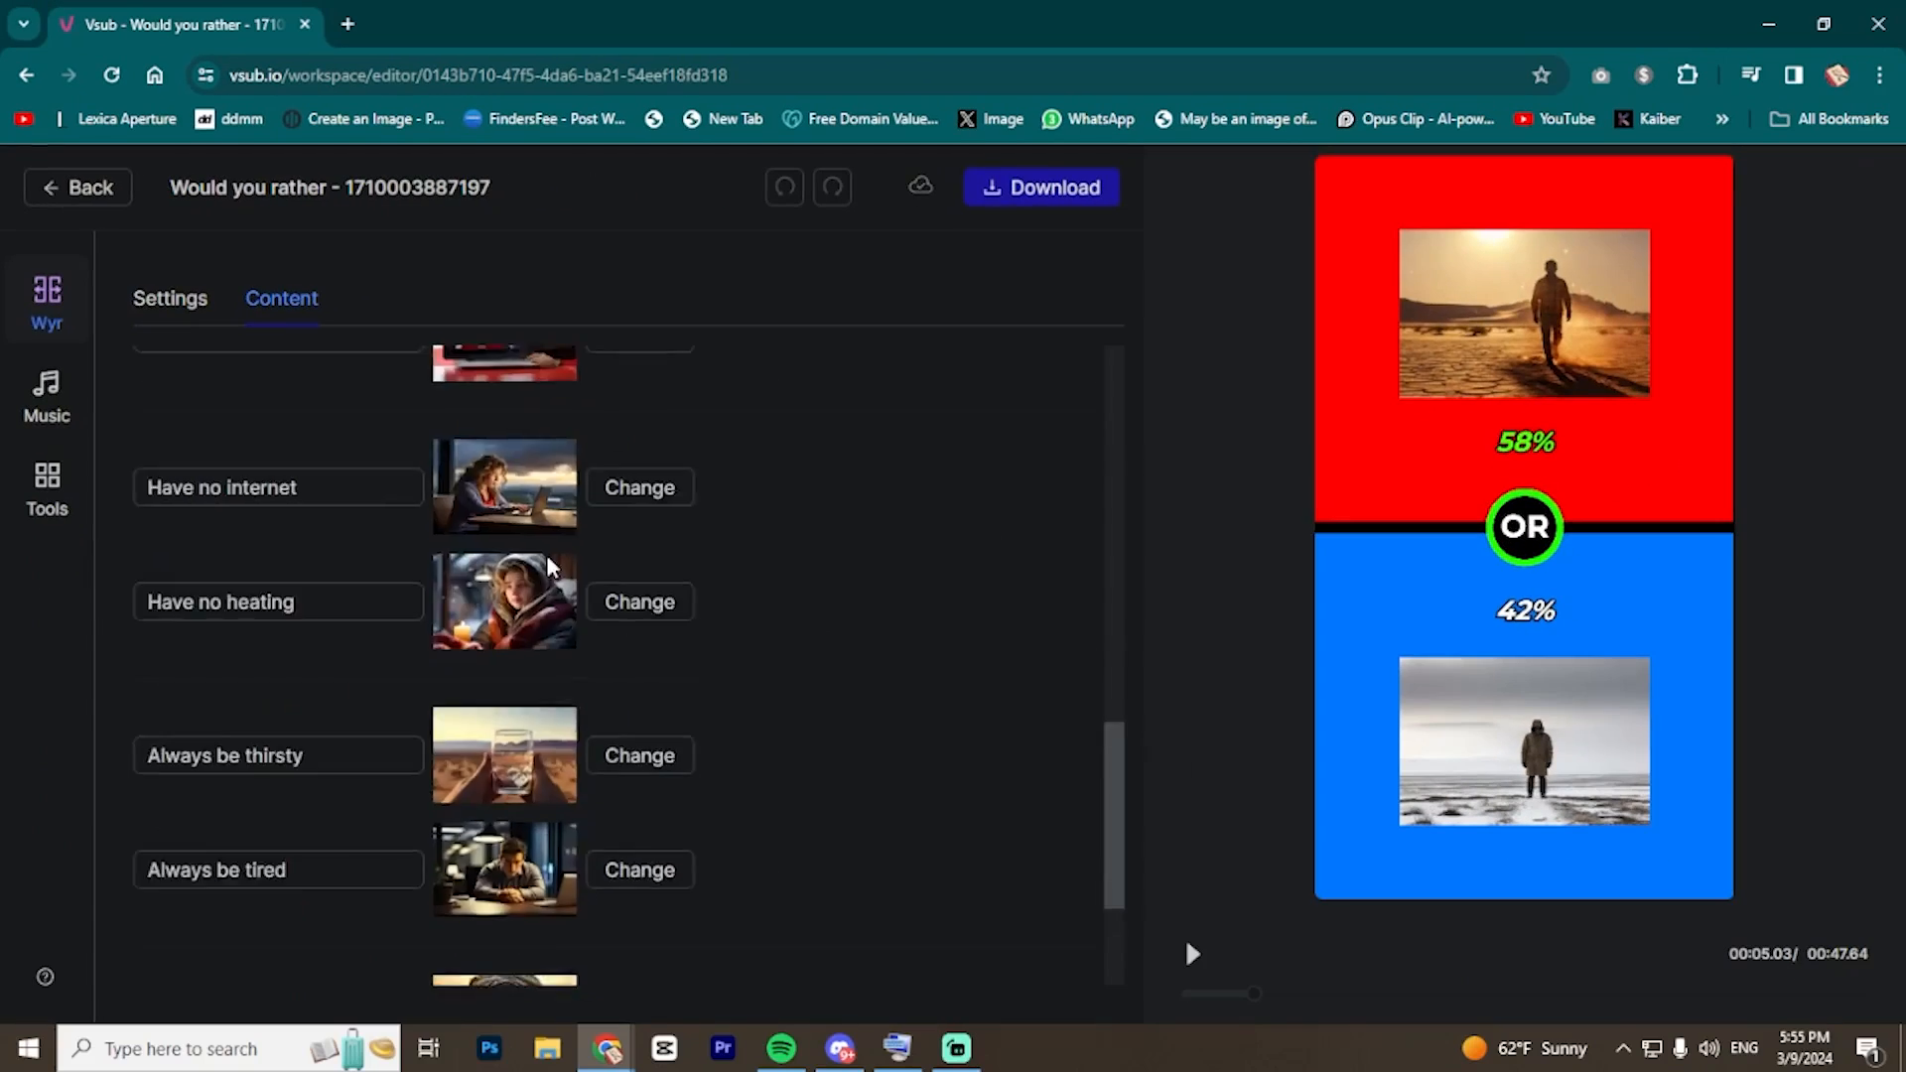
pyautogui.scroll(5, 1157, 815)
pyautogui.scroll(7, 573, 504)
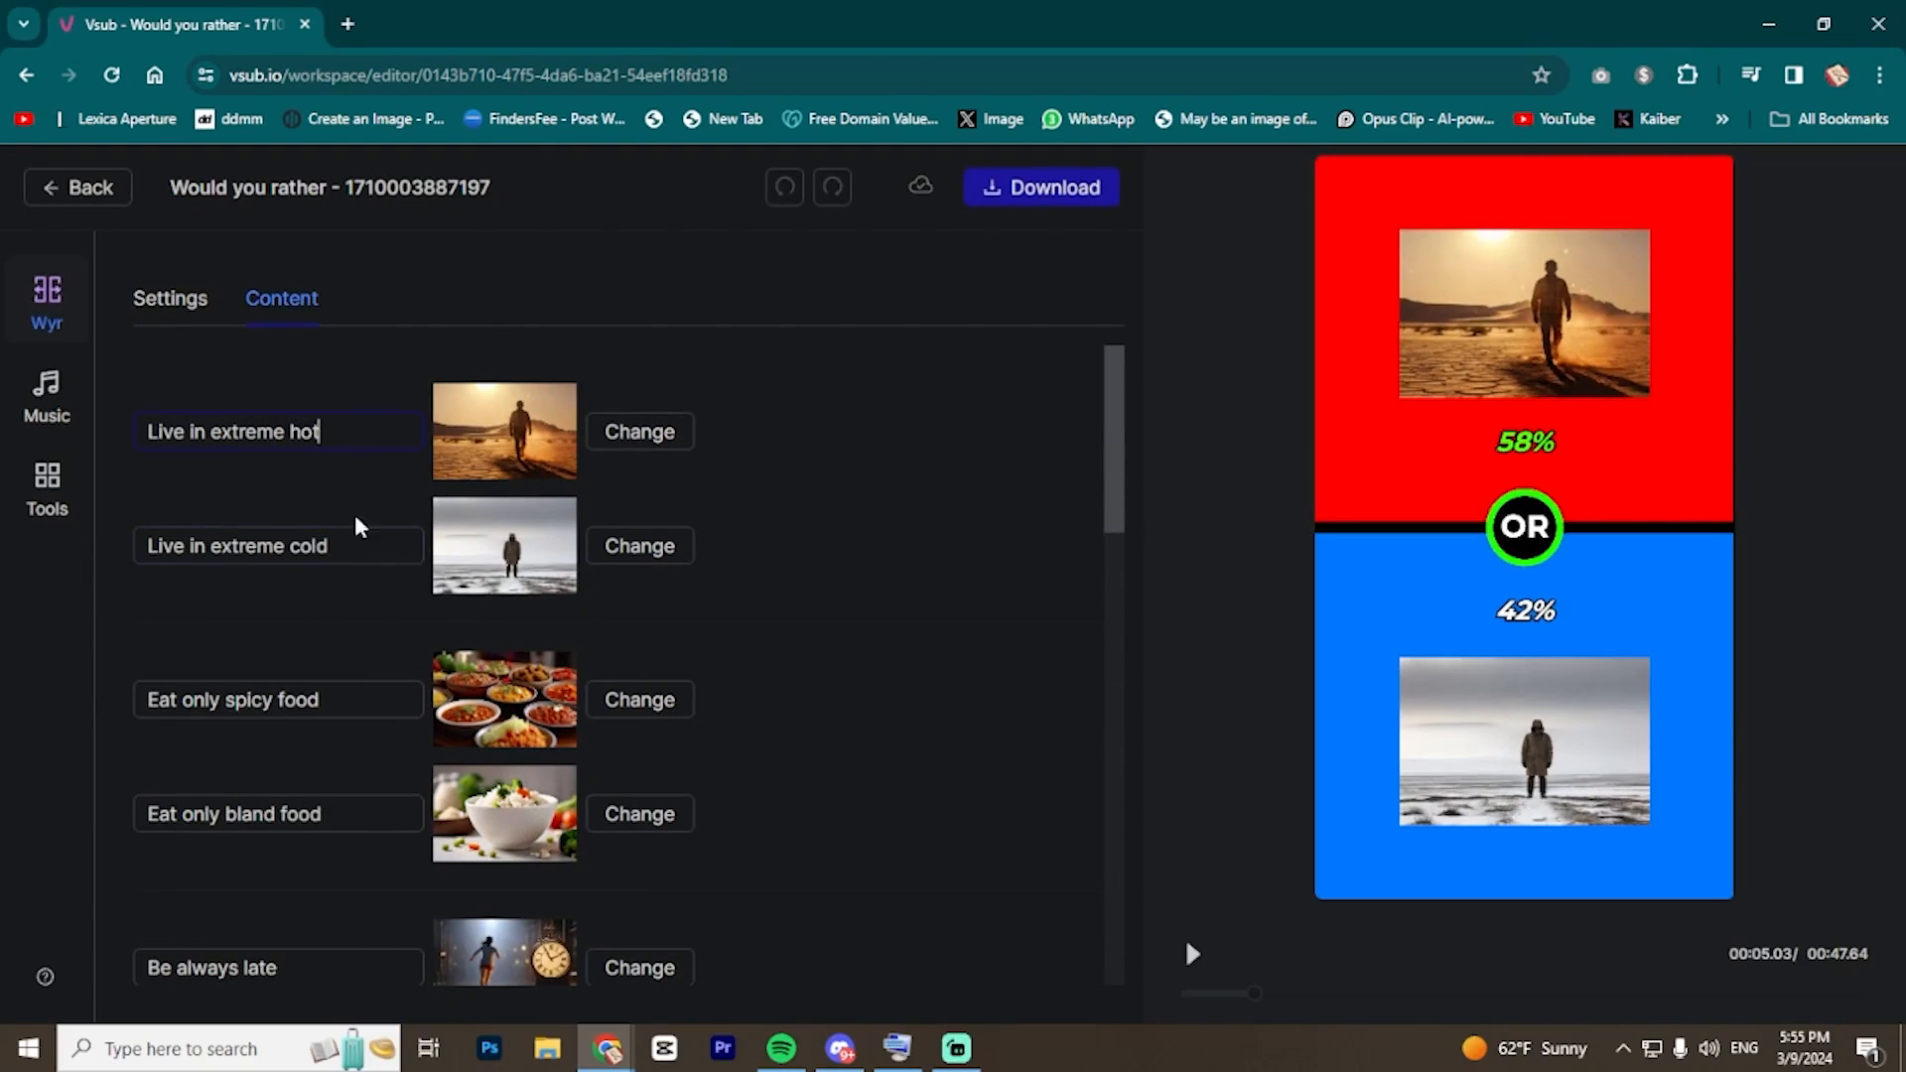
pyautogui.click(665, 434)
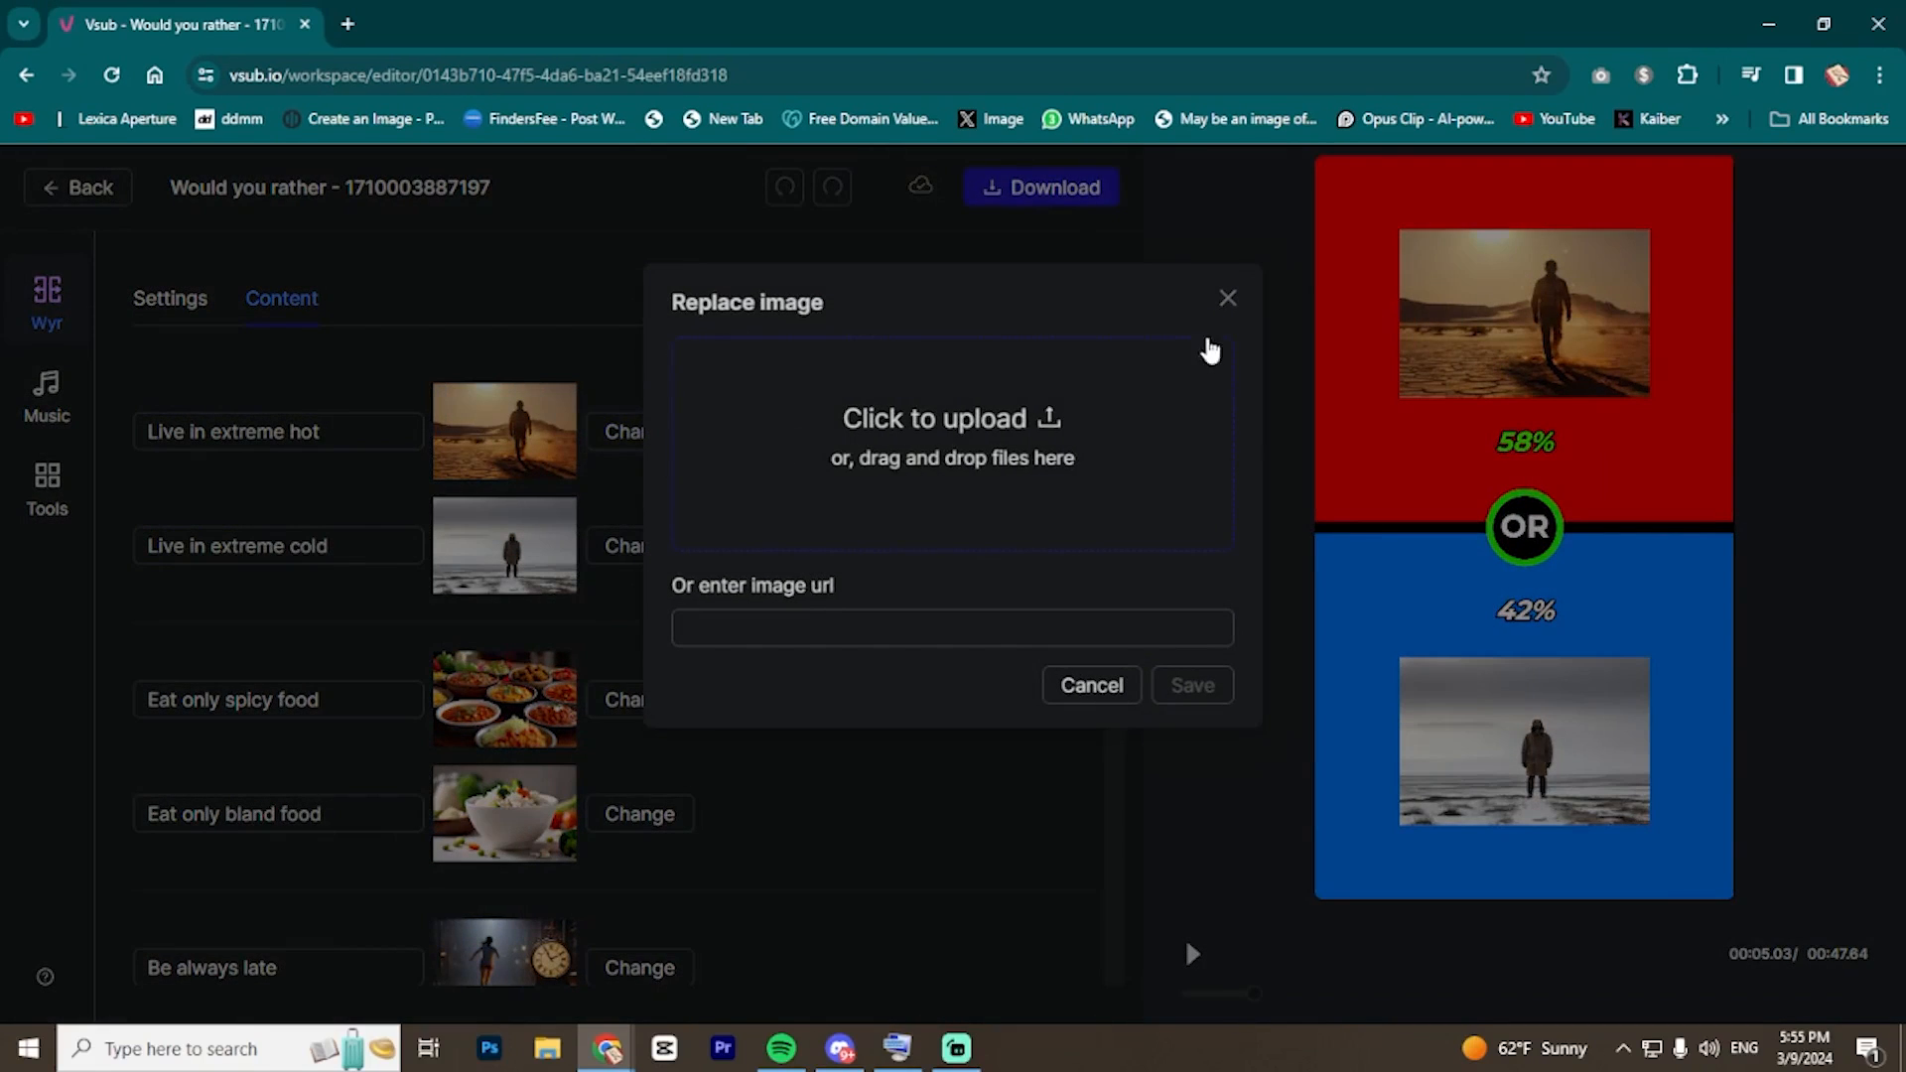
pyautogui.click(1228, 298)
# Try Innovation as the video's background music and remove it again.
pyautogui.click(139, 429)
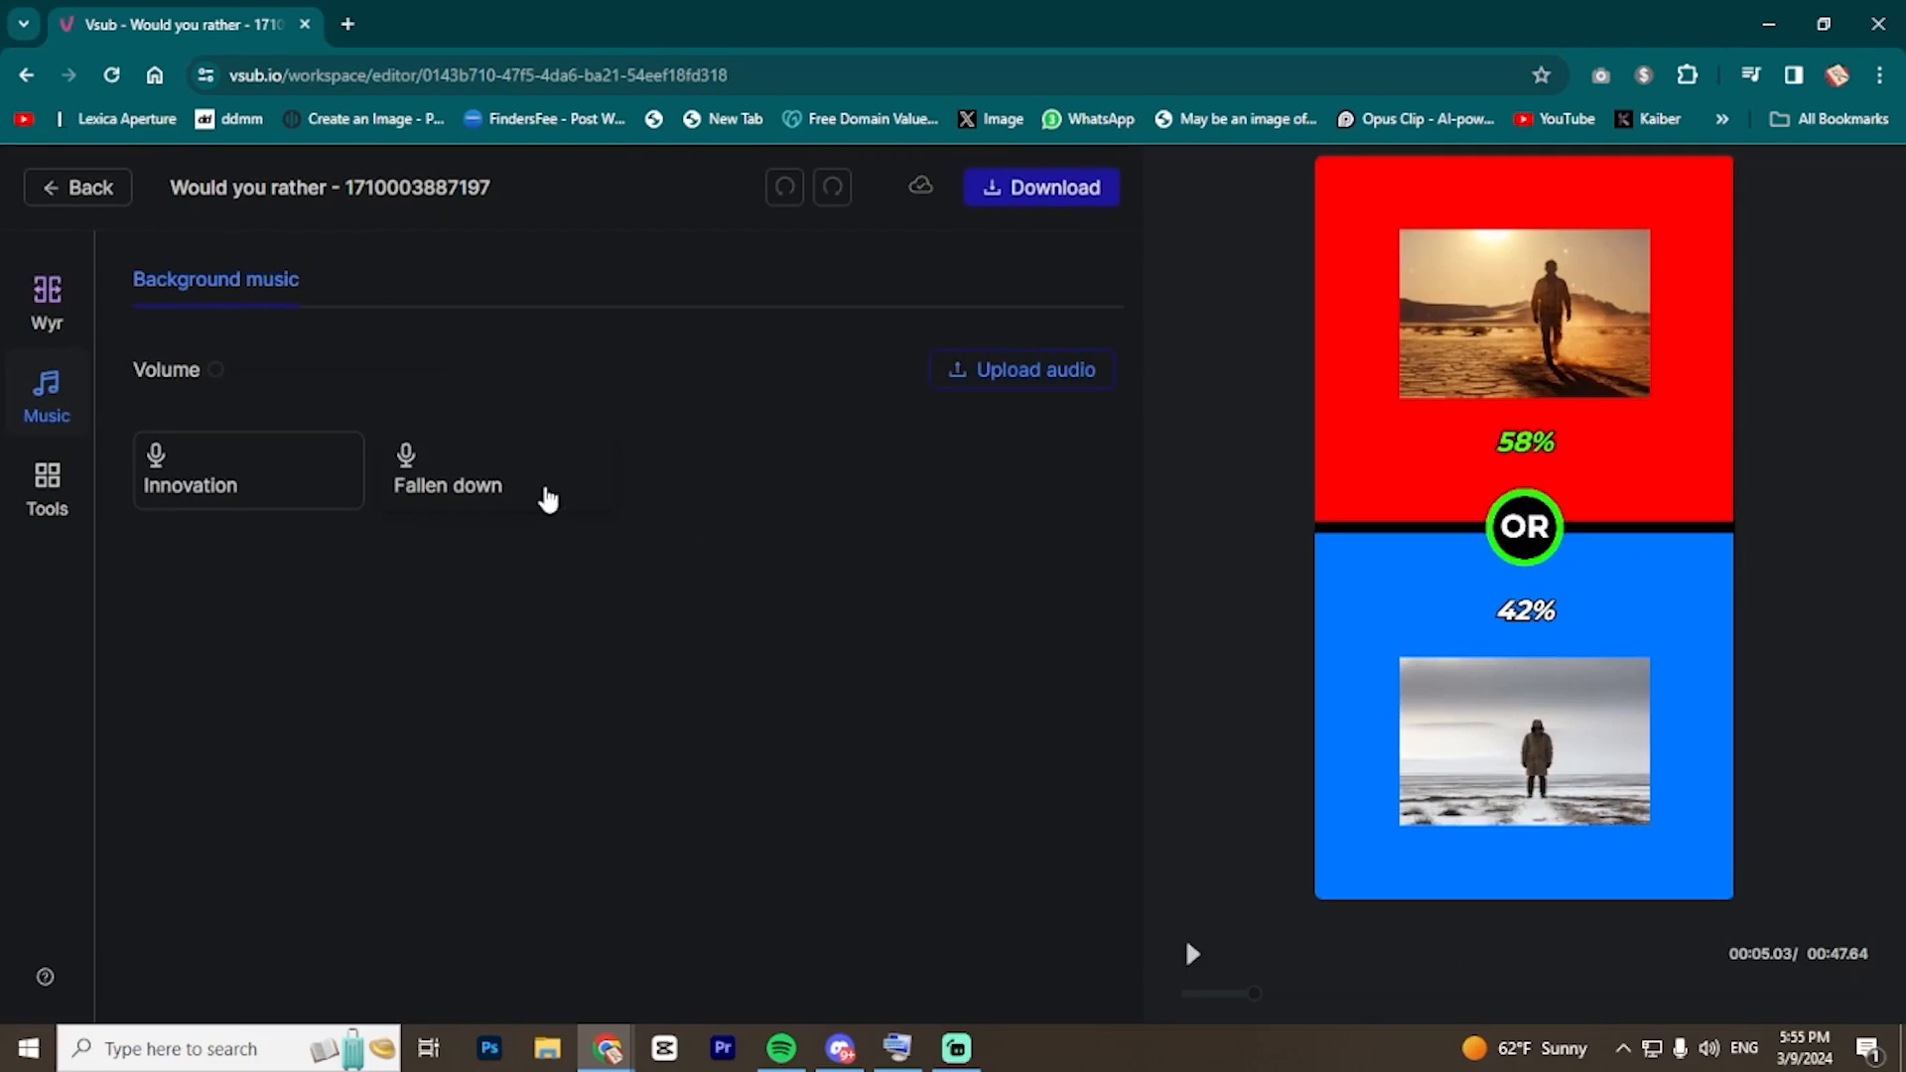
pyautogui.moveTo(225, 382)
pyautogui.mouseDown()
pyautogui.moveTo(355, 385)
pyautogui.moveTo(214, 387)
pyautogui.mouseUp()
pyautogui.click(234, 476)
pyautogui.click(881, 374)
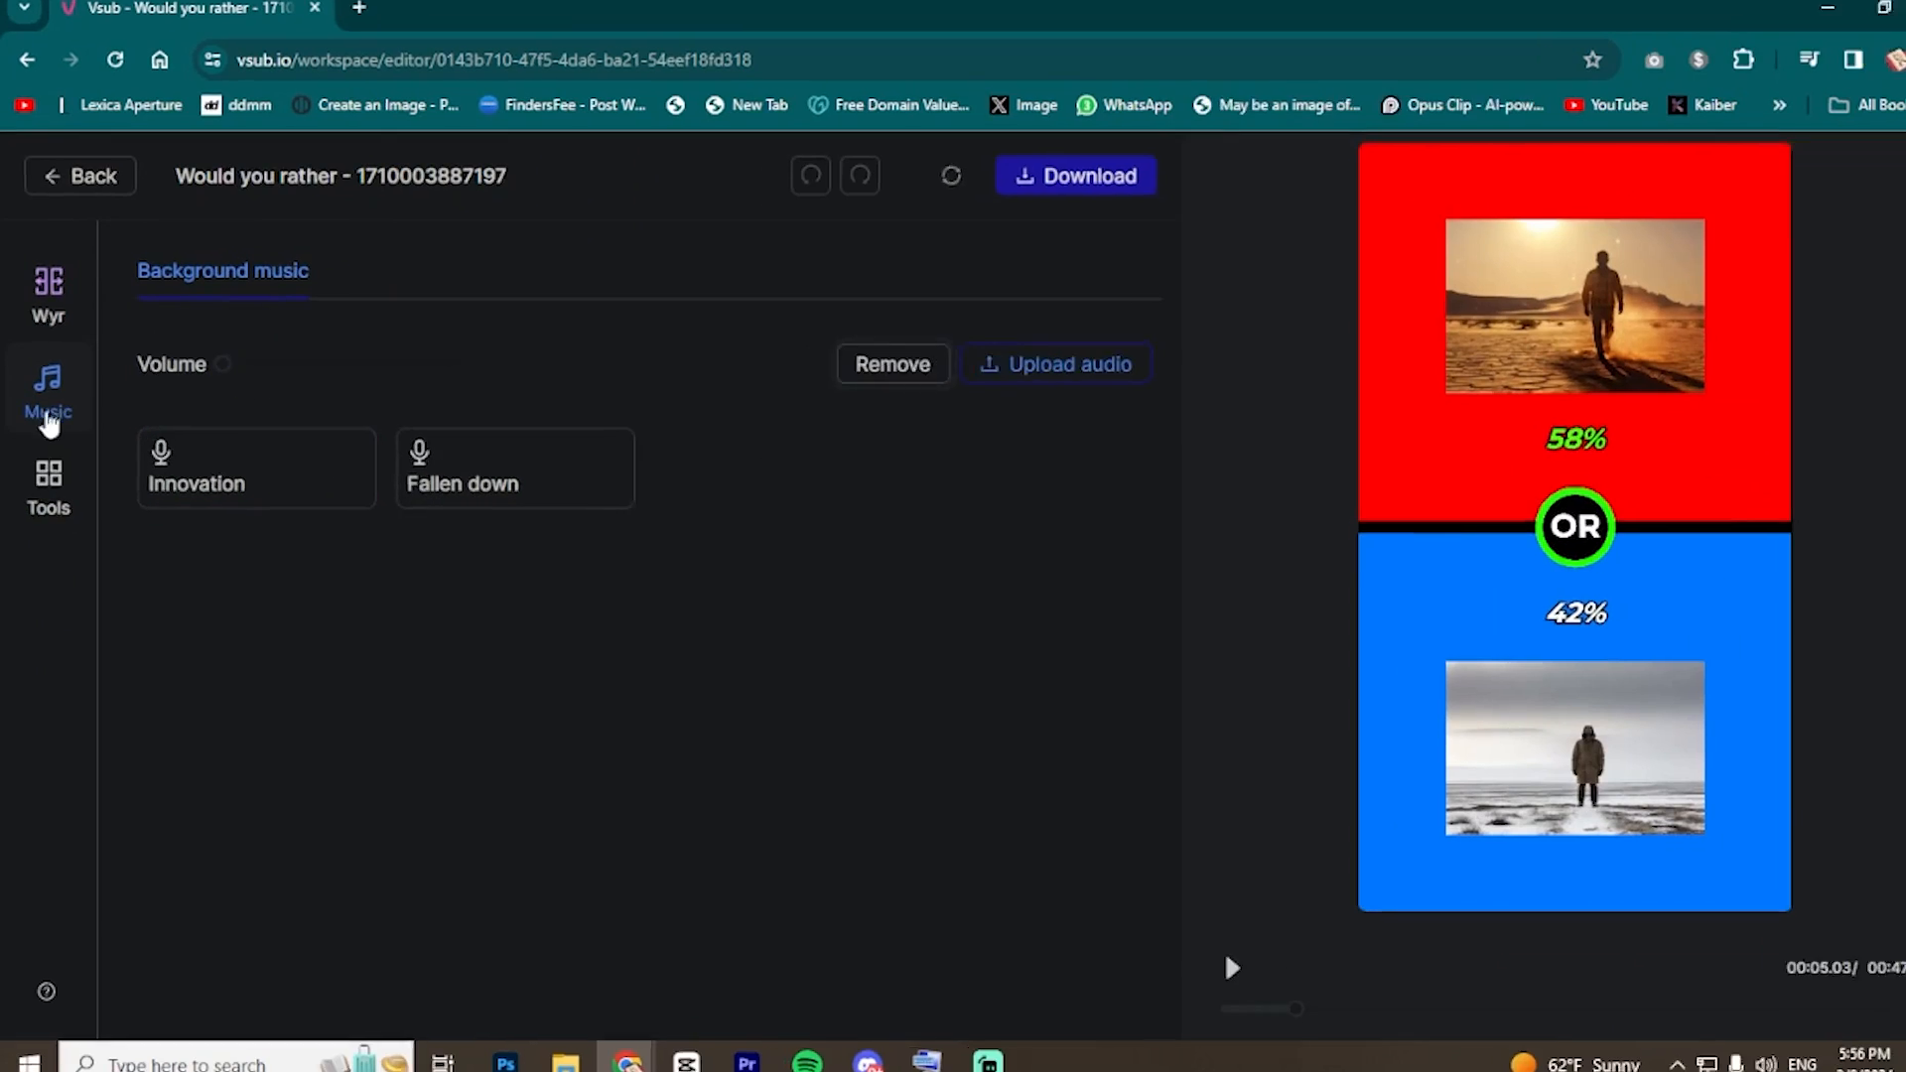
# Try the Top Right logo position and return it to Top Left.
pyautogui.click(45, 480)
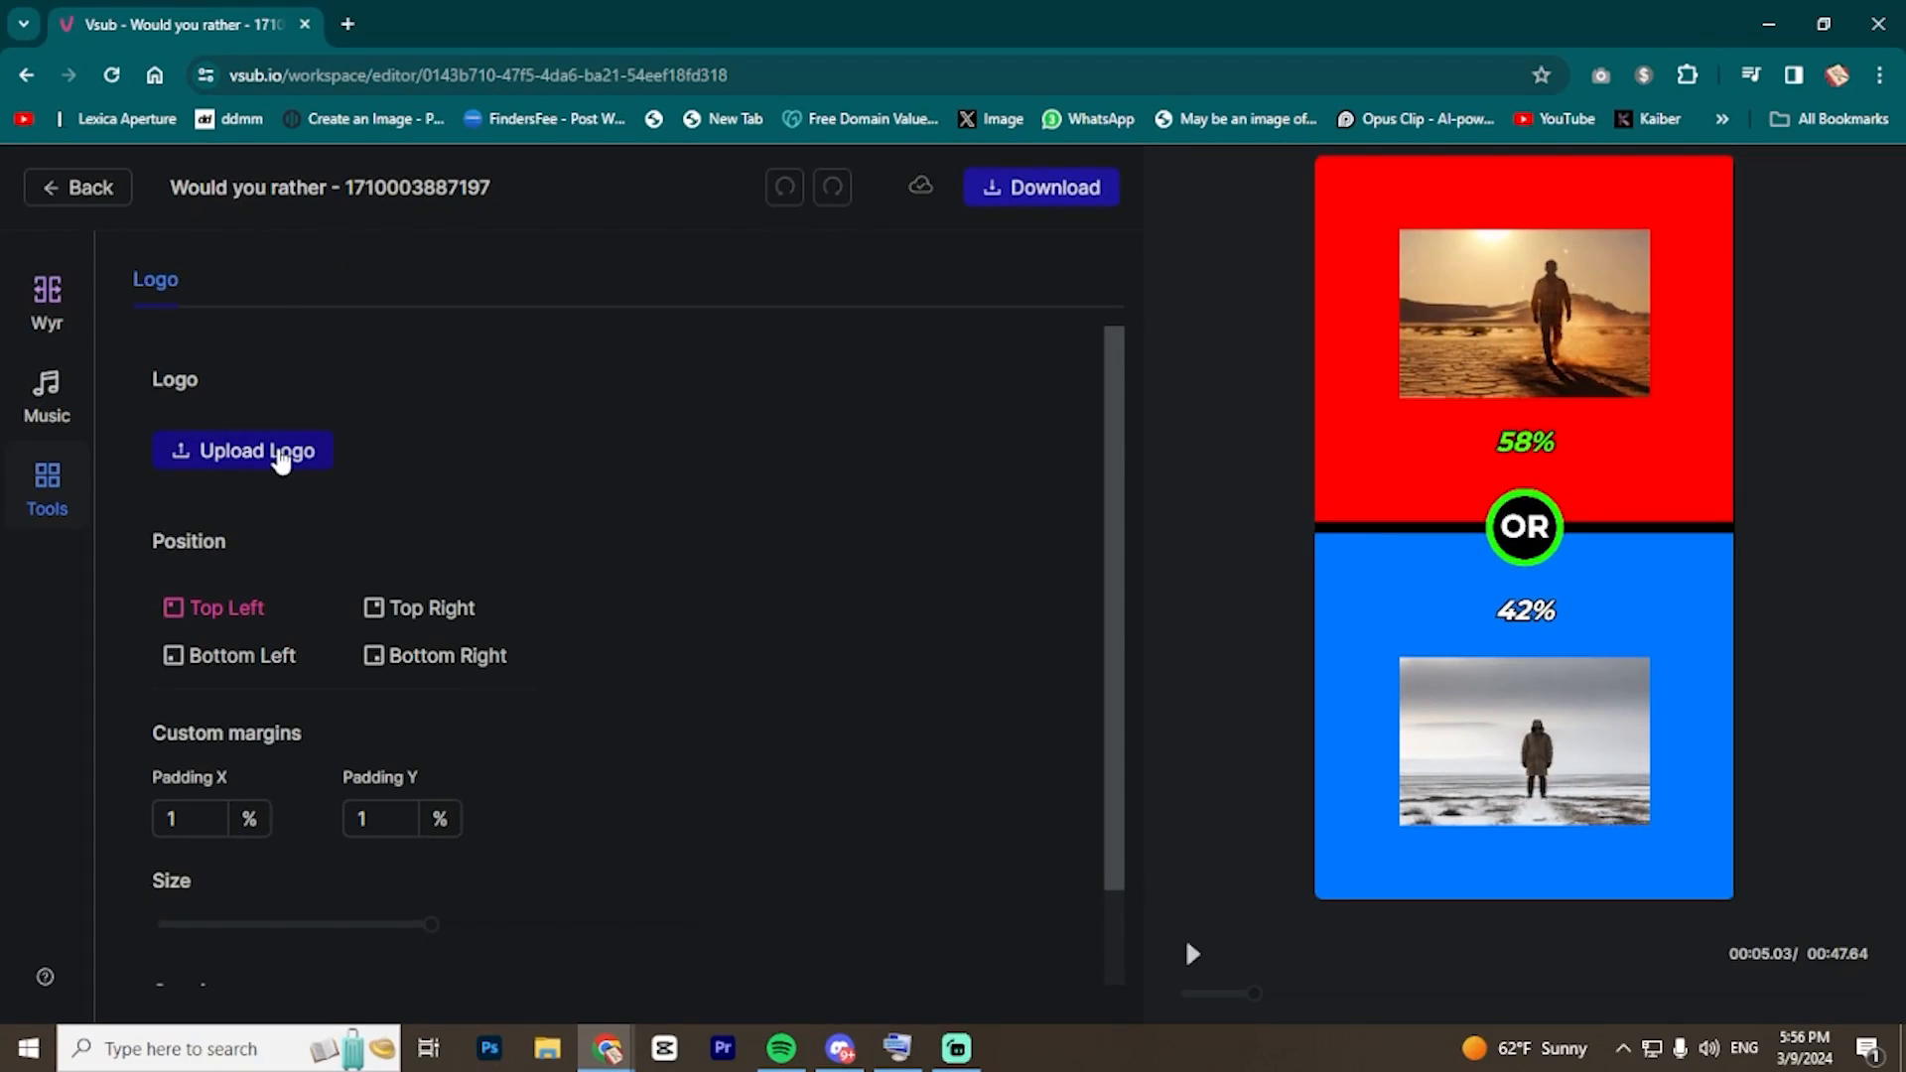
pyautogui.scroll(-2, 286, 509)
pyautogui.click(431, 501)
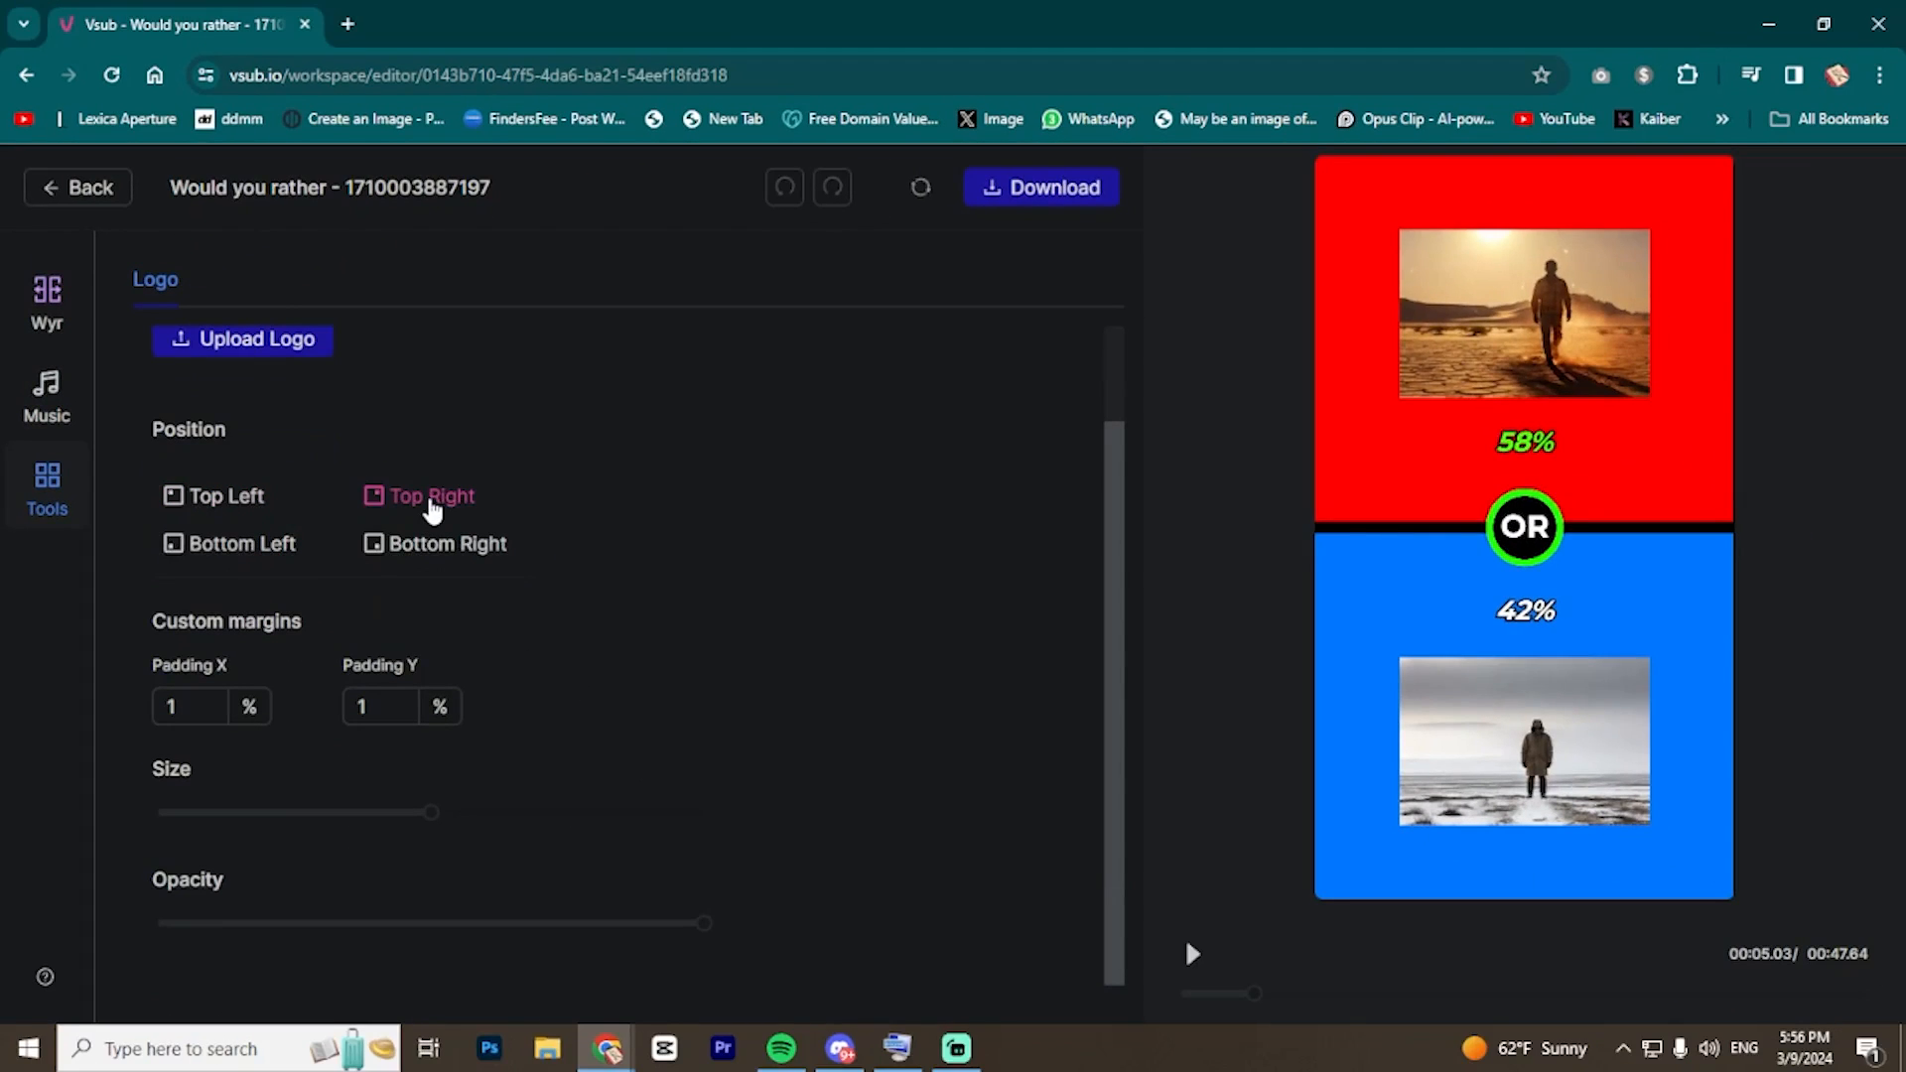
pyautogui.click(230, 504)
pyautogui.scroll(2, 537, 685)
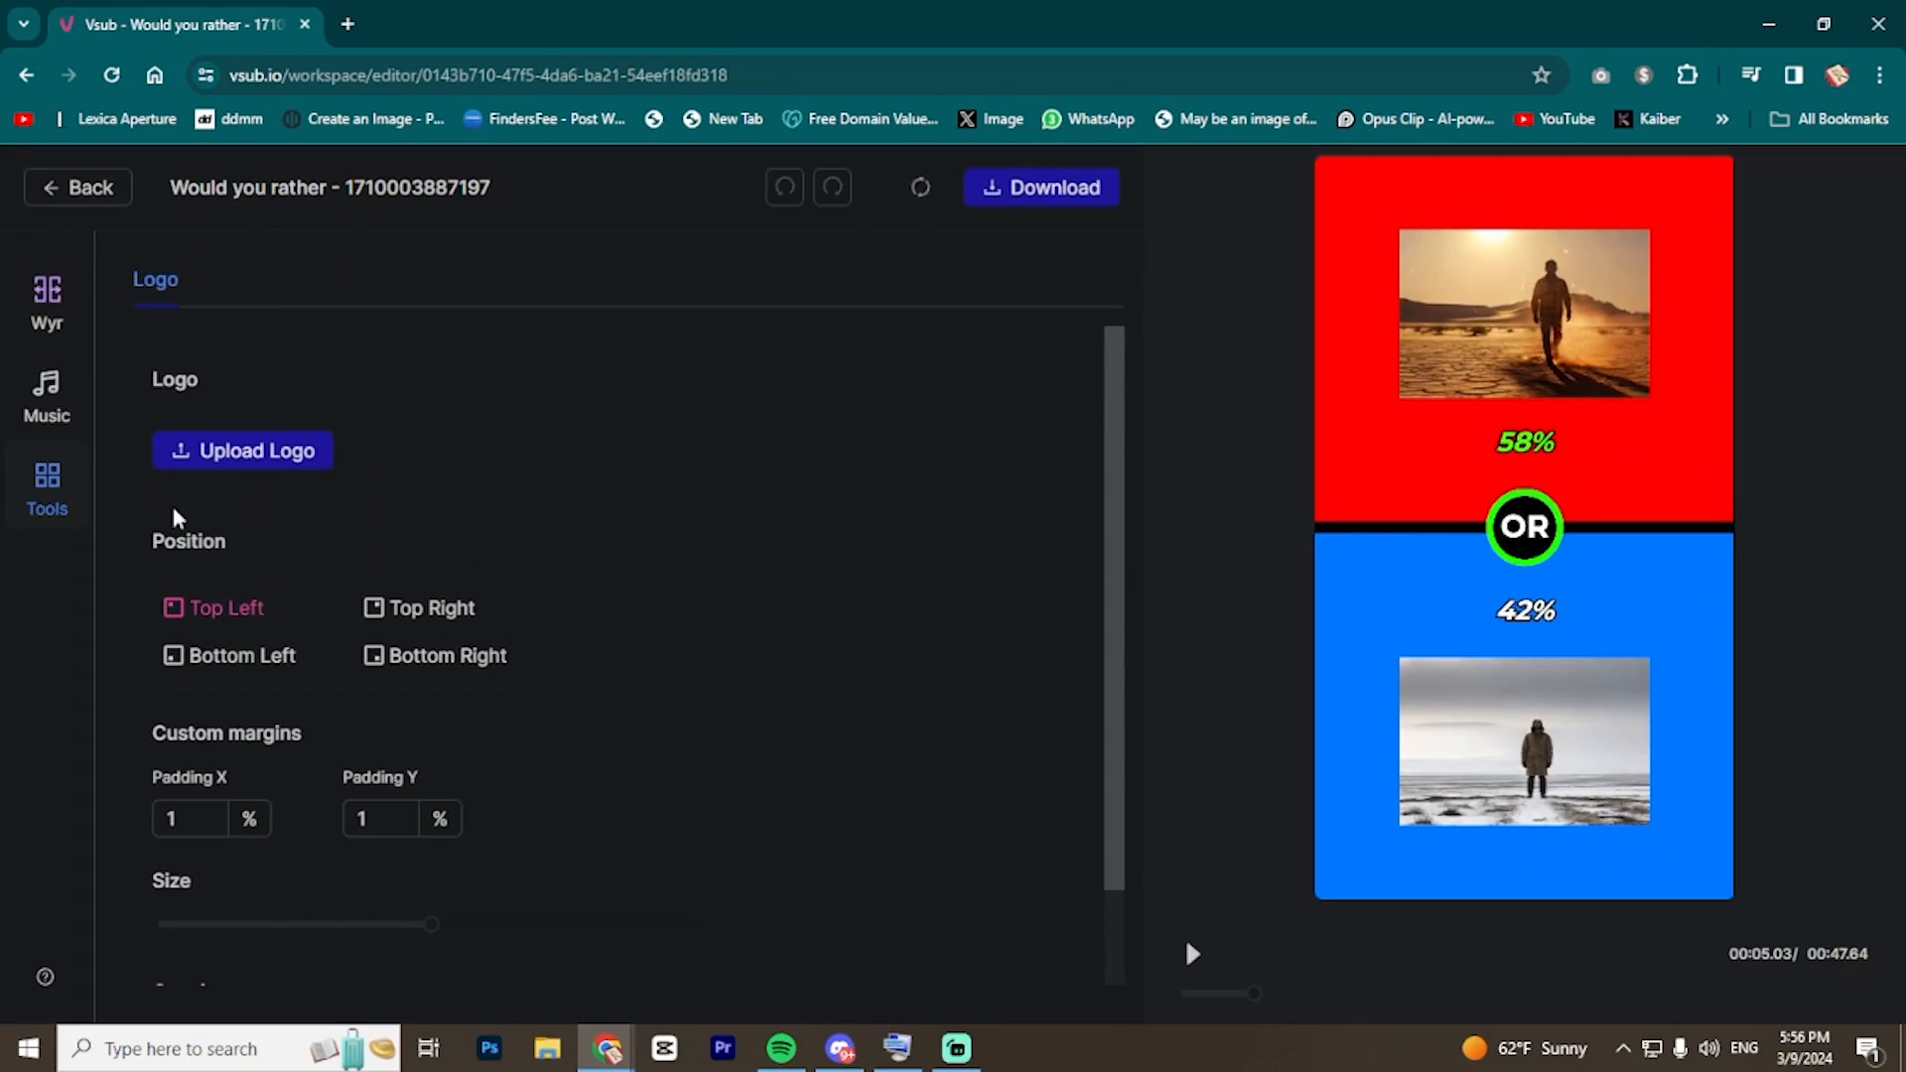
# Check the text and layout settings once more, and export the finished video and download it as an MP4 file.
pyautogui.click(39, 318)
pyautogui.scroll(-4, 1119, 673)
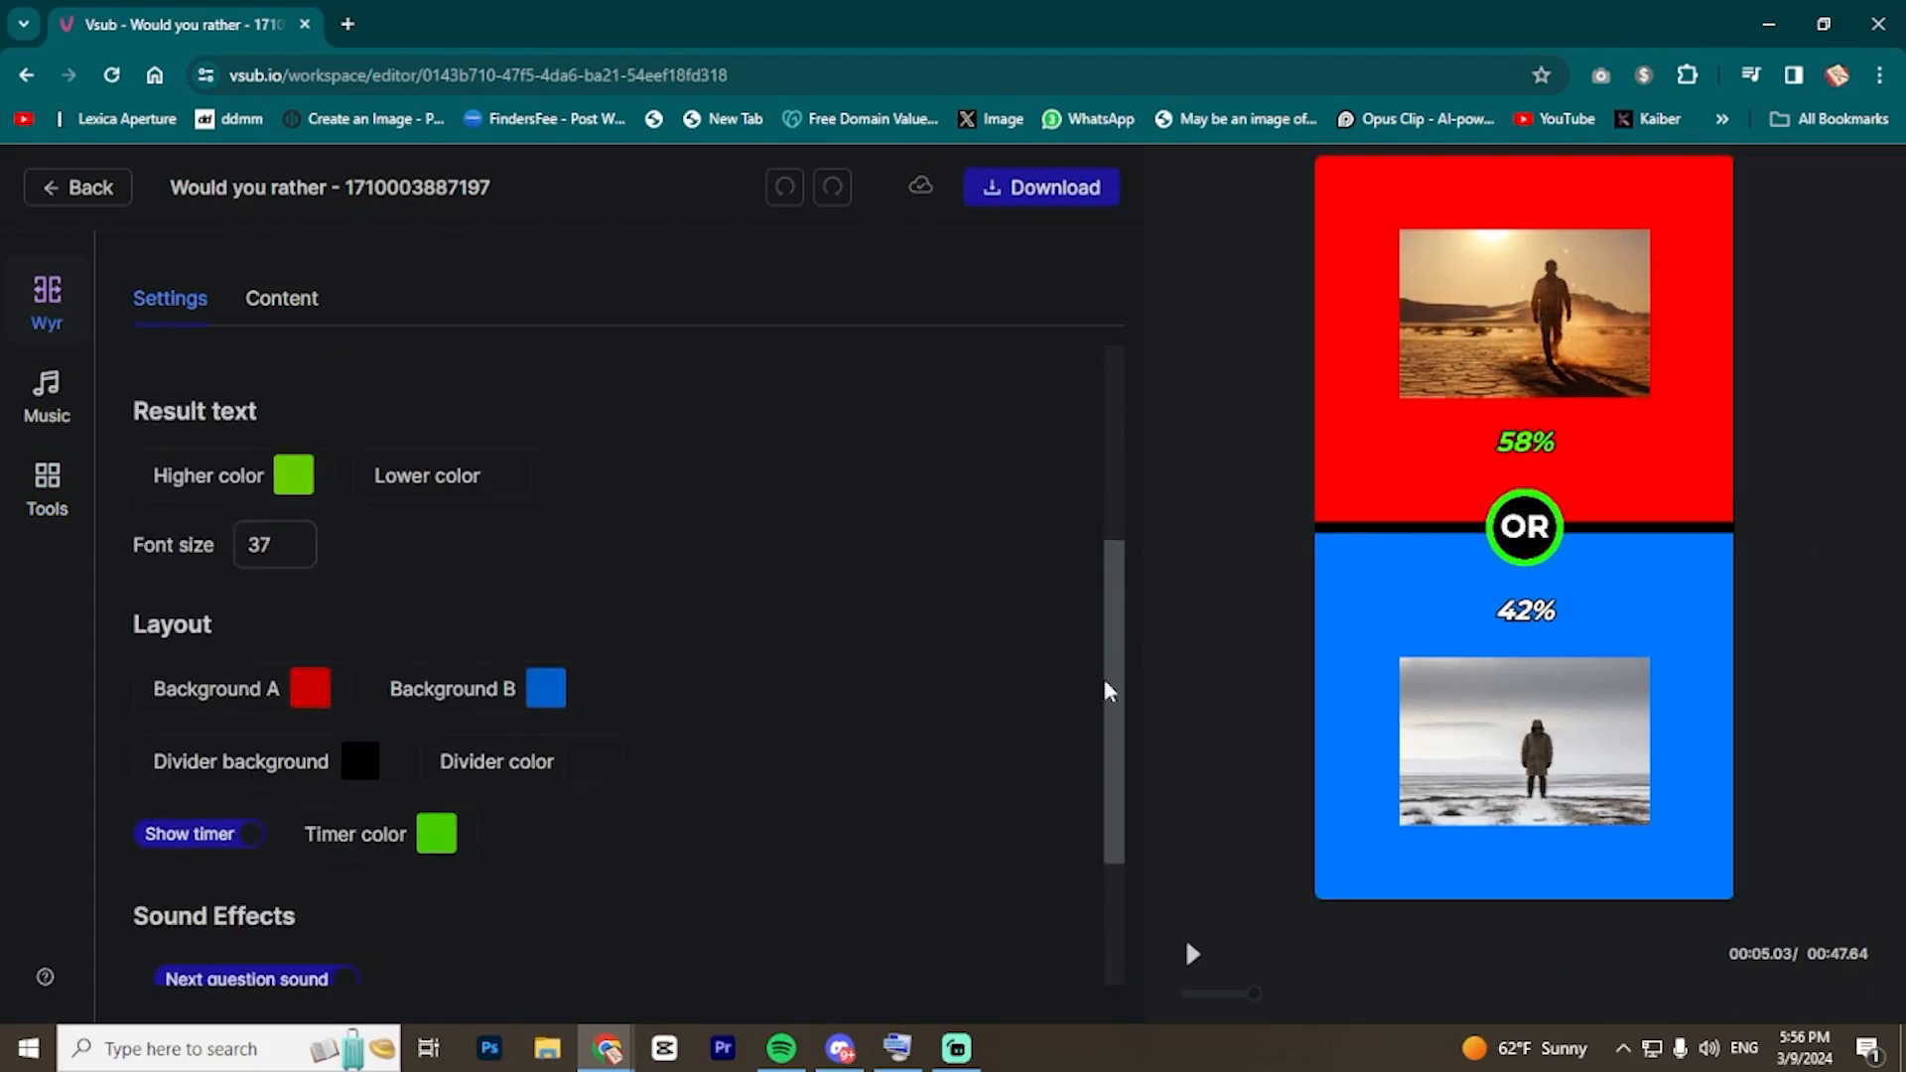
pyautogui.scroll(4, 1144, 620)
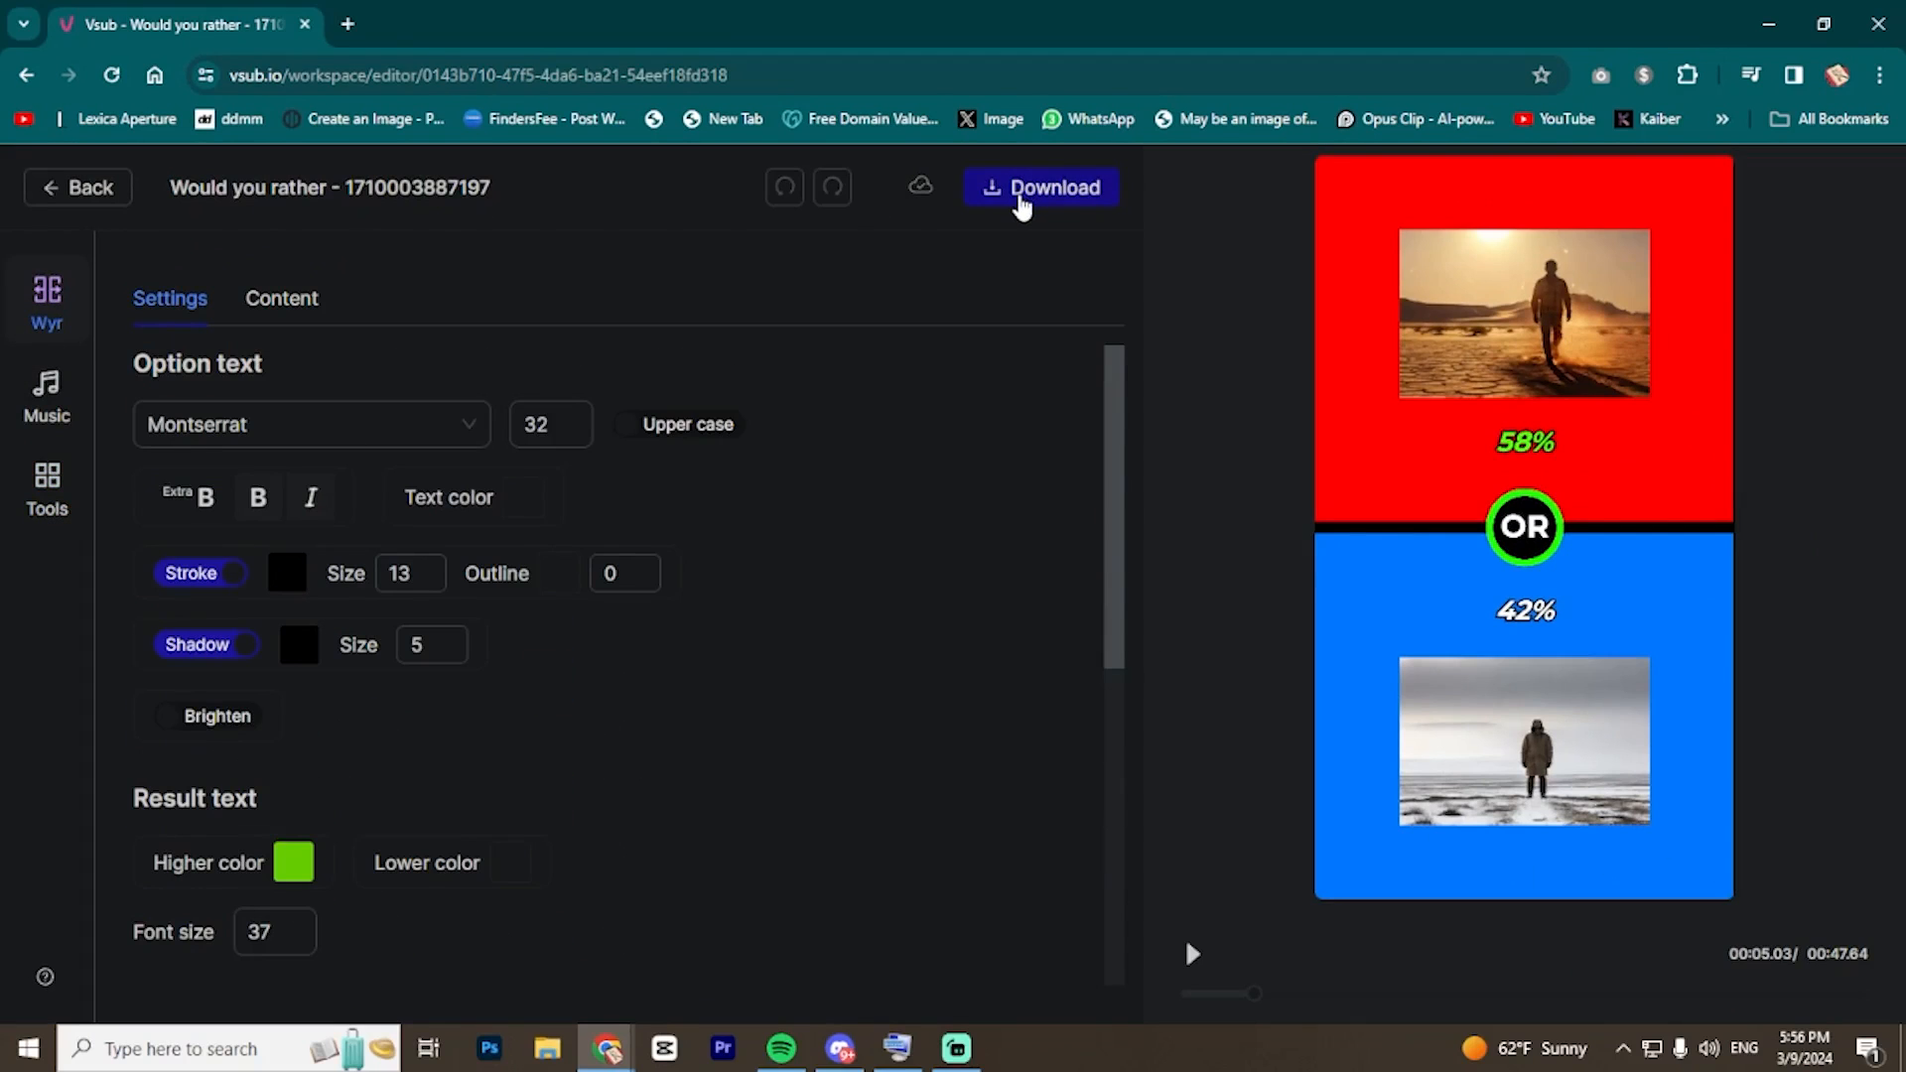
pyautogui.click(1020, 199)
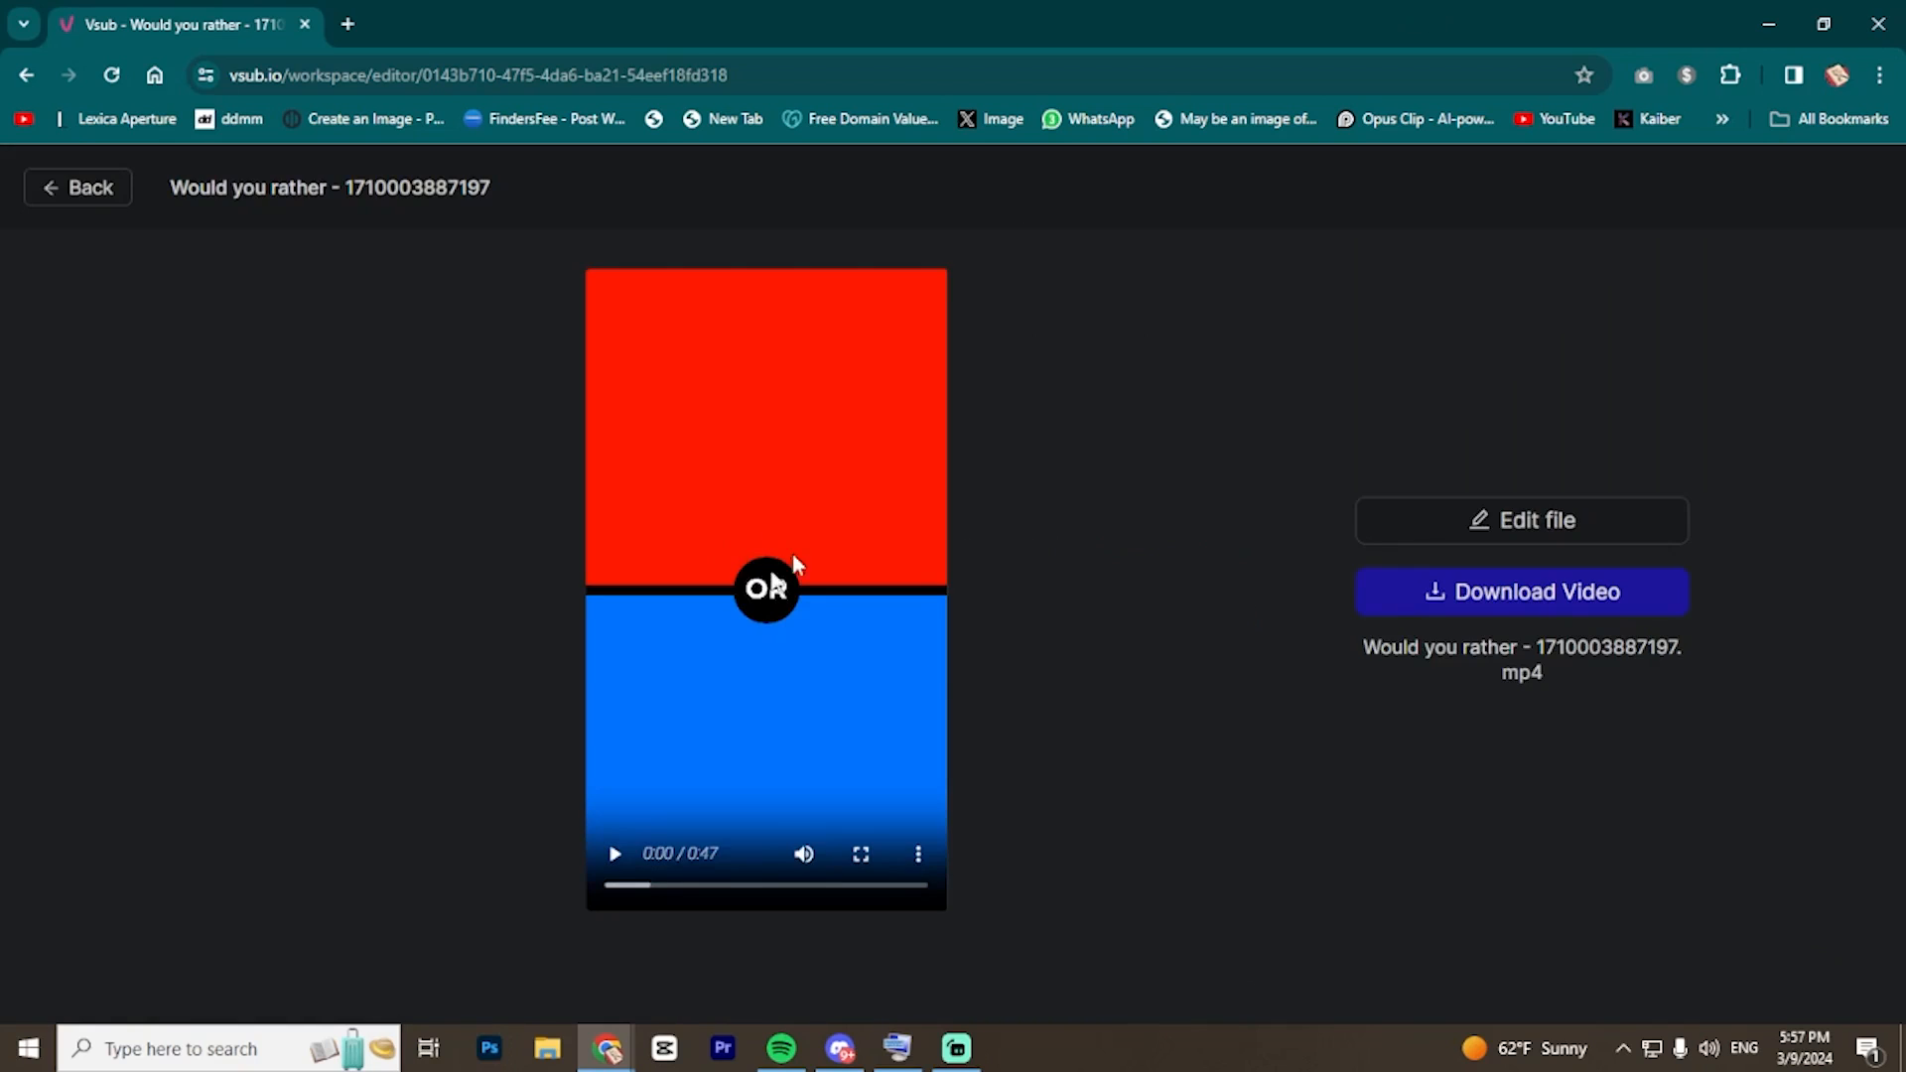
pyautogui.click(1526, 596)
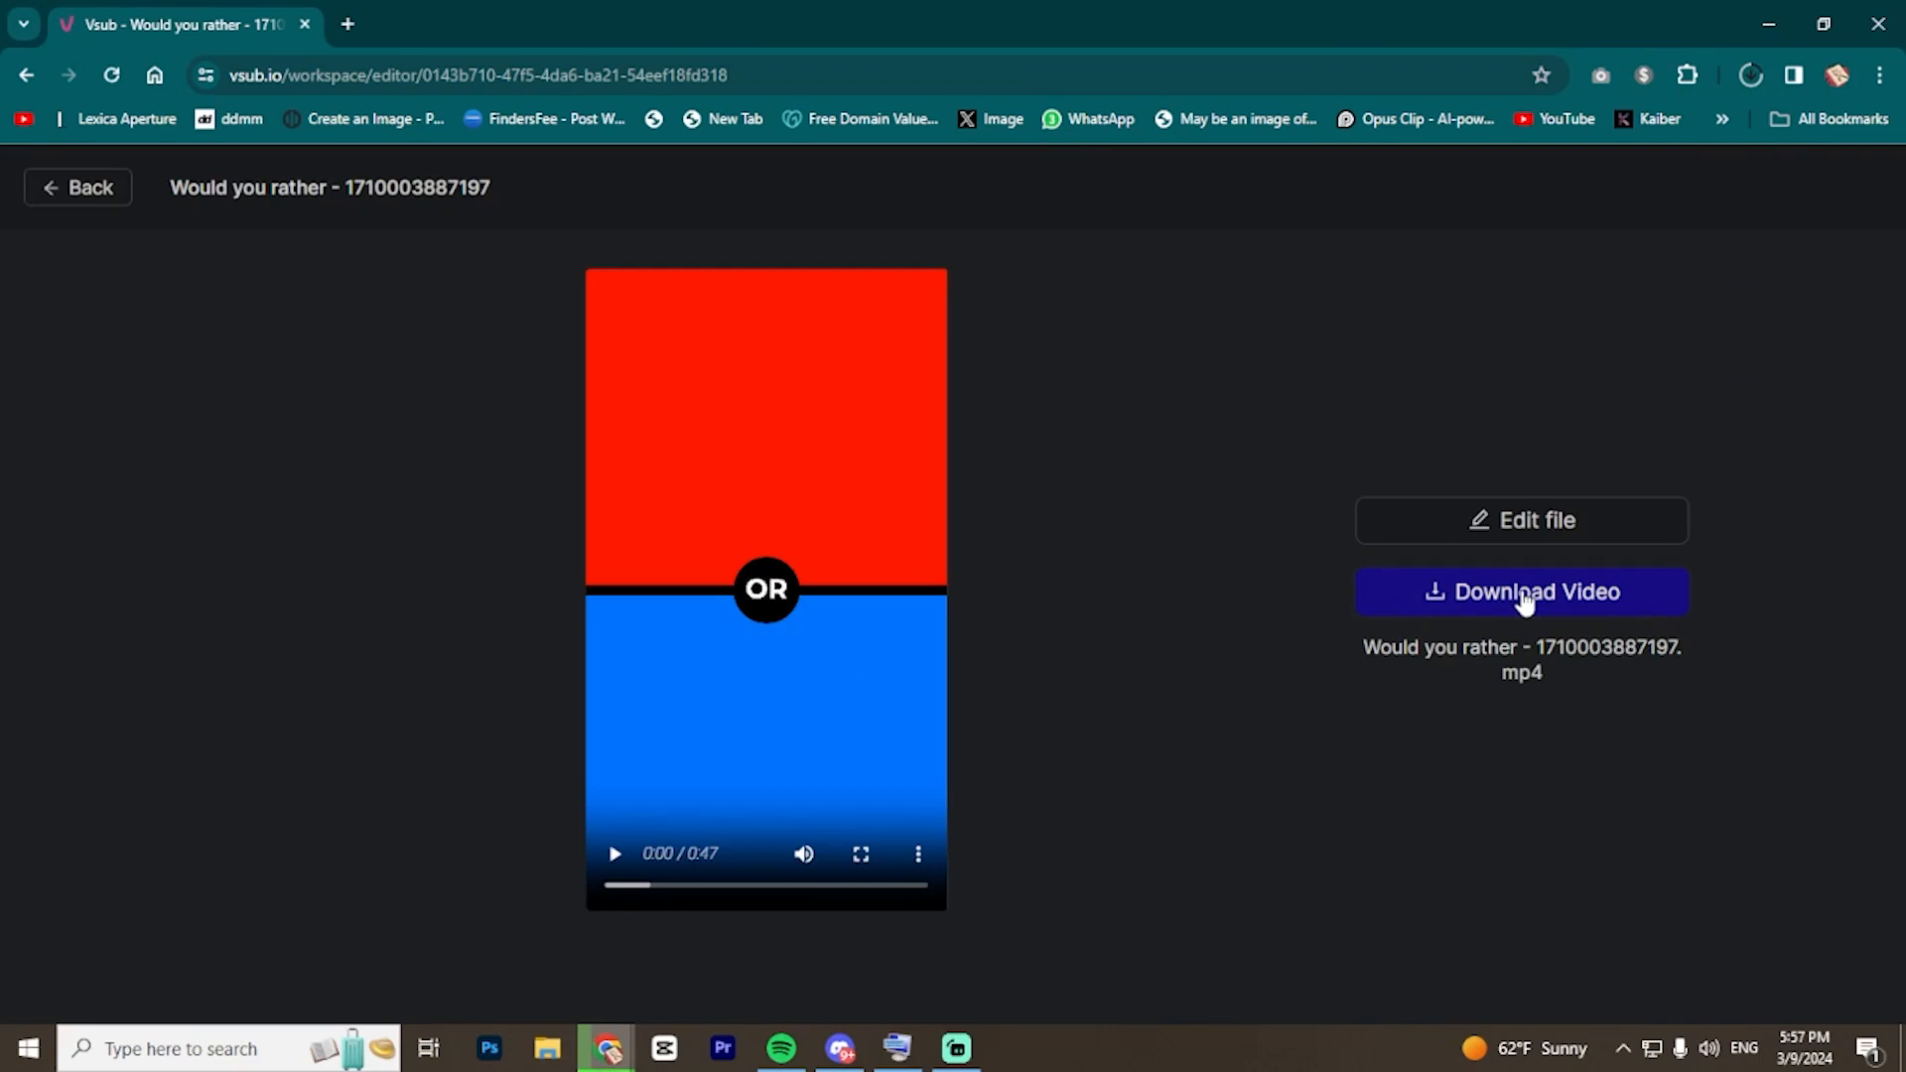